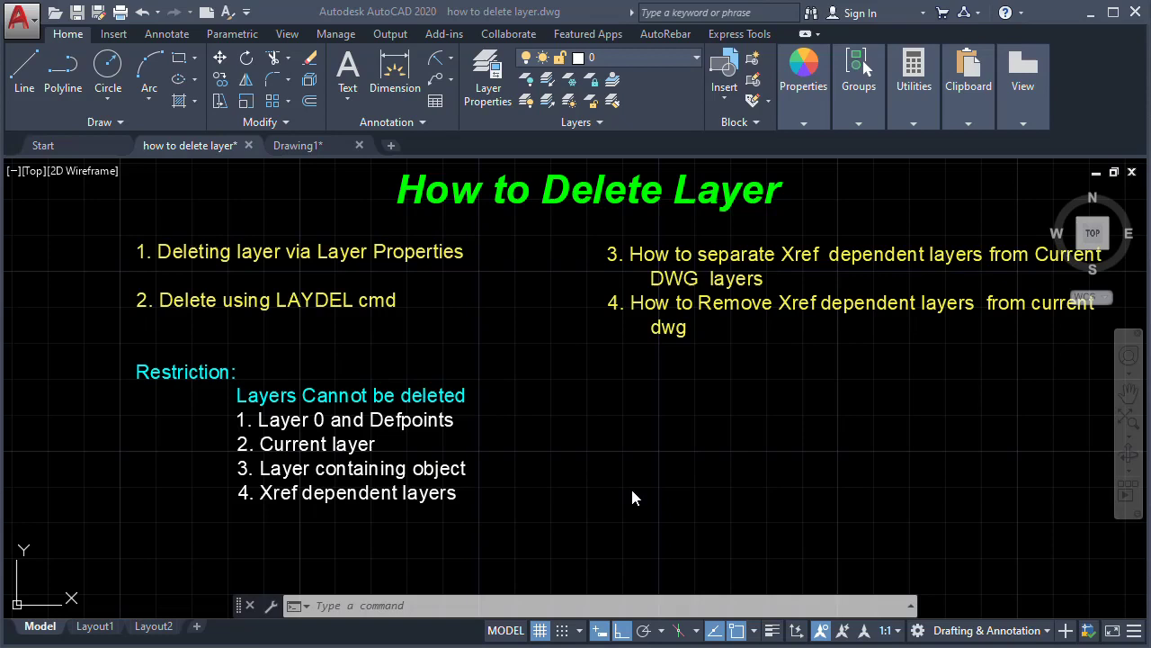
Step: Create a new layer named line1 in the Layer Properties Manager
left_click(493, 92)
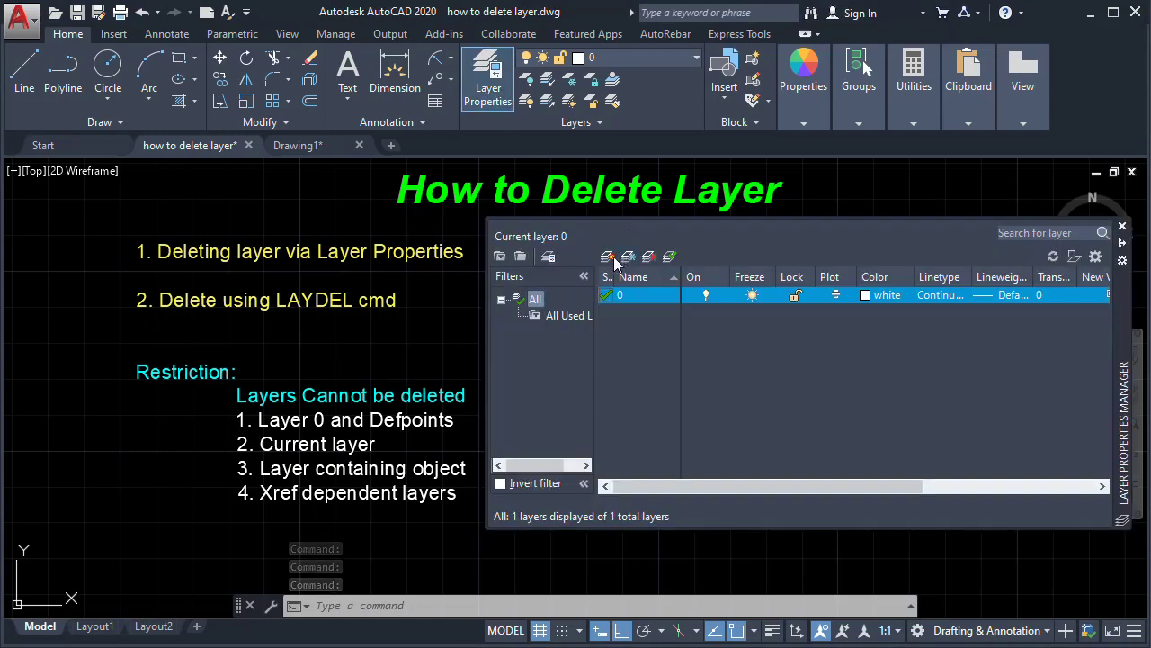
left_click(608, 257)
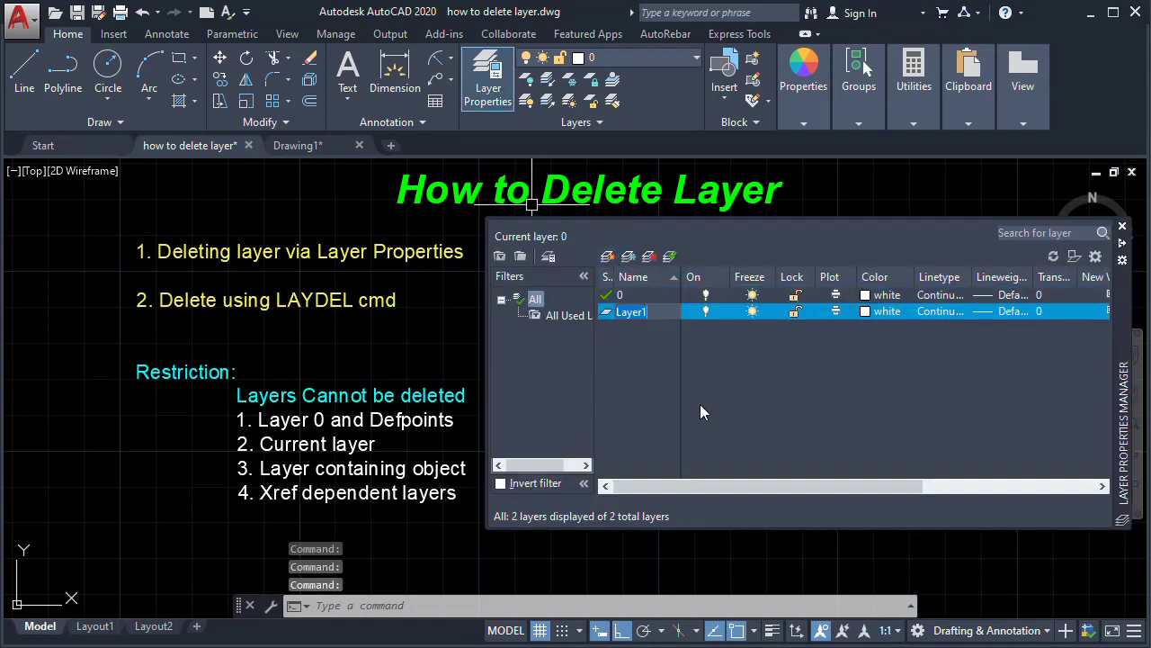
type("lin")
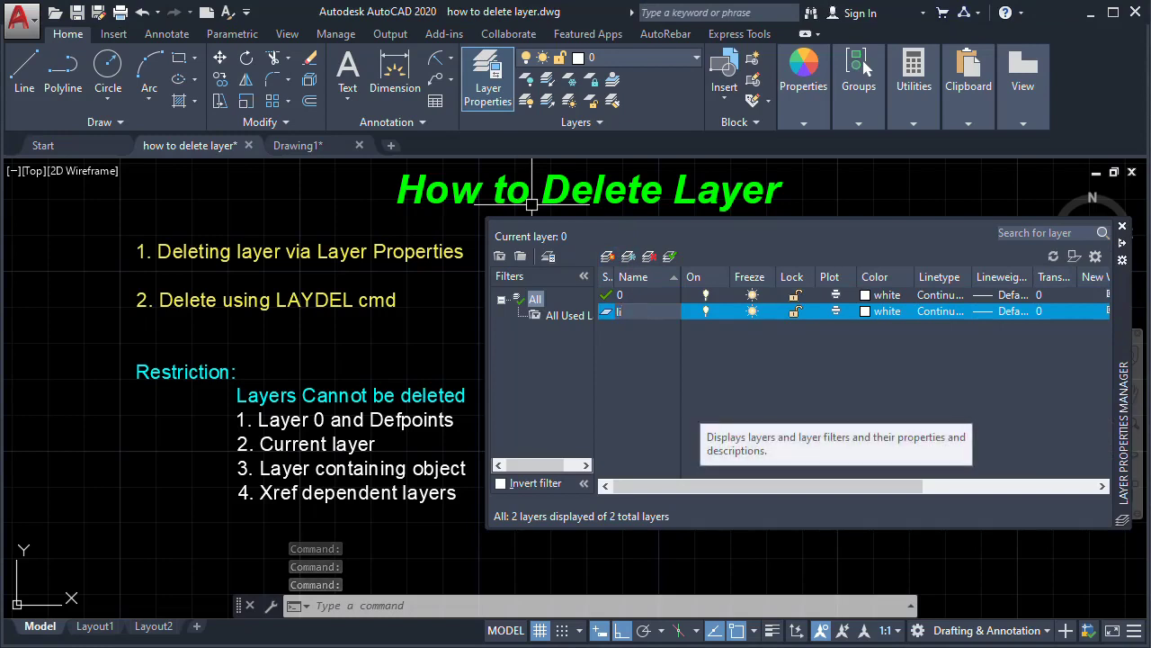
type("e1")
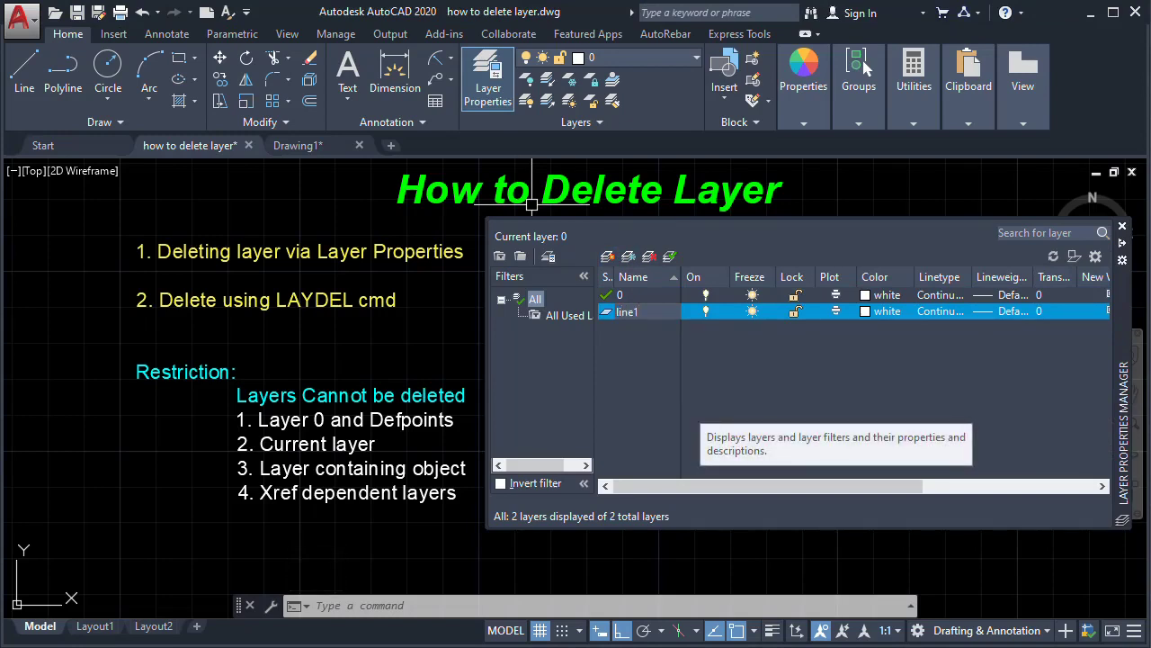
key("Return")
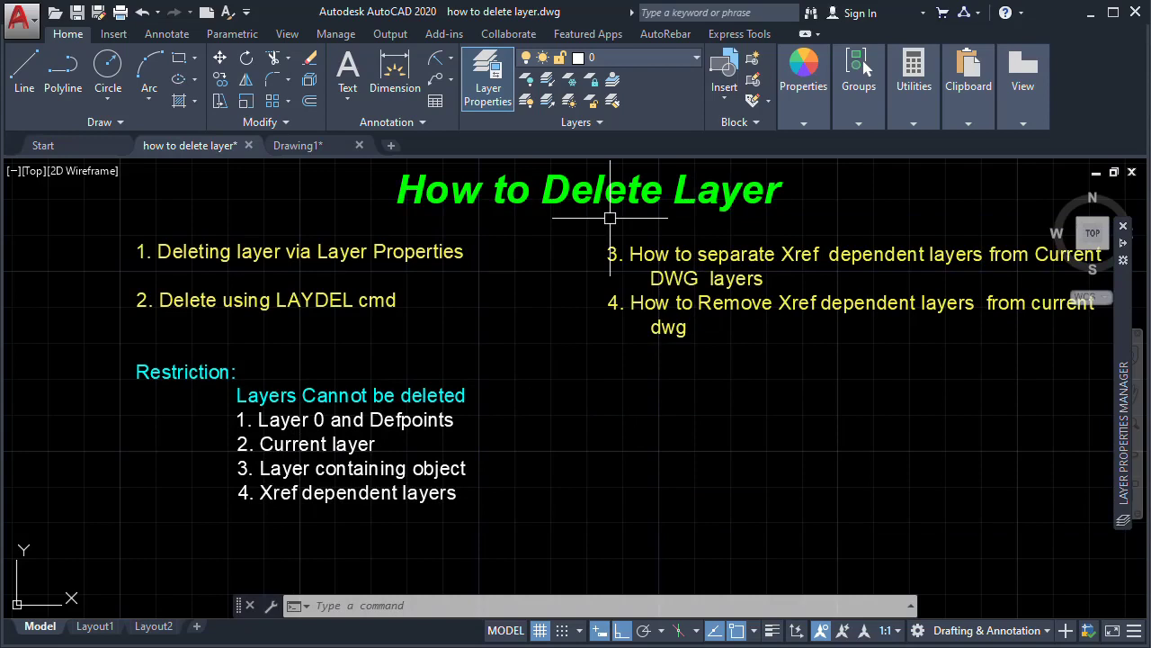
Step: Reopen the Layer Properties Manager (LA), make line1 the current layer, and restore layer 0 as current before closing it
type("l")
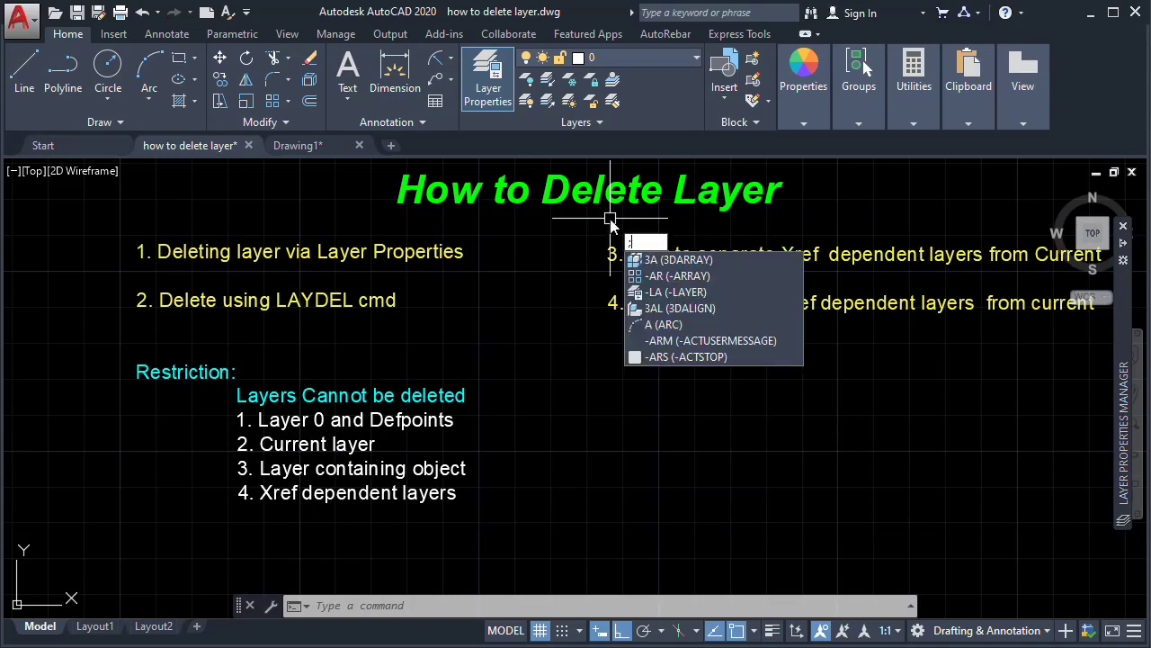
key("BackSpace")
type("la")
key("Return")
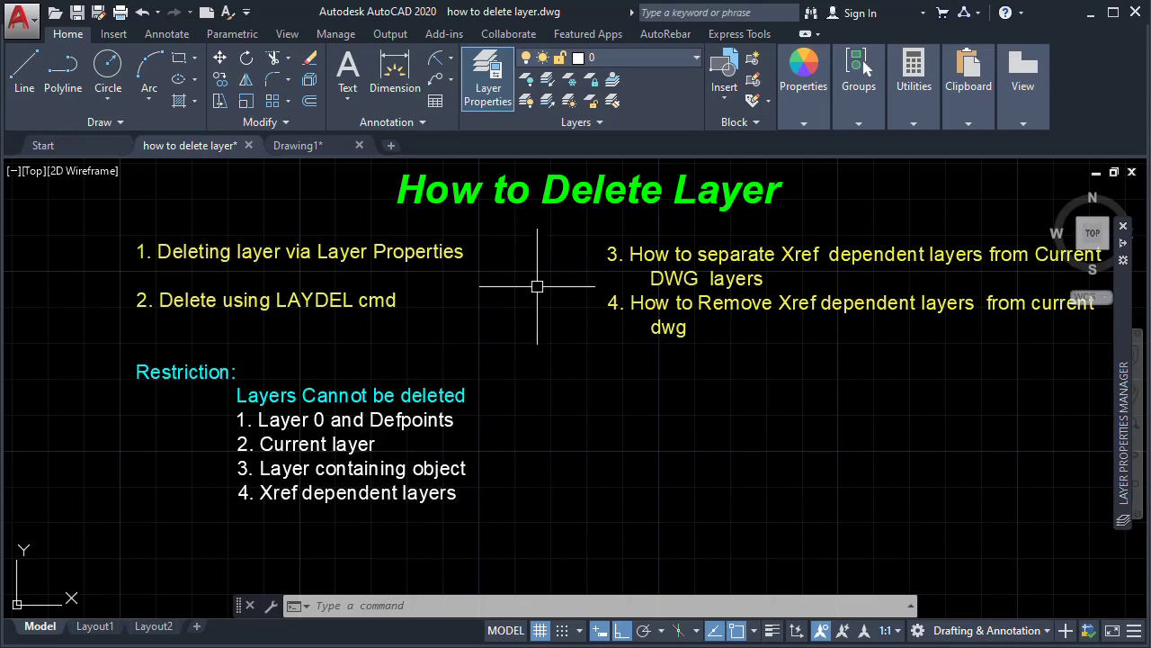
left_click(495, 90)
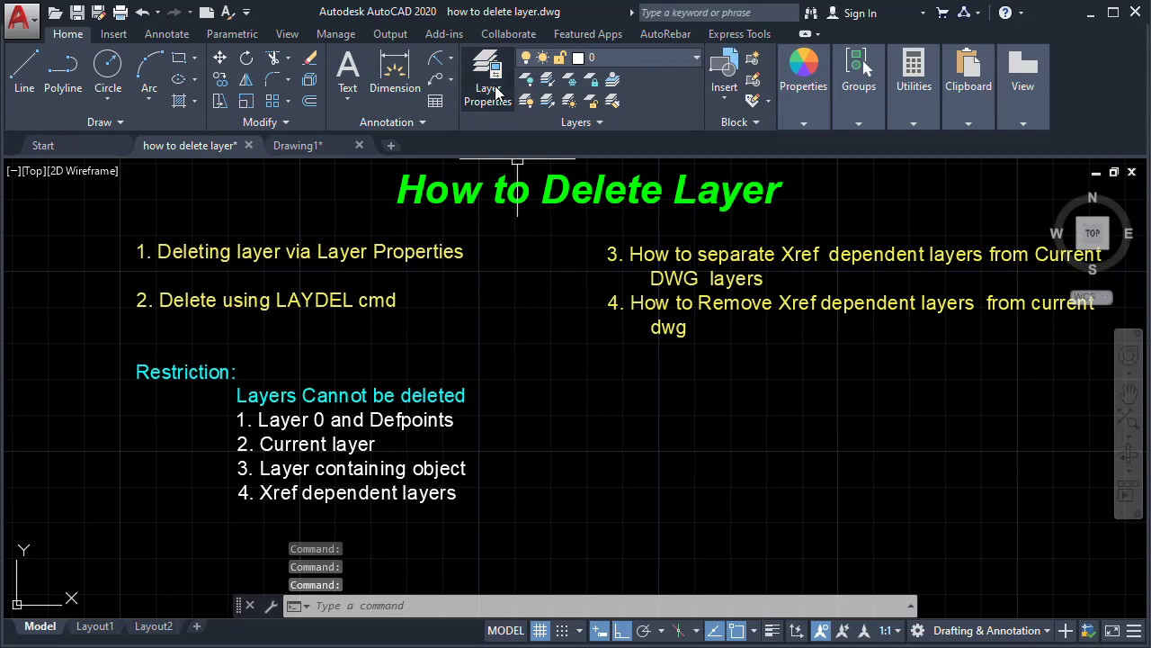
left_click(496, 90)
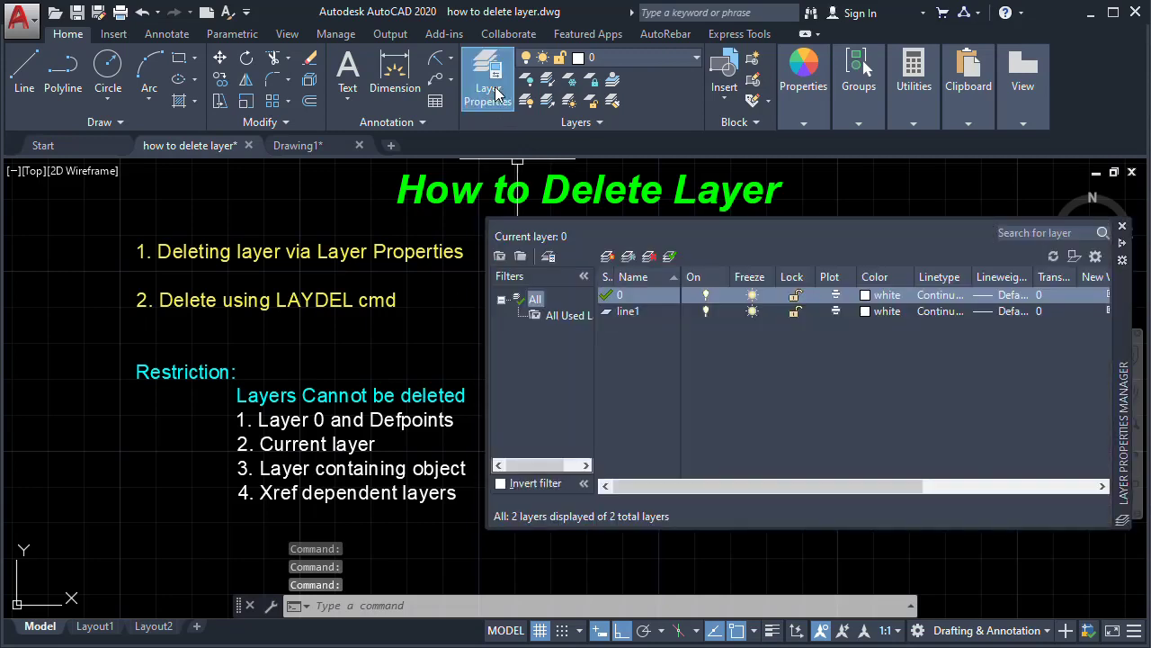
double_click(629, 312)
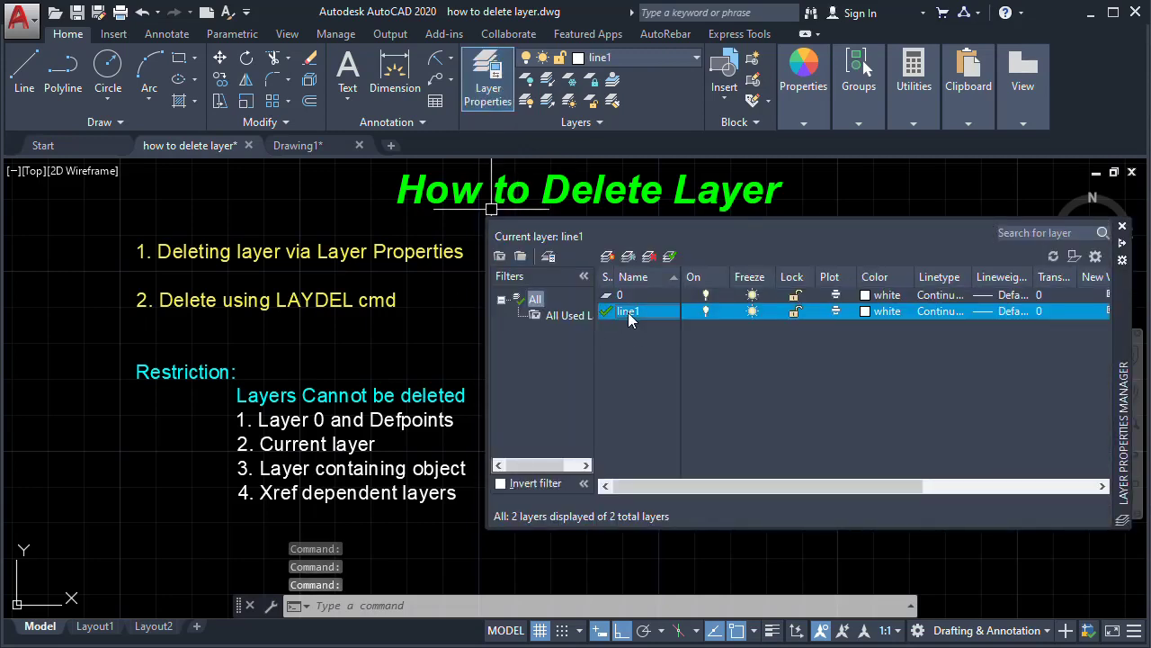
double_click(627, 296)
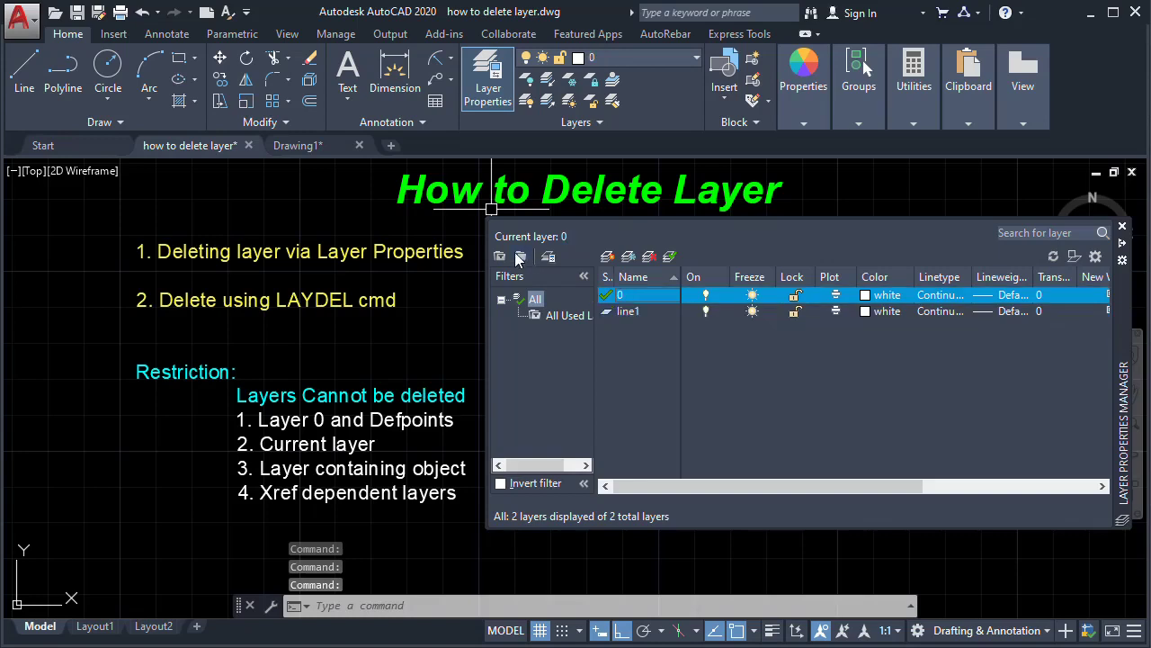
left_click(1122, 226)
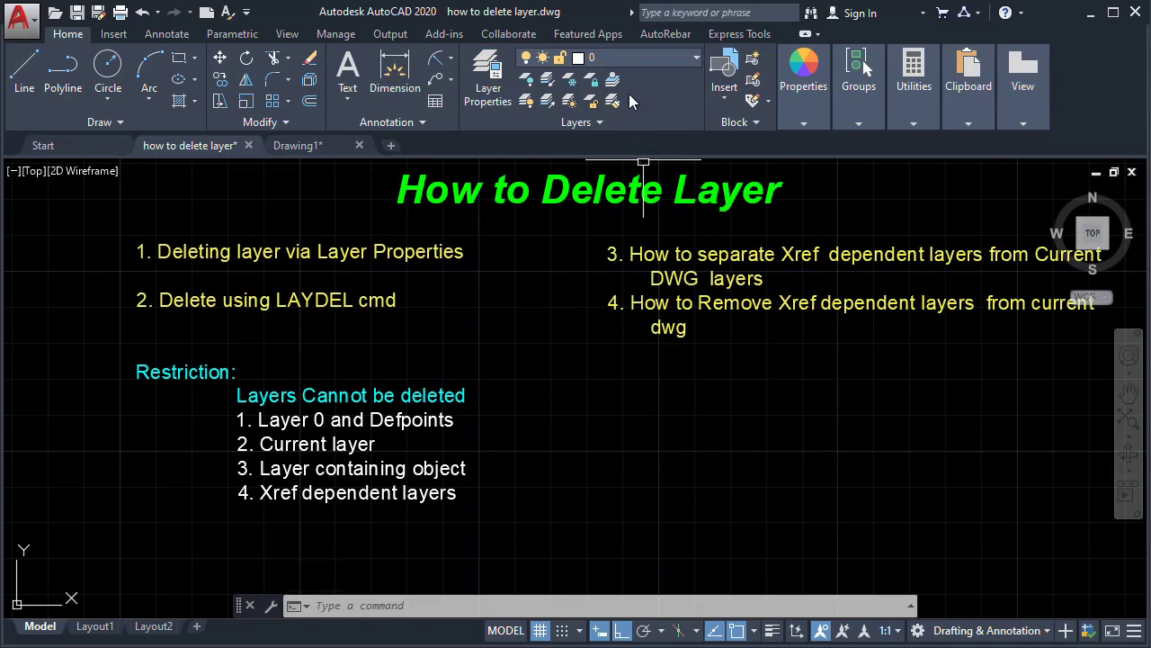
Step: Make line1 the current layer and try to delete it in the Layer Properties Manager
left_click(693, 61)
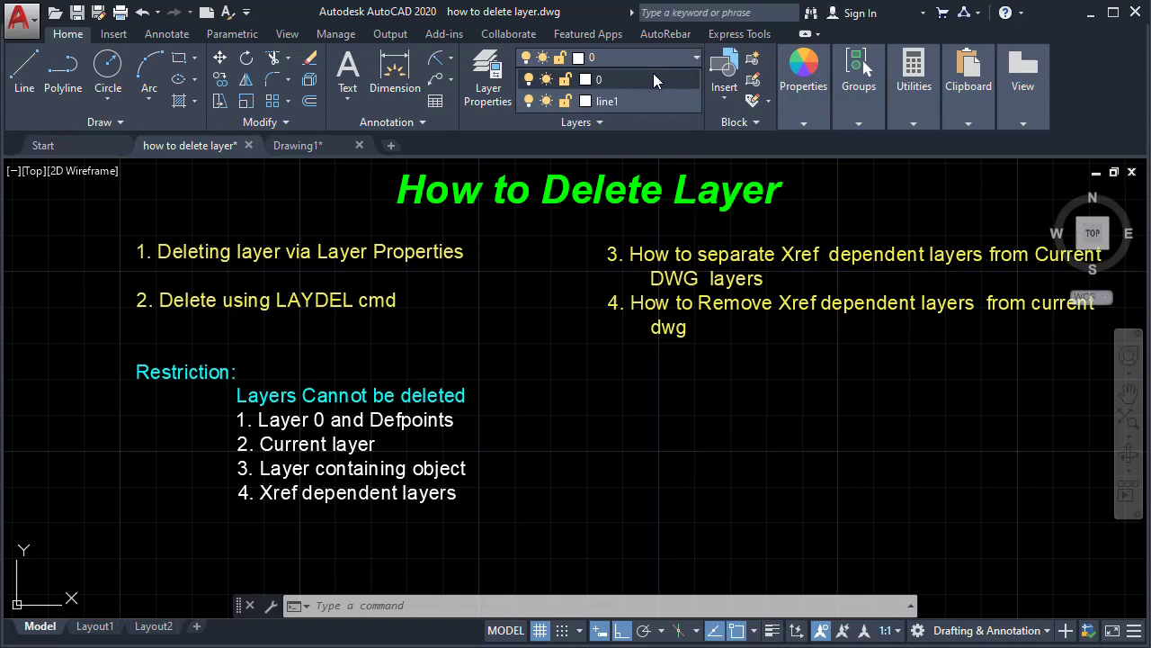
left_click(620, 101)
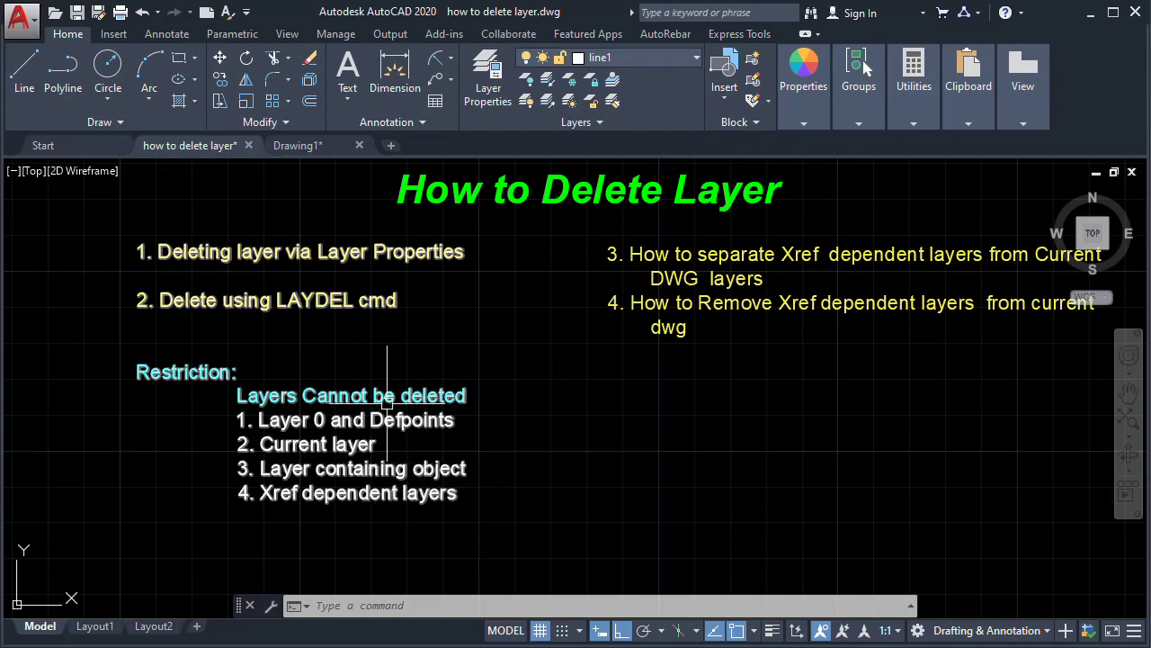
left_click(500, 93)
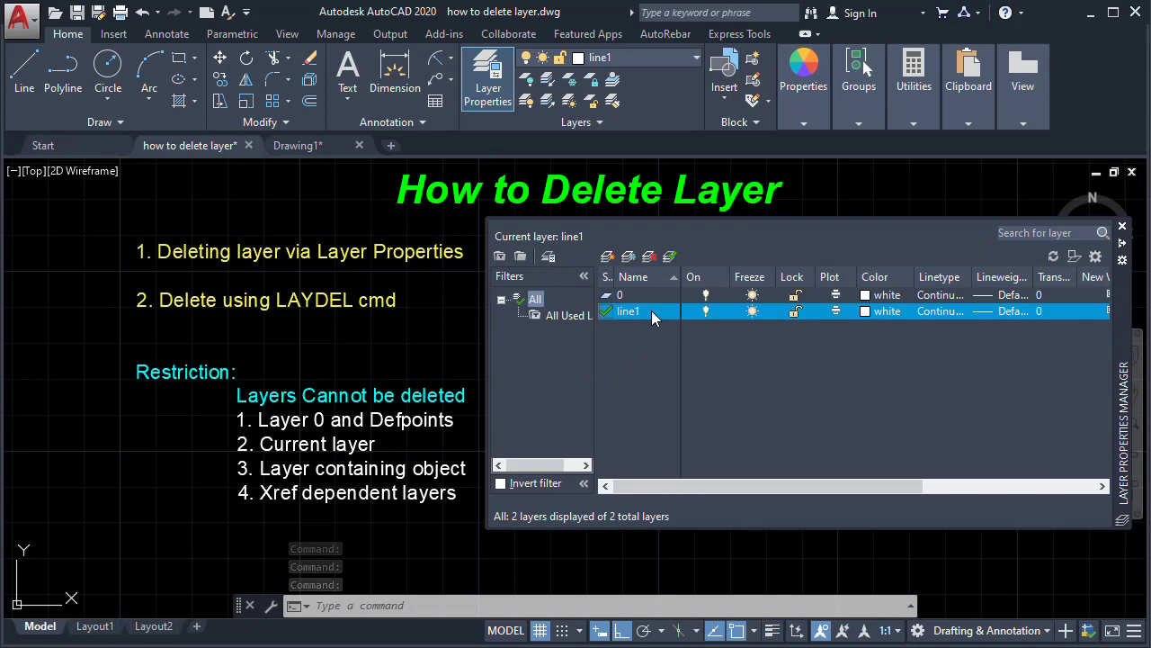
left_click(650, 259)
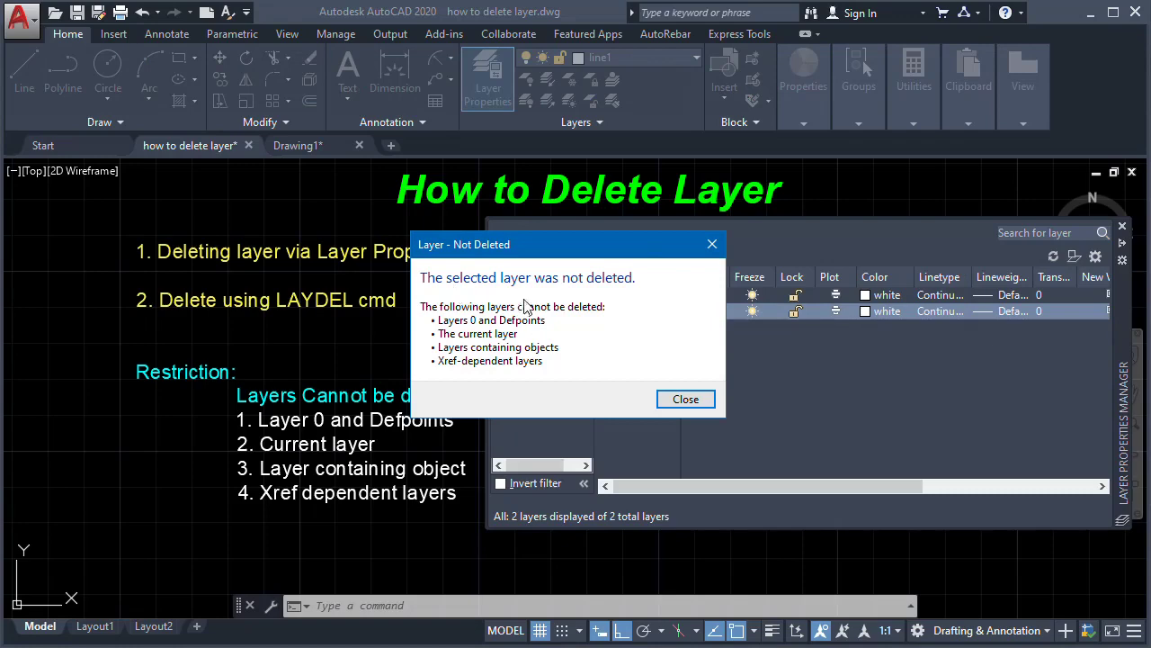
left_click(712, 245)
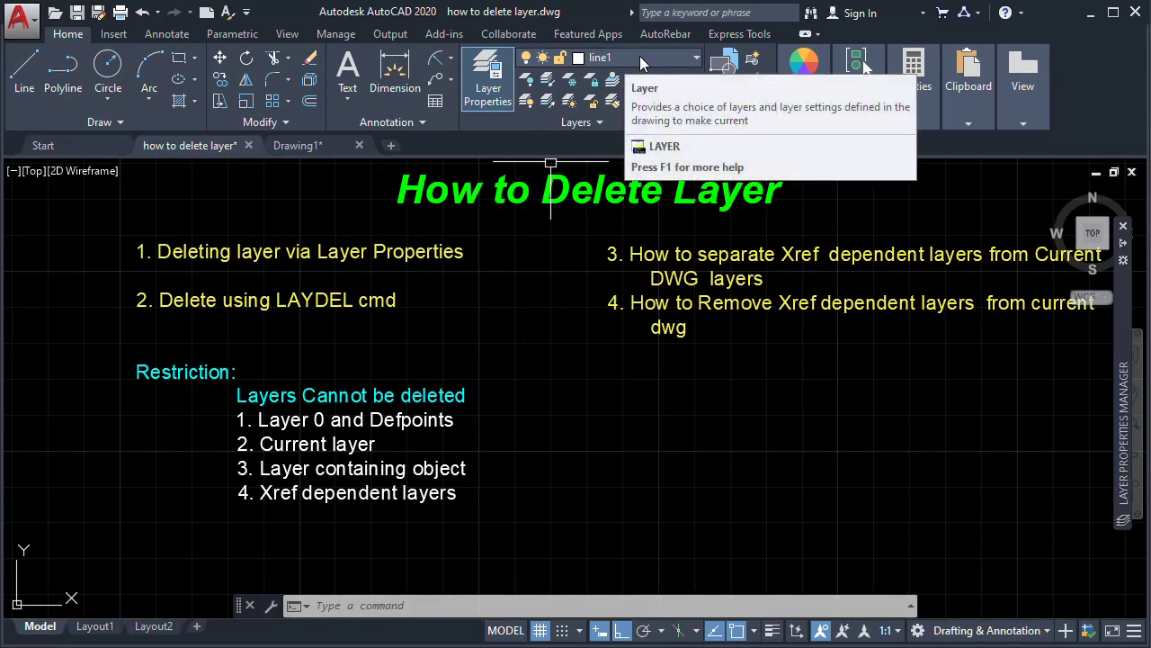
Step: Draw a circle on layer line1 in the empty area below the Xref notes, and make layer 0 current
left_click(107, 71)
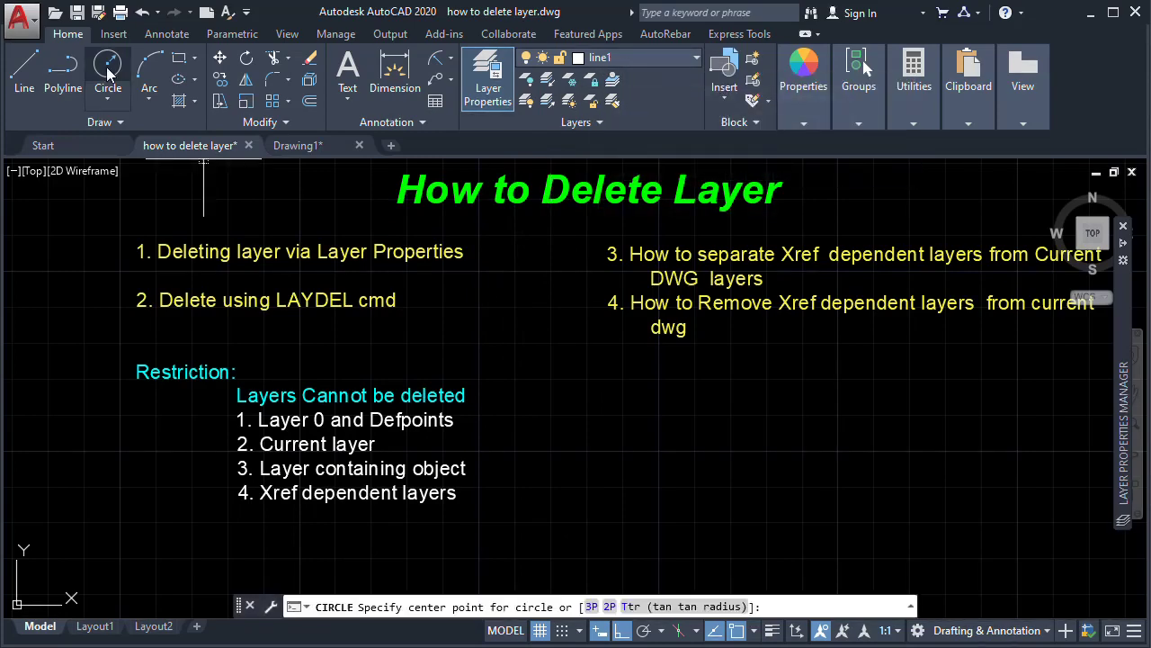
left_click(666, 442)
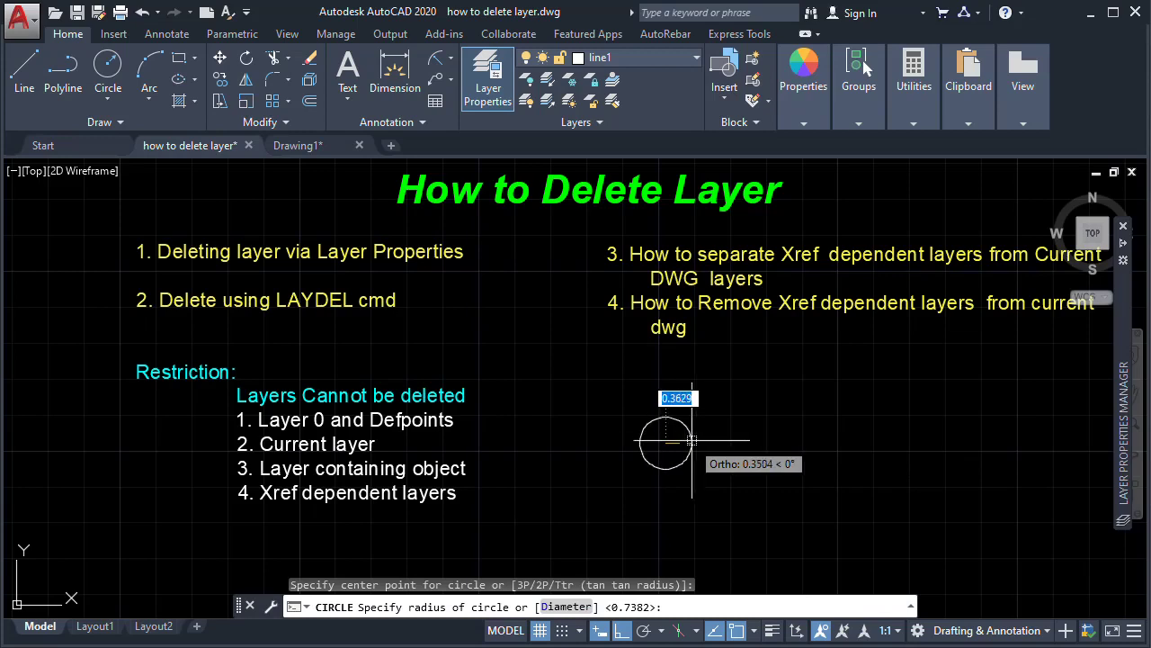
left_click(707, 441)
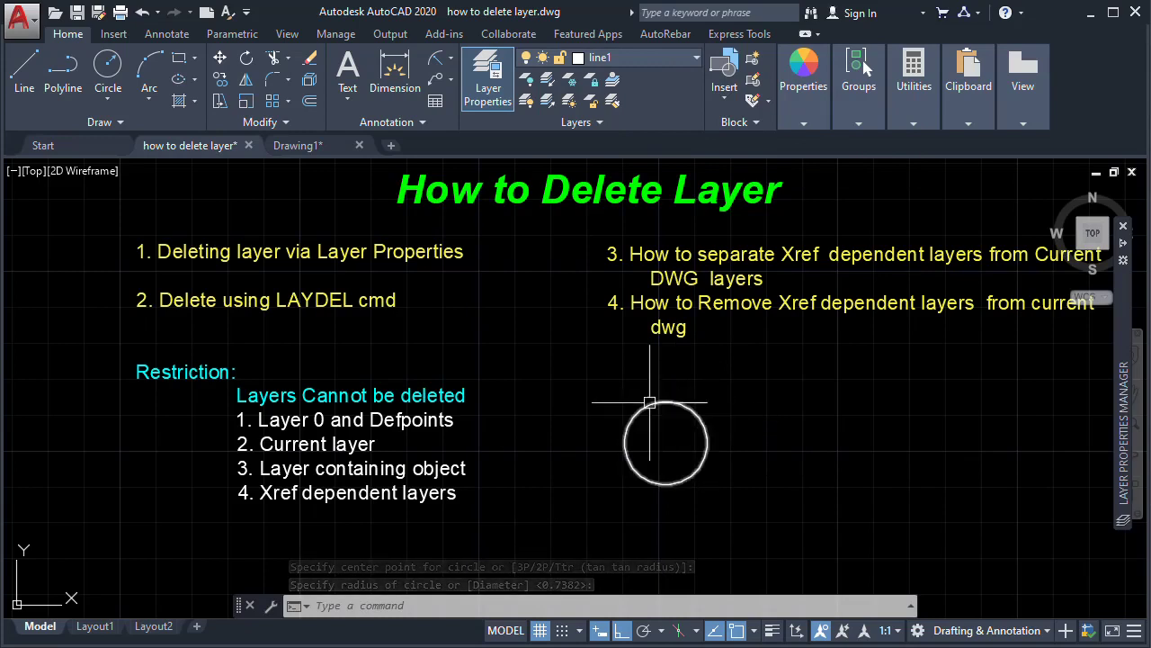
left_click(655, 56)
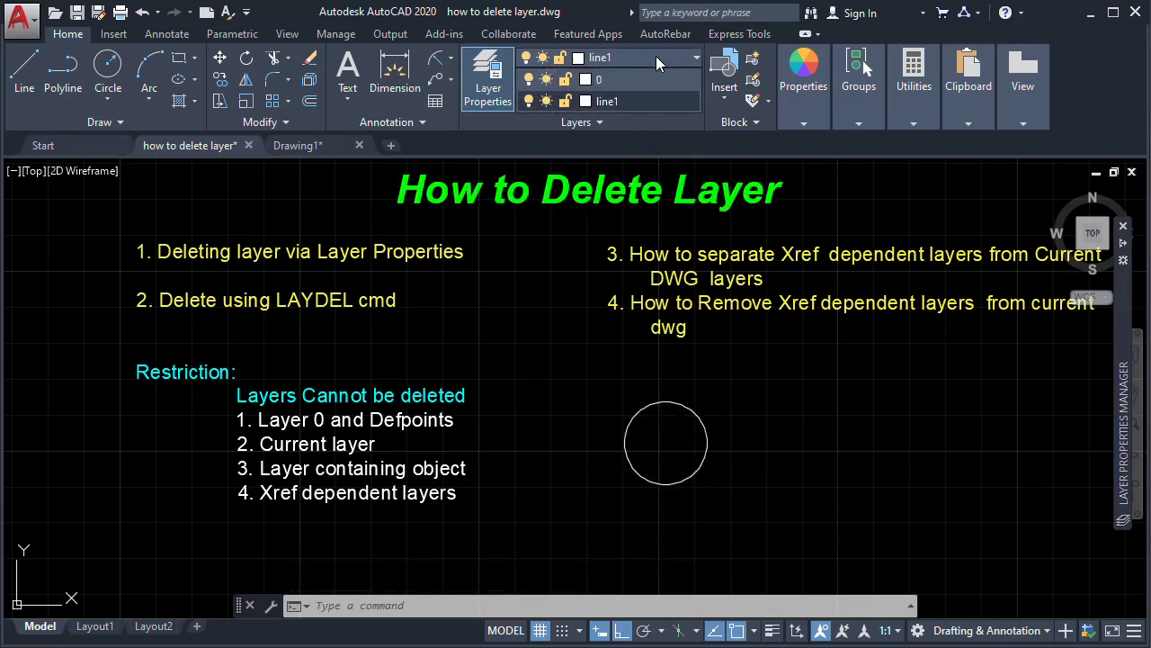
left_click(609, 79)
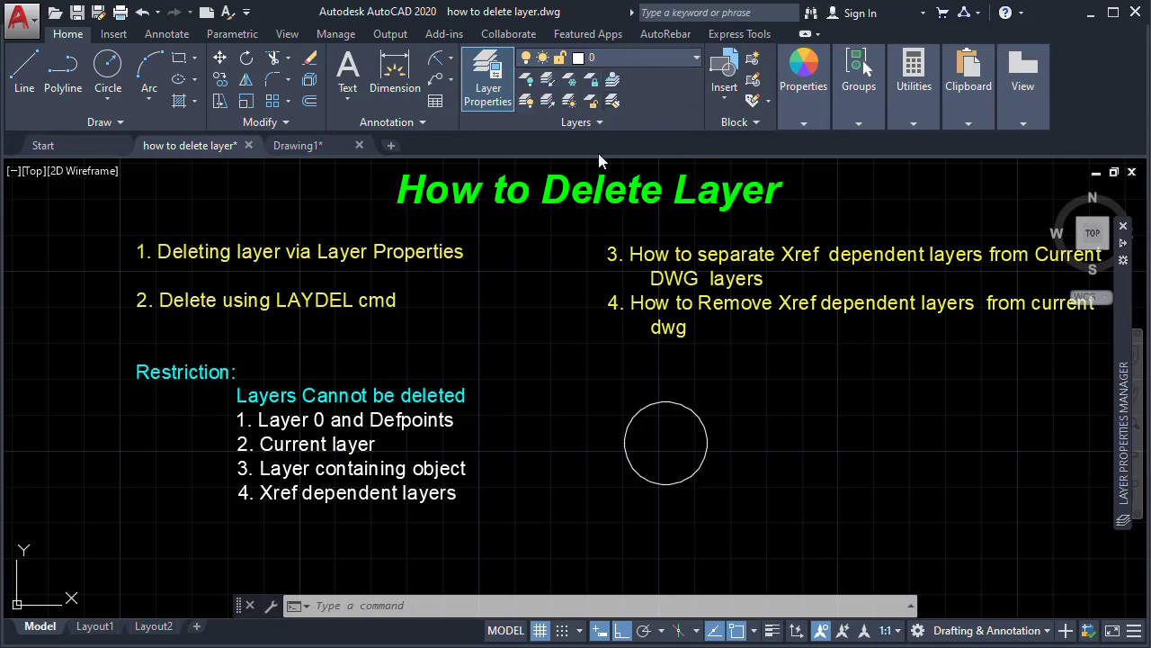
Step: Try to delete the non-current layer line1 while it contains the circle, and close the Layer Properties Manager
left_click(483, 105)
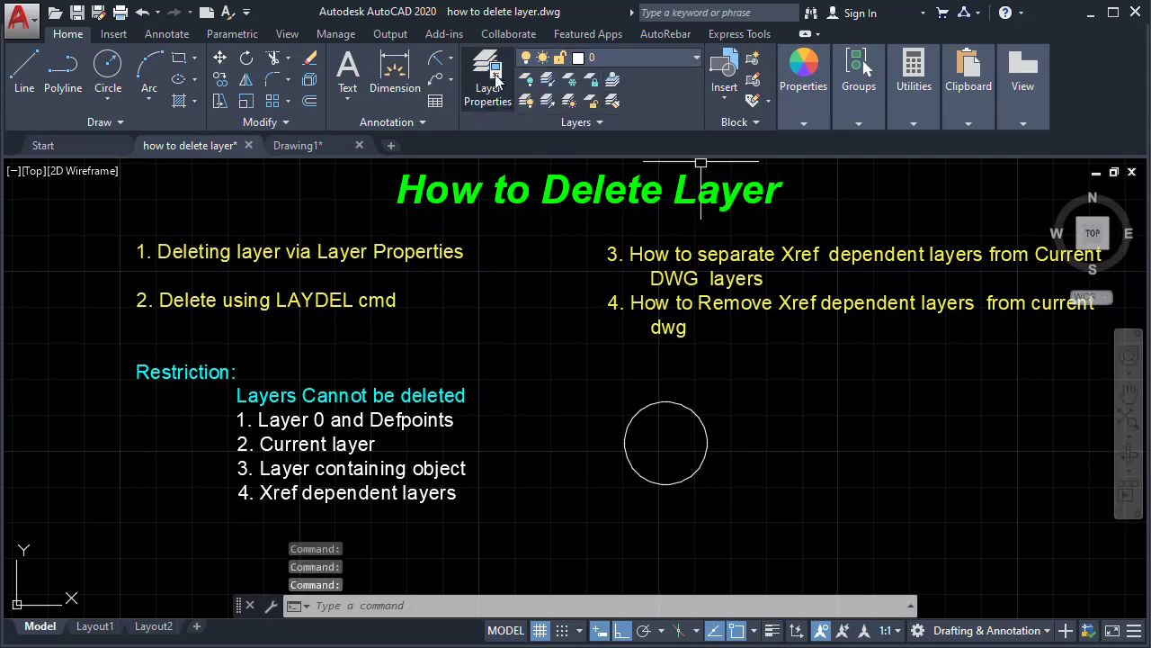
left_click(490, 93)
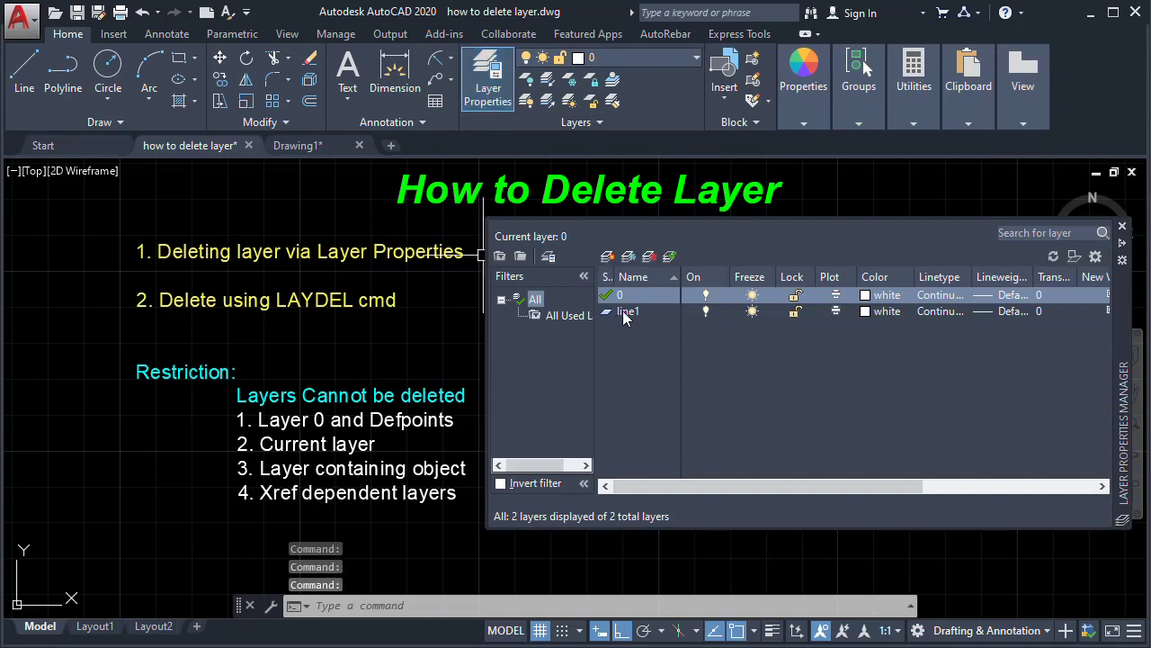
left_click(694, 347)
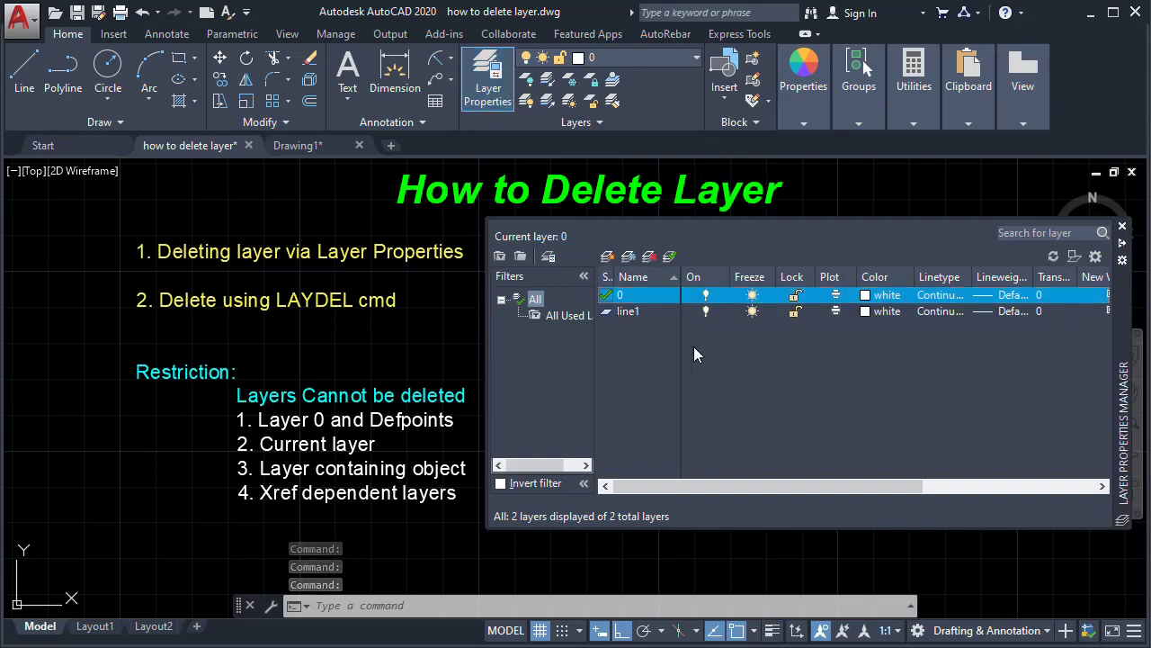
left_click(634, 313)
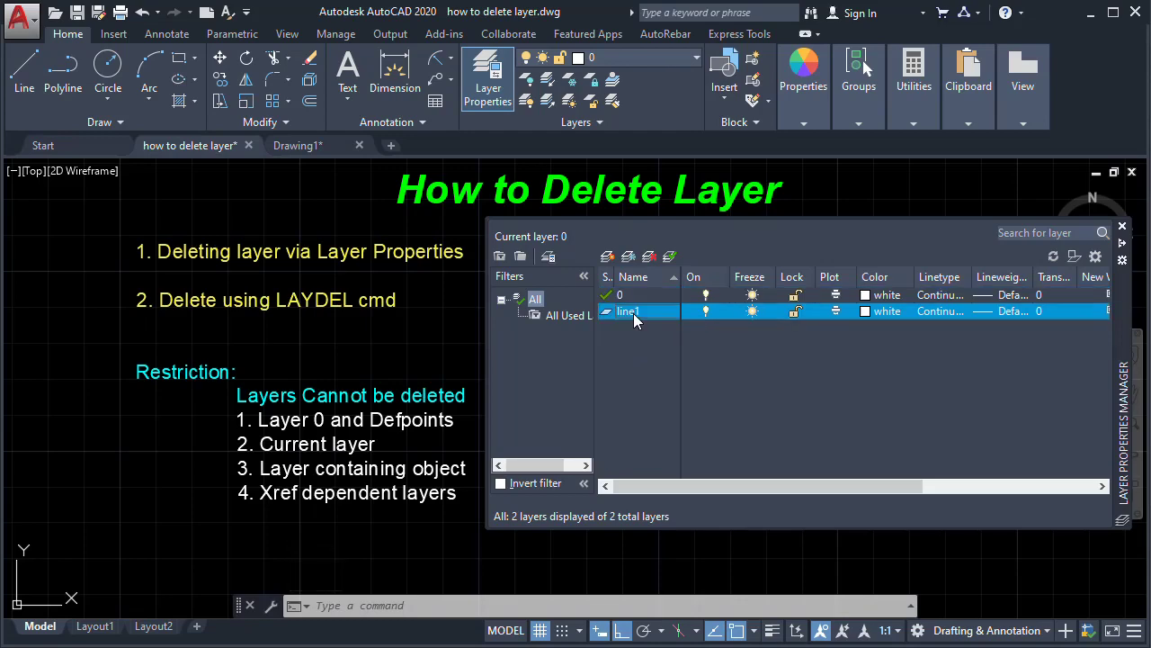
left_click(650, 259)
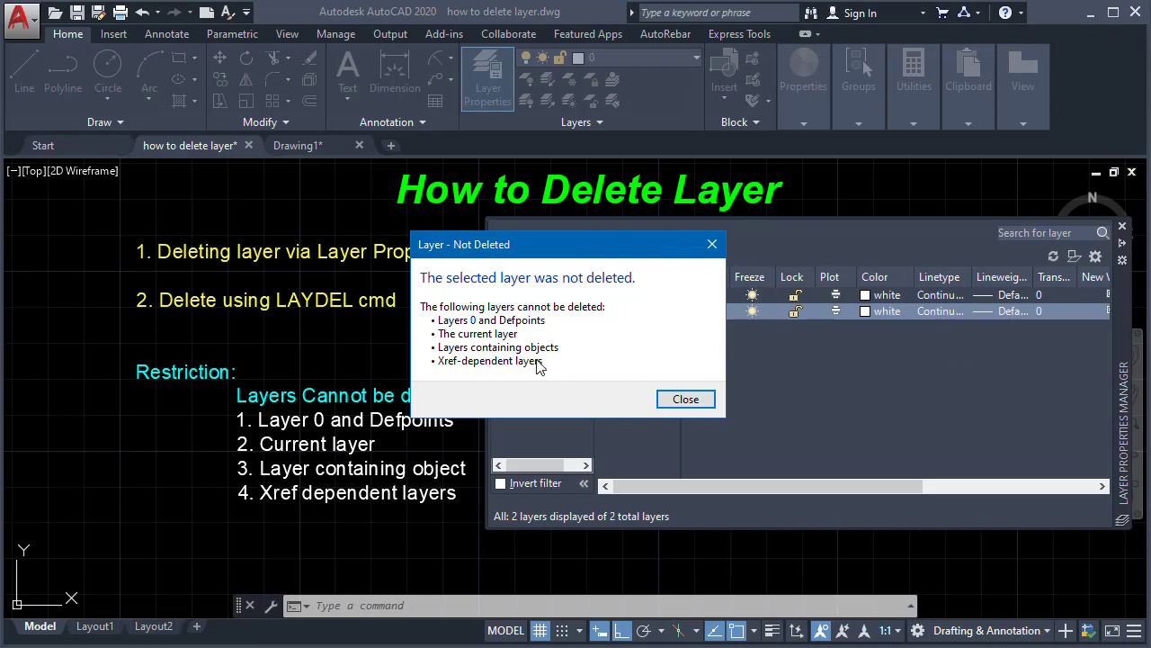
left_click(711, 245)
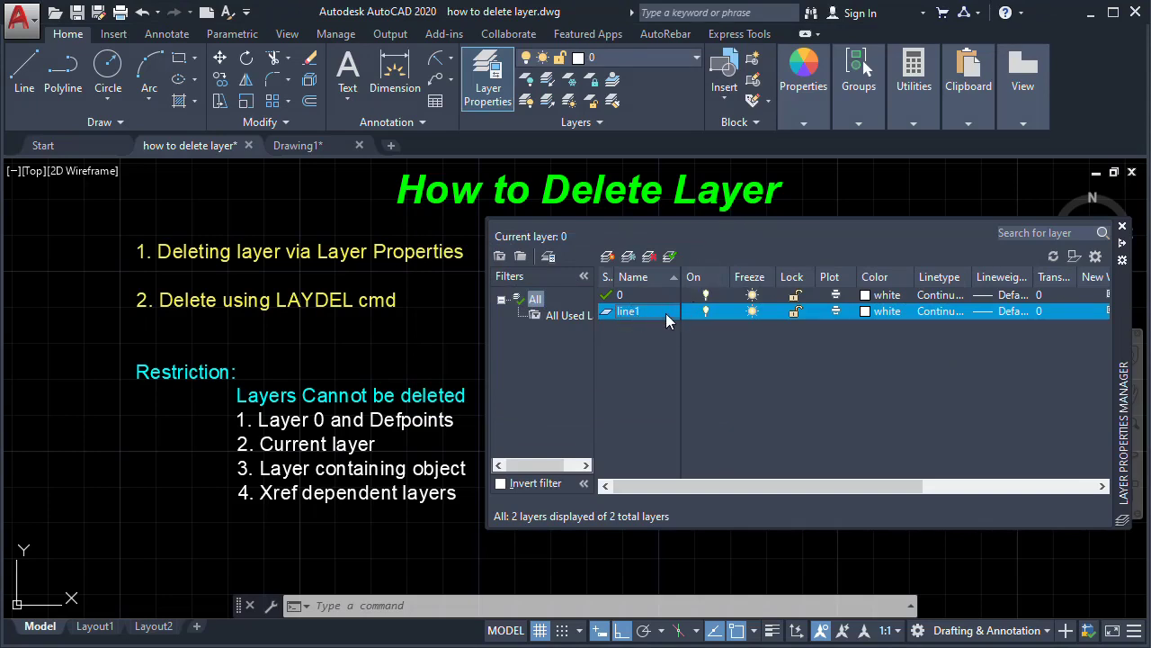
left_click(1122, 226)
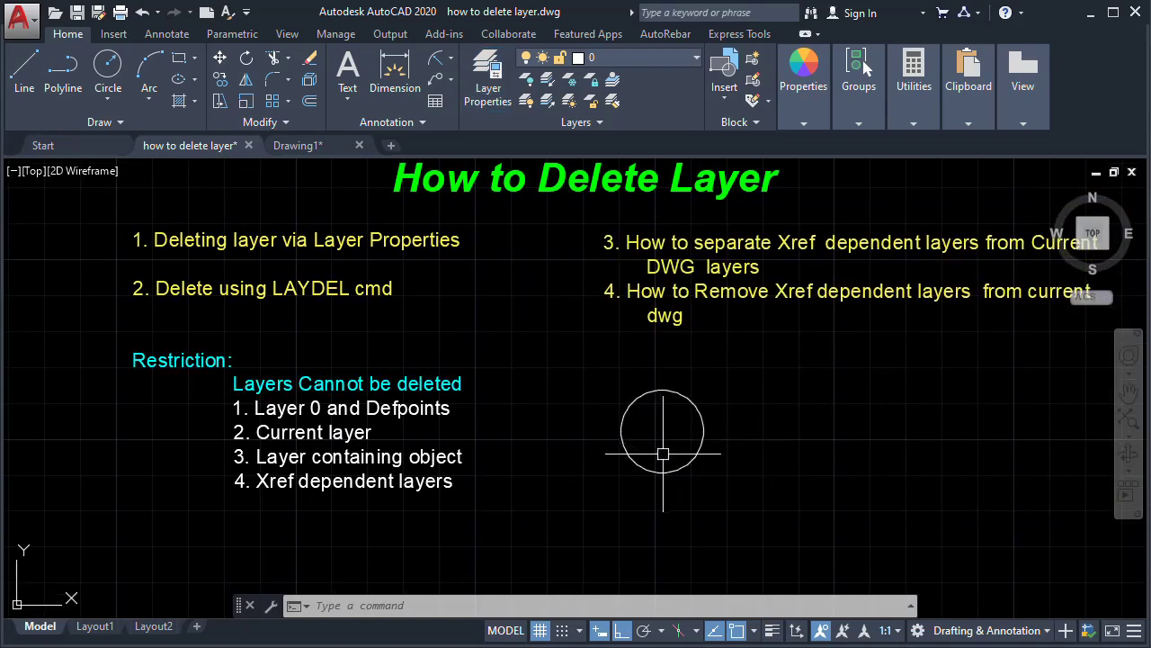
Step: Erase the circle drawn on layer line1
left_click(308, 62)
left_click(646, 471)
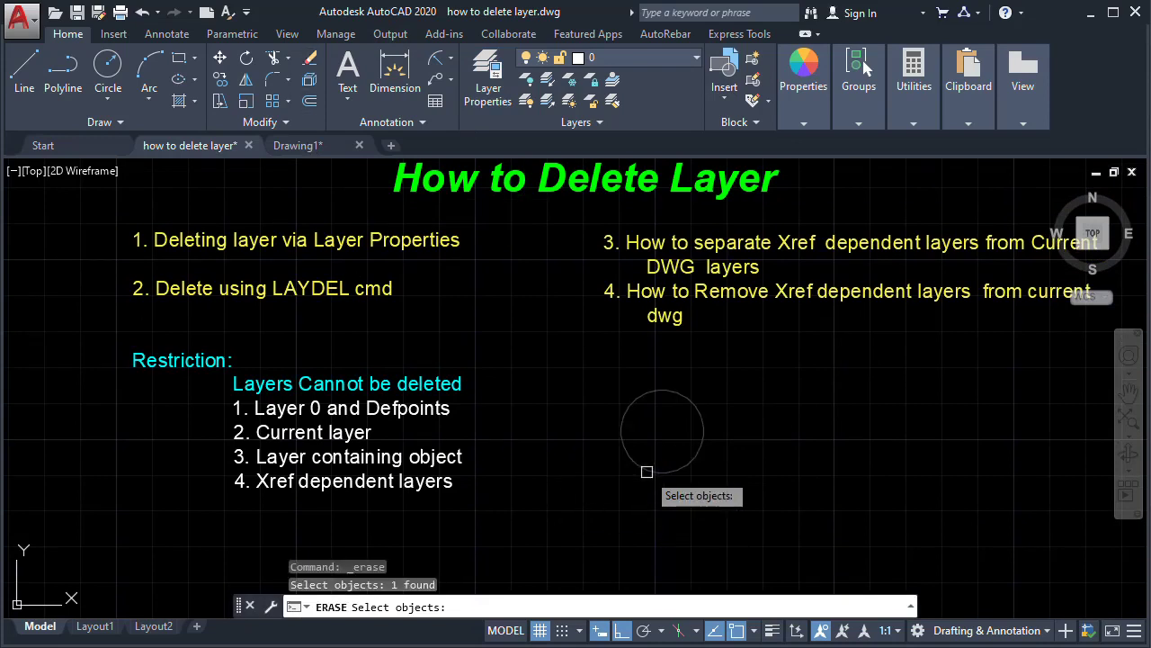
key("Return")
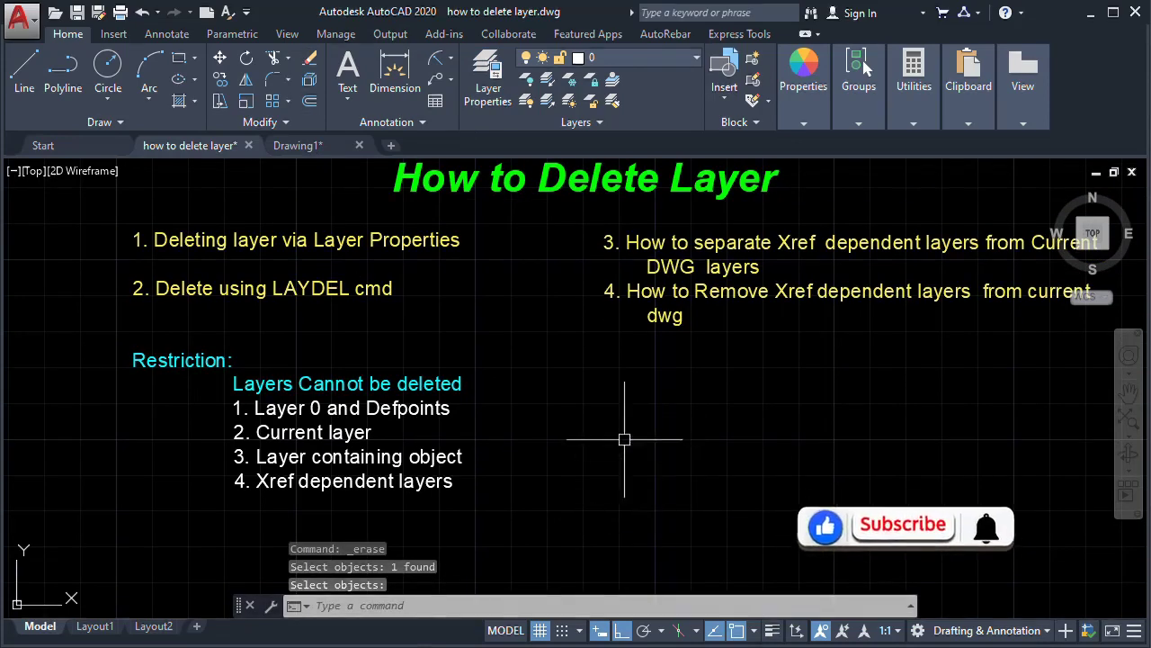
Step: Delete the empty layer line1 in the Layer Properties Manager and close the manager
left_click(497, 99)
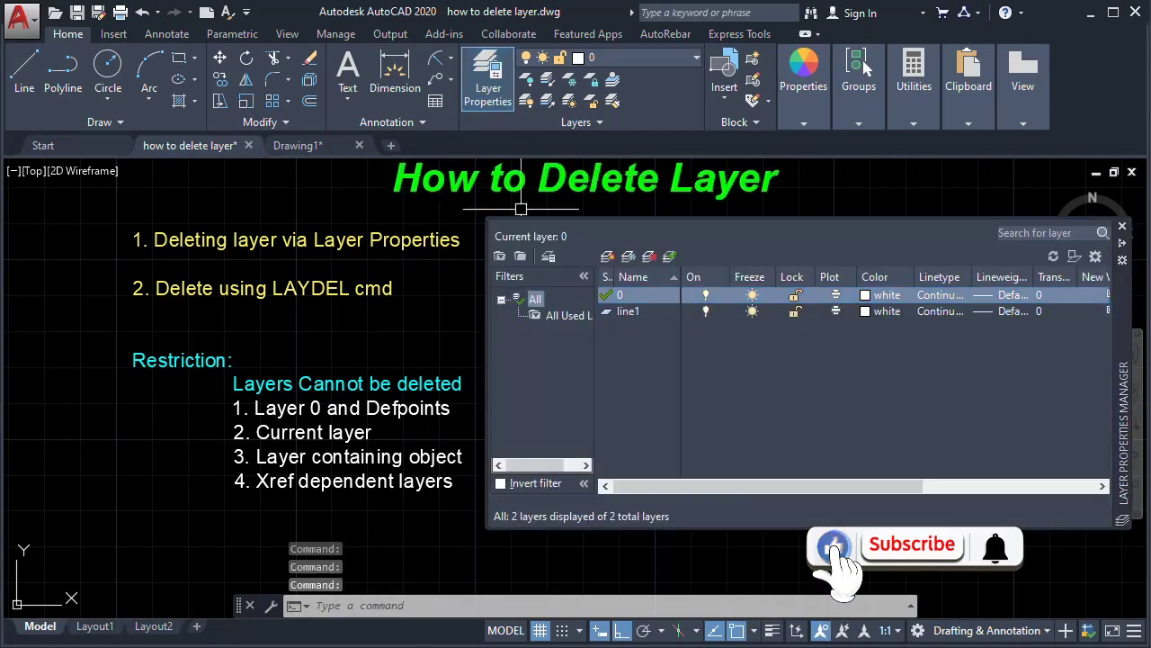
left_click(632, 312)
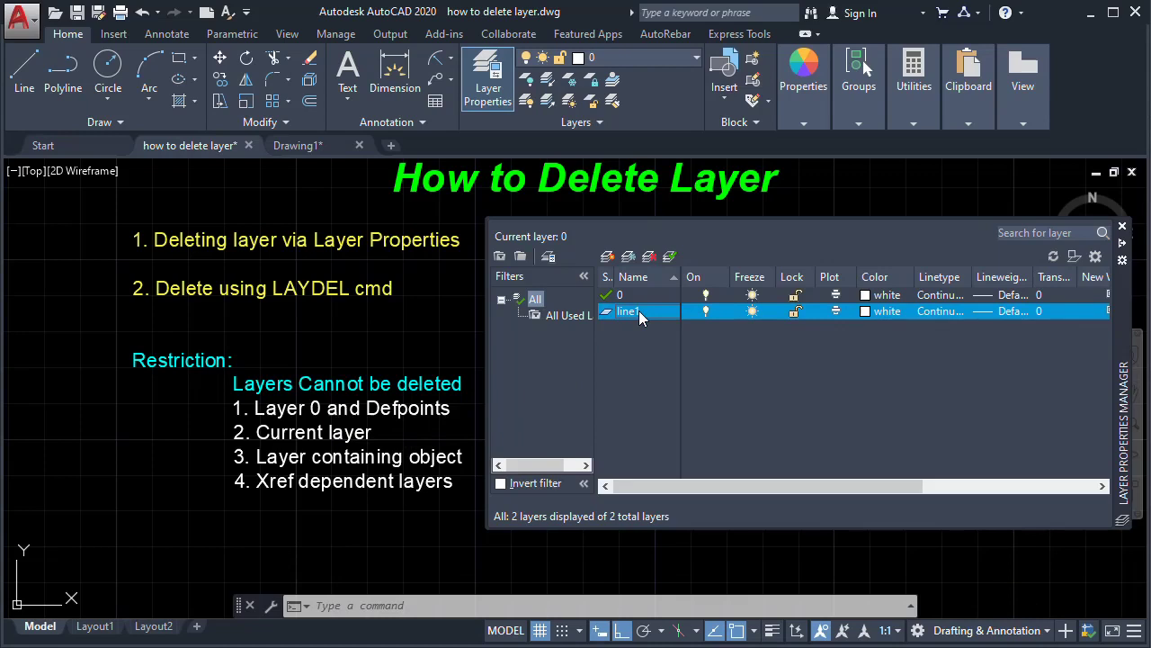
left_click(649, 257)
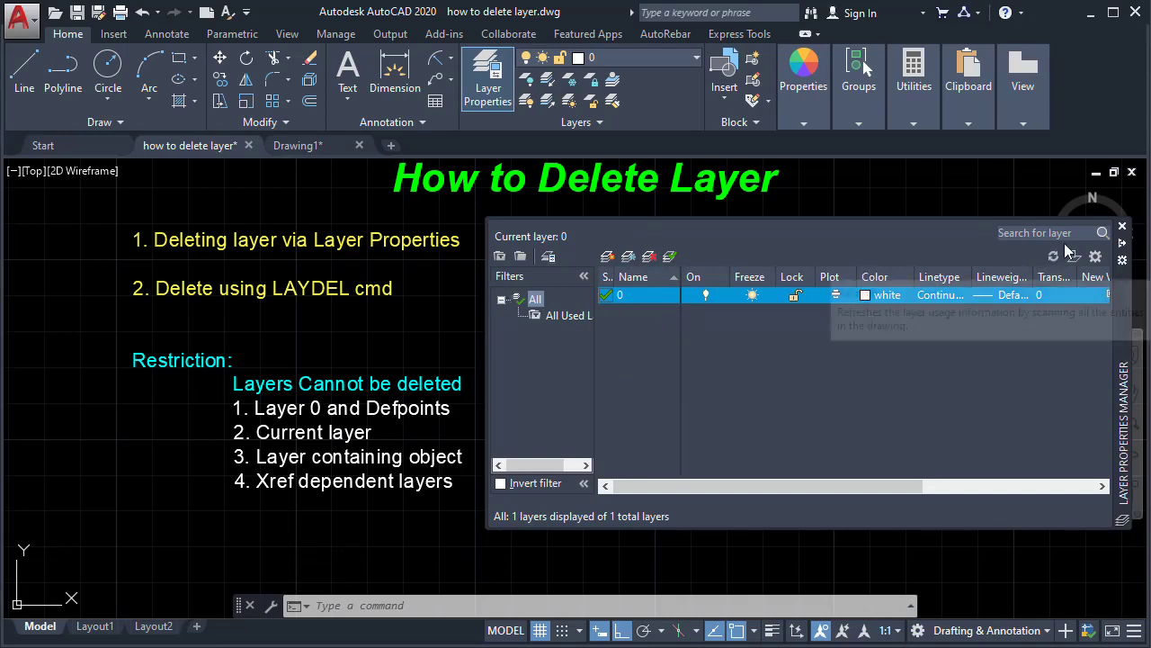
left_click(1123, 227)
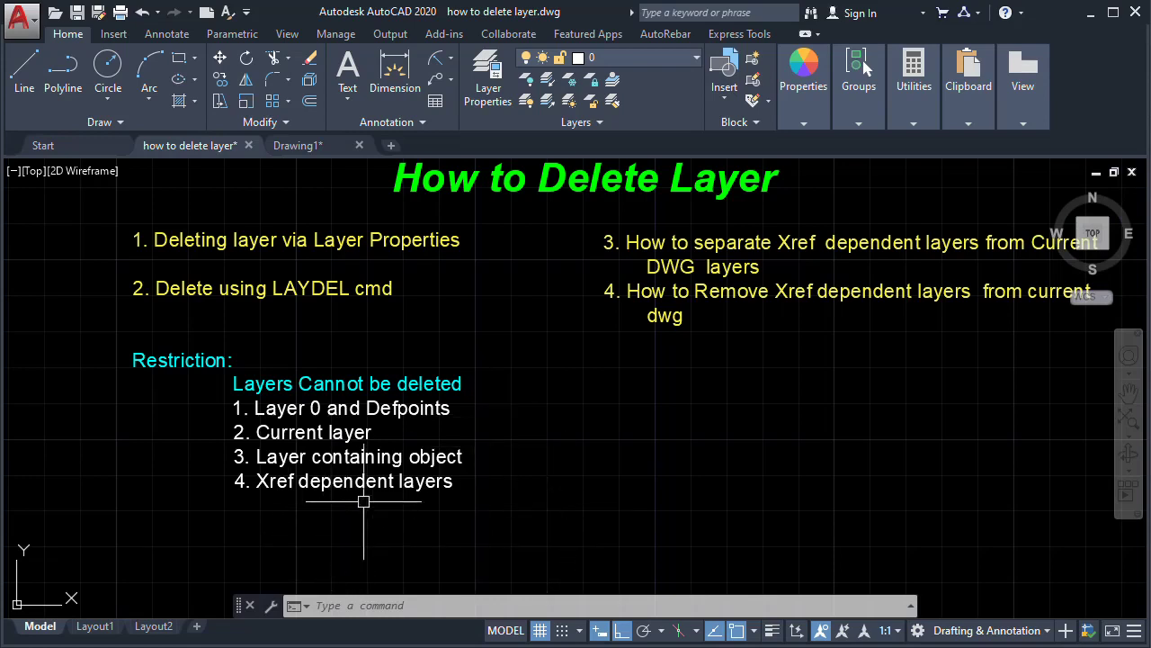
Step: Create a new layer named line1 in the Layer Properties Manager, and close the manager
middle_click_drag(424, 496, 389, 507)
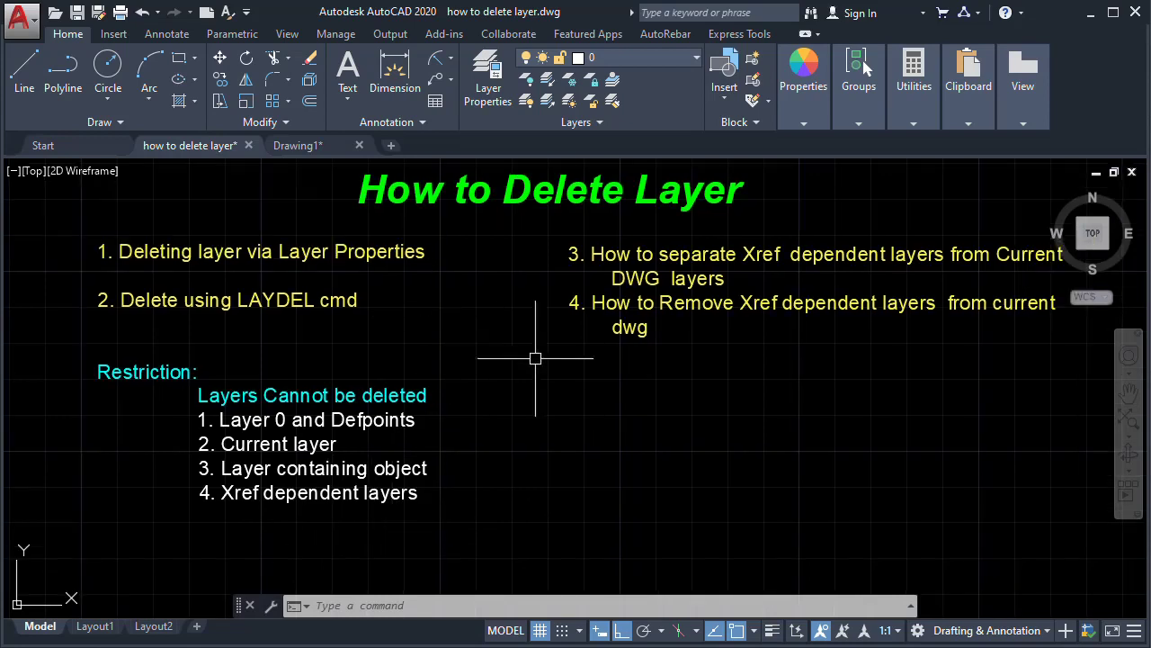
left_click(498, 101)
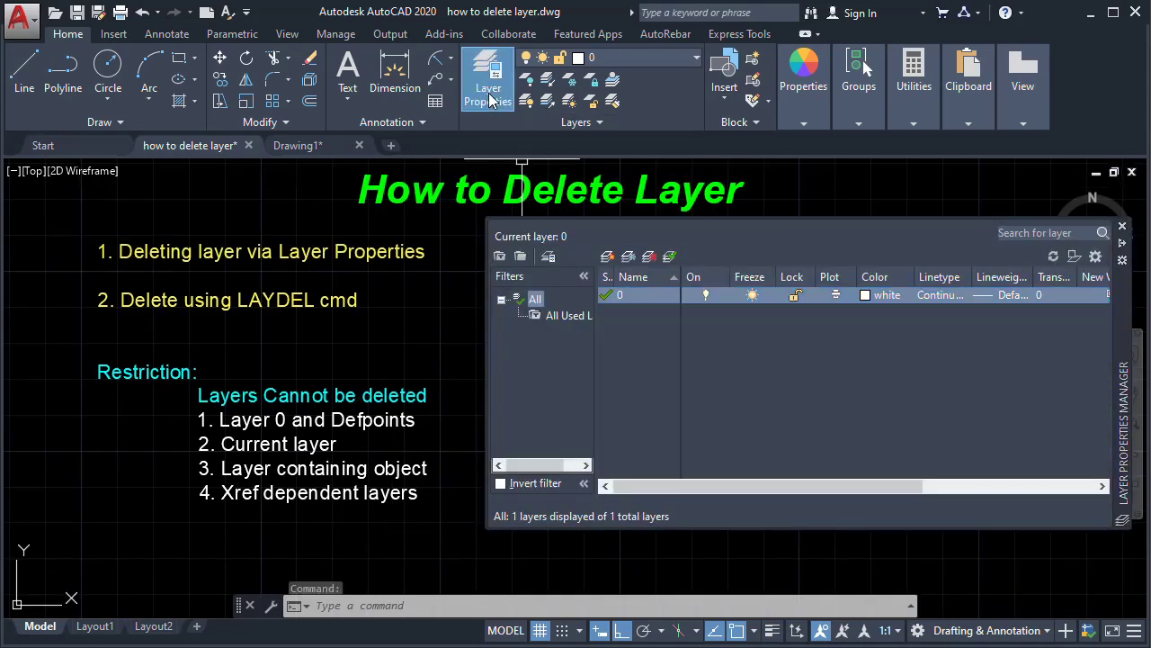
left_click(609, 256)
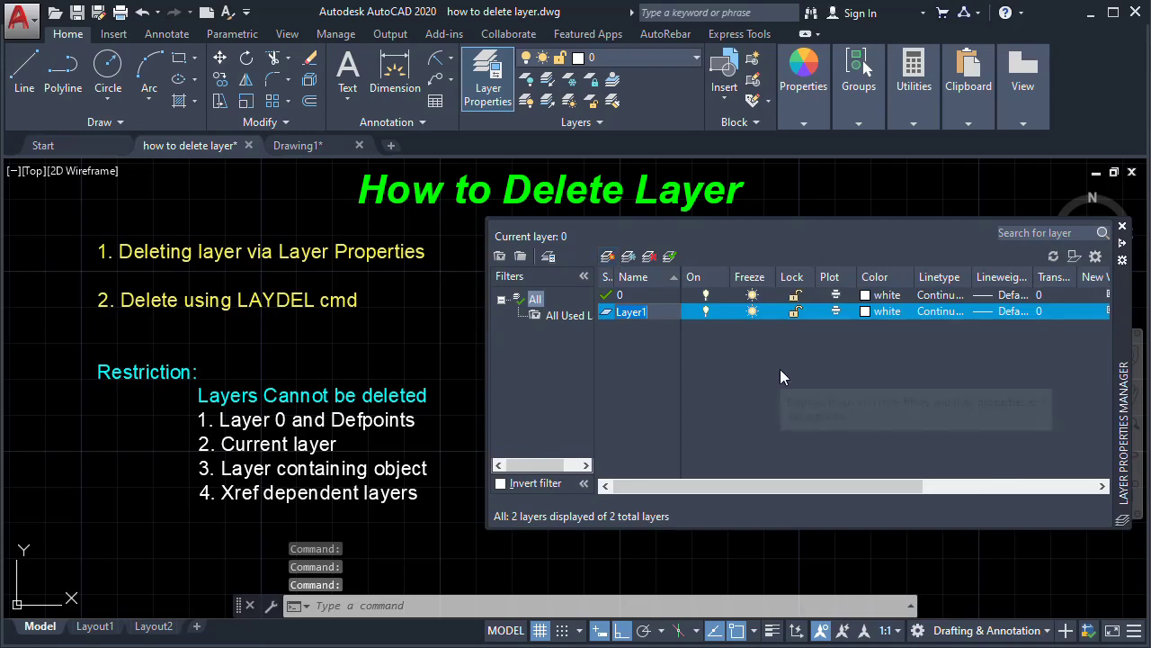
type("line2")
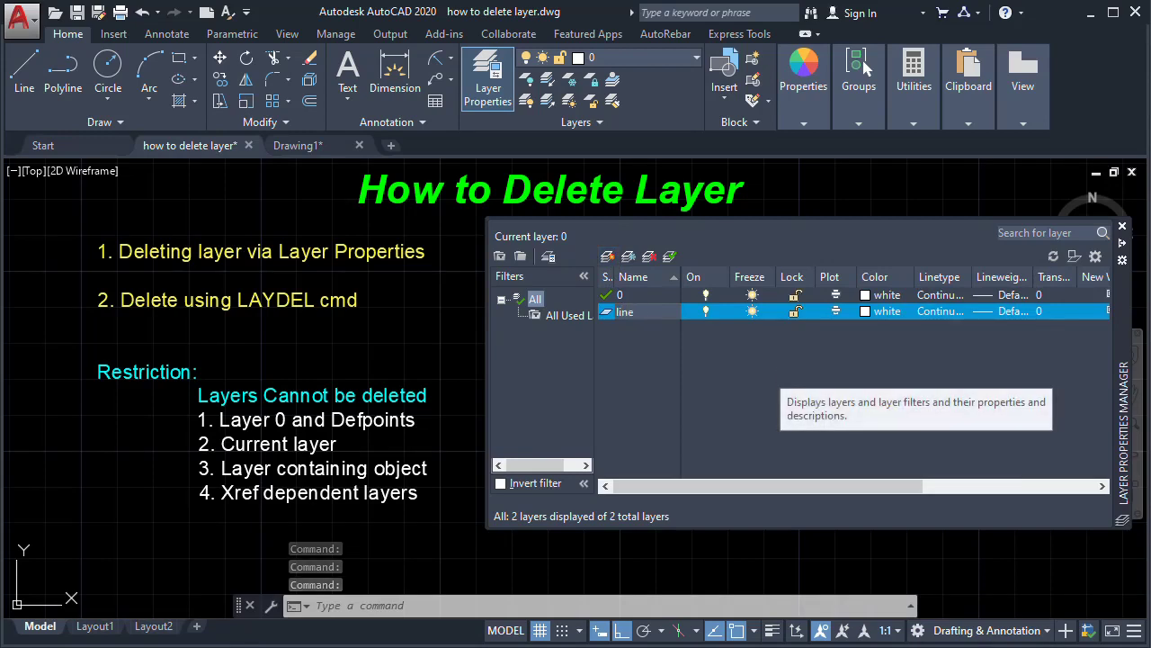
key("BackSpace")
type("1")
key("Return")
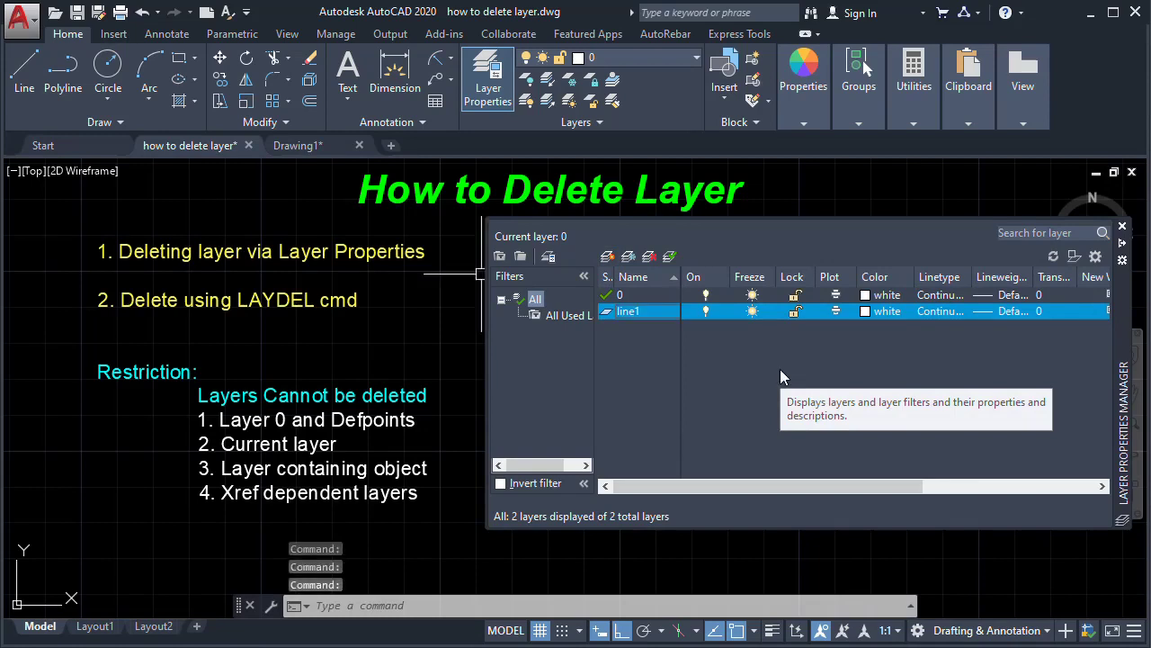
left_click(1124, 230)
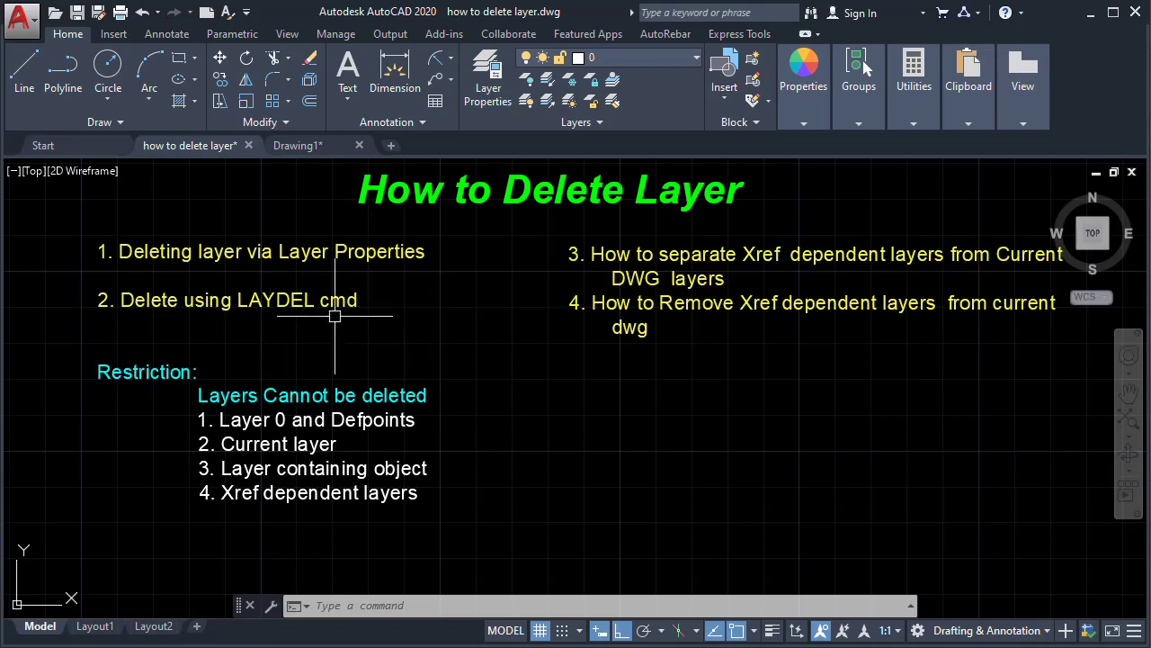
Step: Make layer line1 current and draw a circle about 1.35 in diameter in the empty area below the Xref notes
middle_click_drag(265, 372, 257, 372)
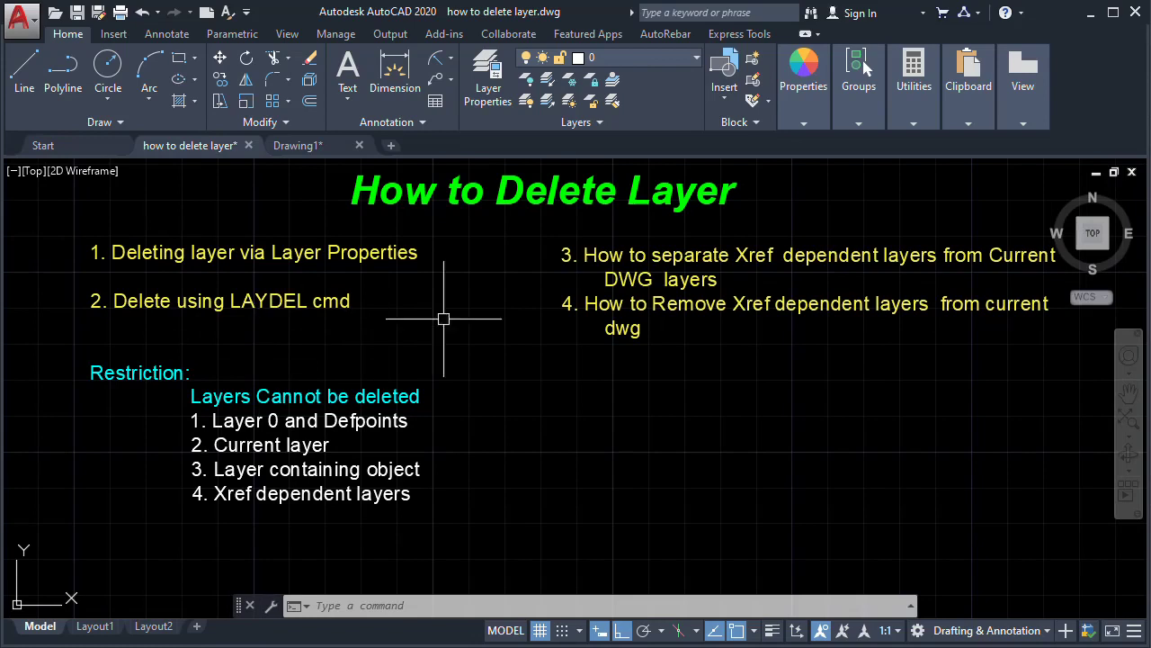
left_click(644, 57)
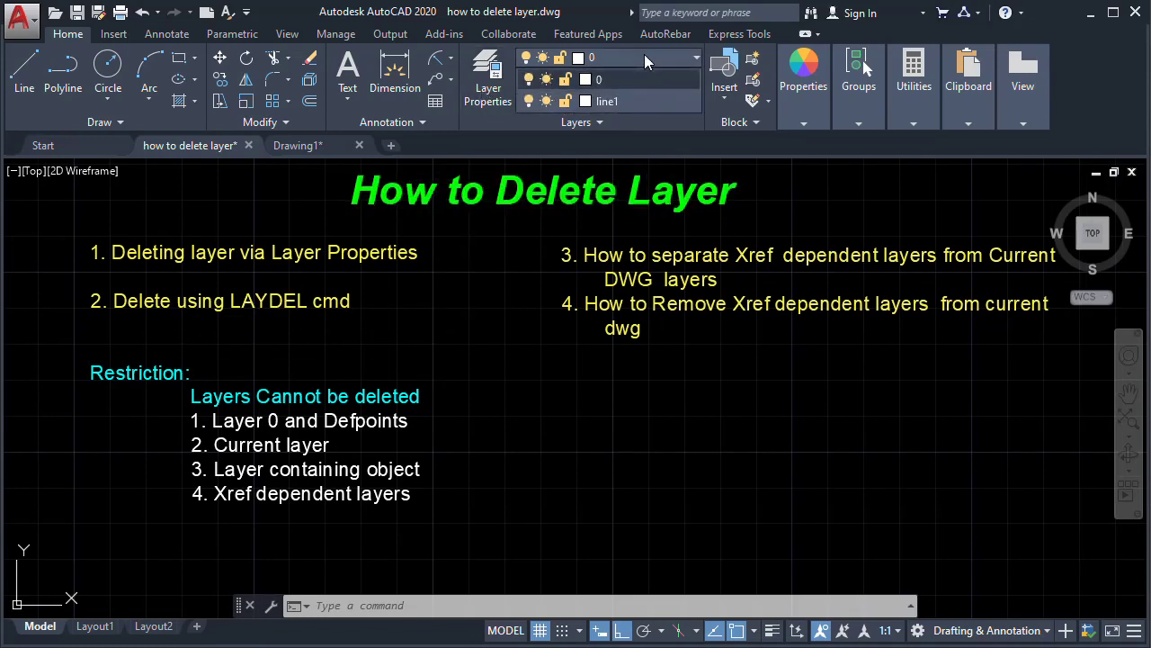
left_click(645, 100)
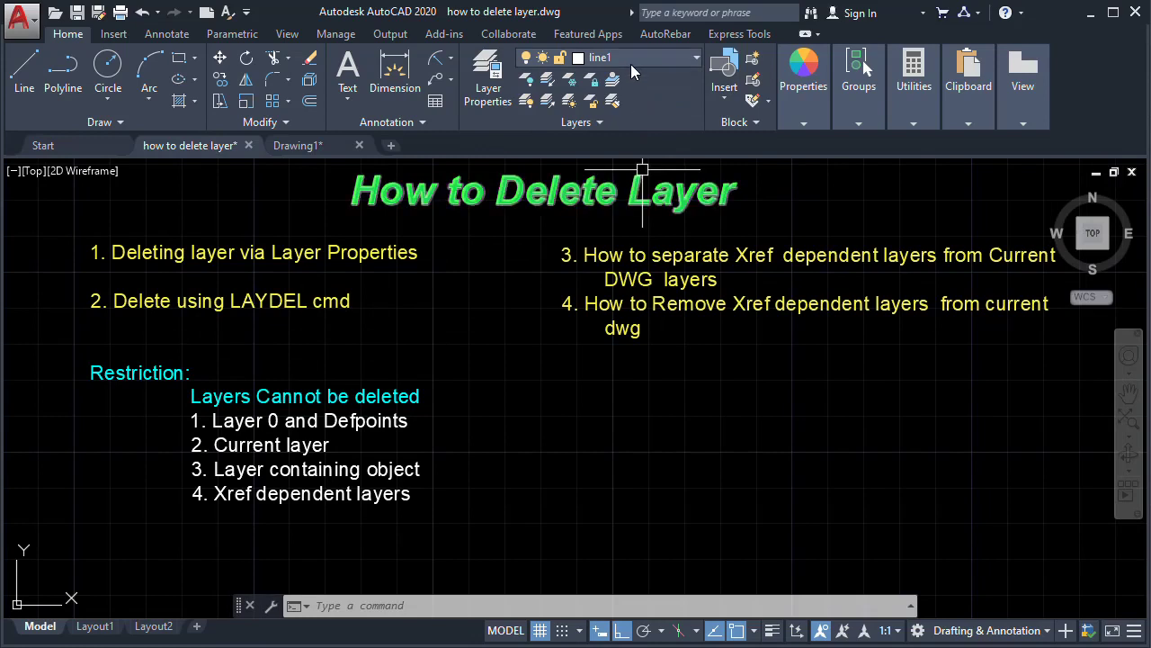
middle_click_drag(734, 540, 712, 545)
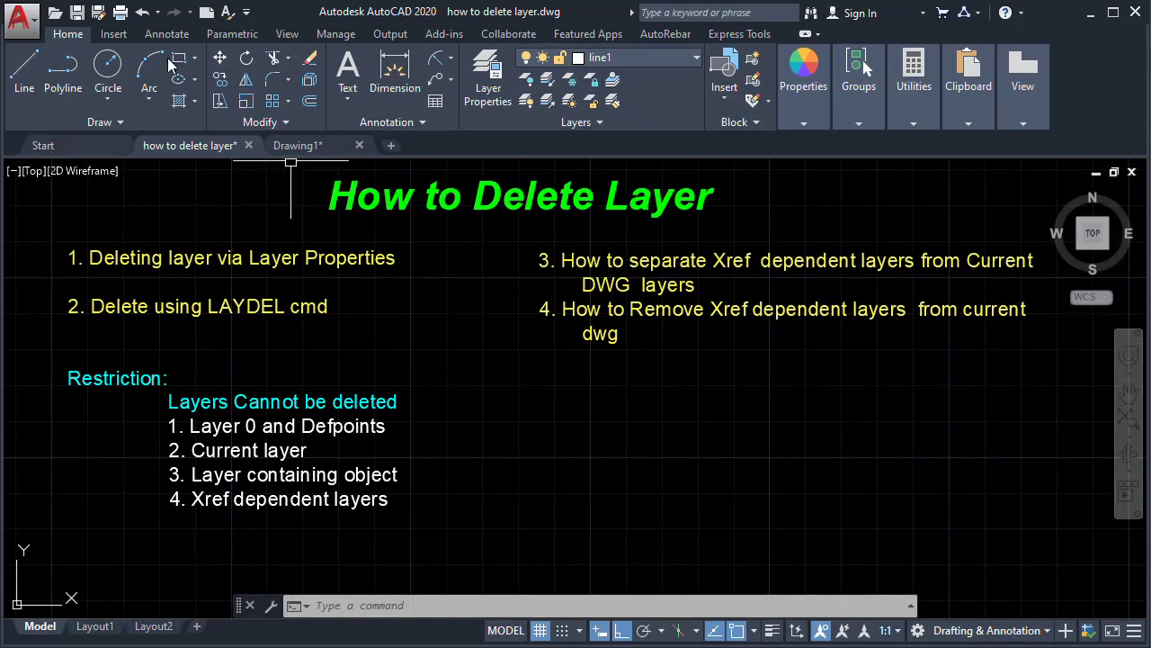
left_click(107, 65)
left_click(694, 458)
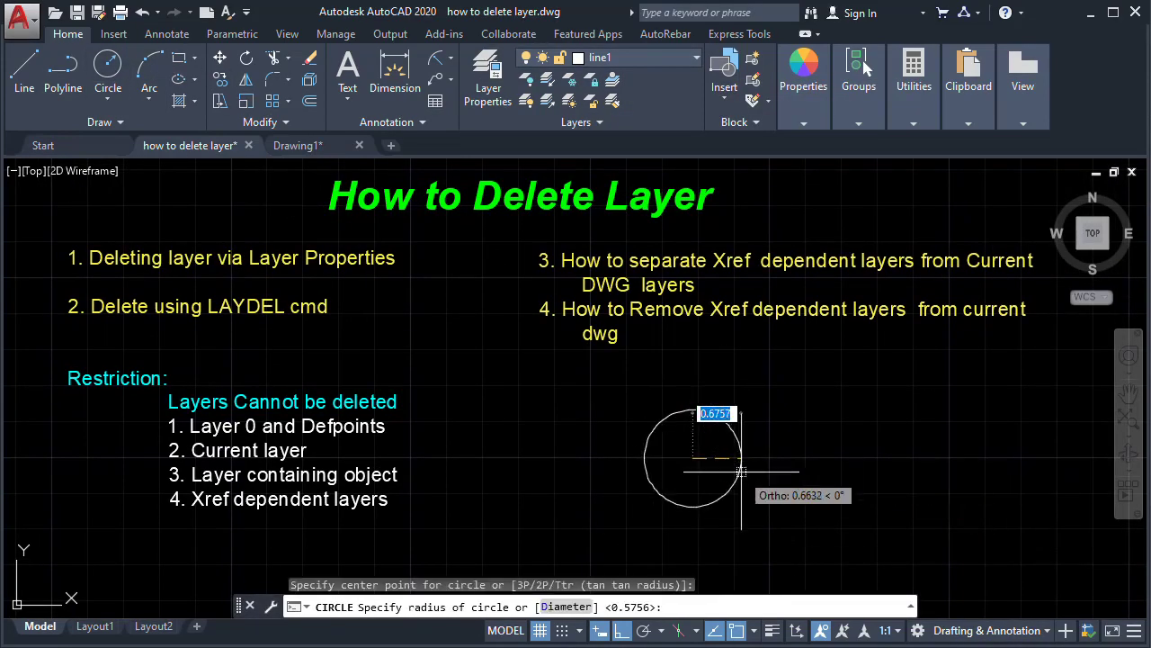
left_click(742, 466)
middle_click_drag(761, 465, 751, 468)
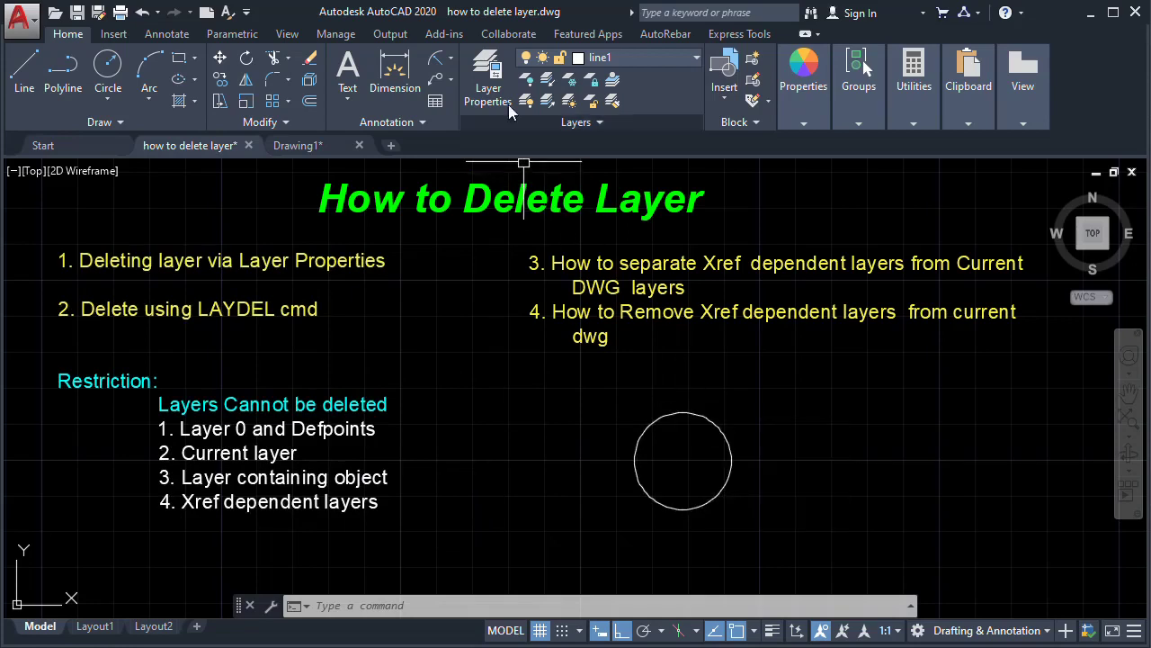
Step: Create a new layer named dimension and set its color to index 131
left_click(489, 81)
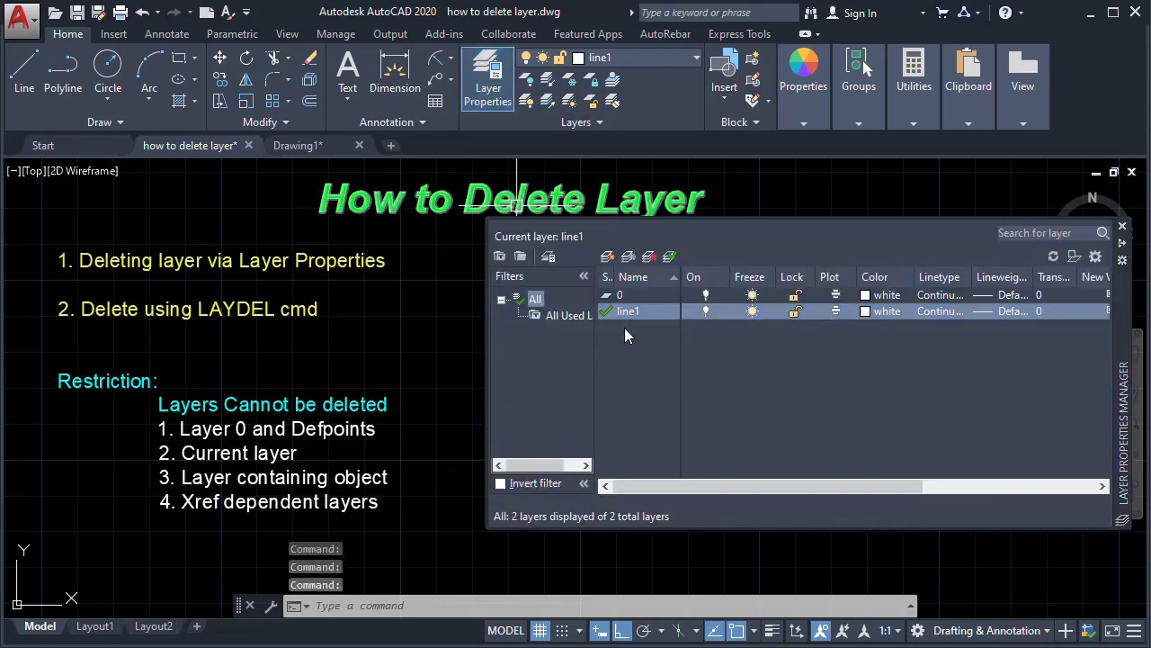
left_click(637, 309)
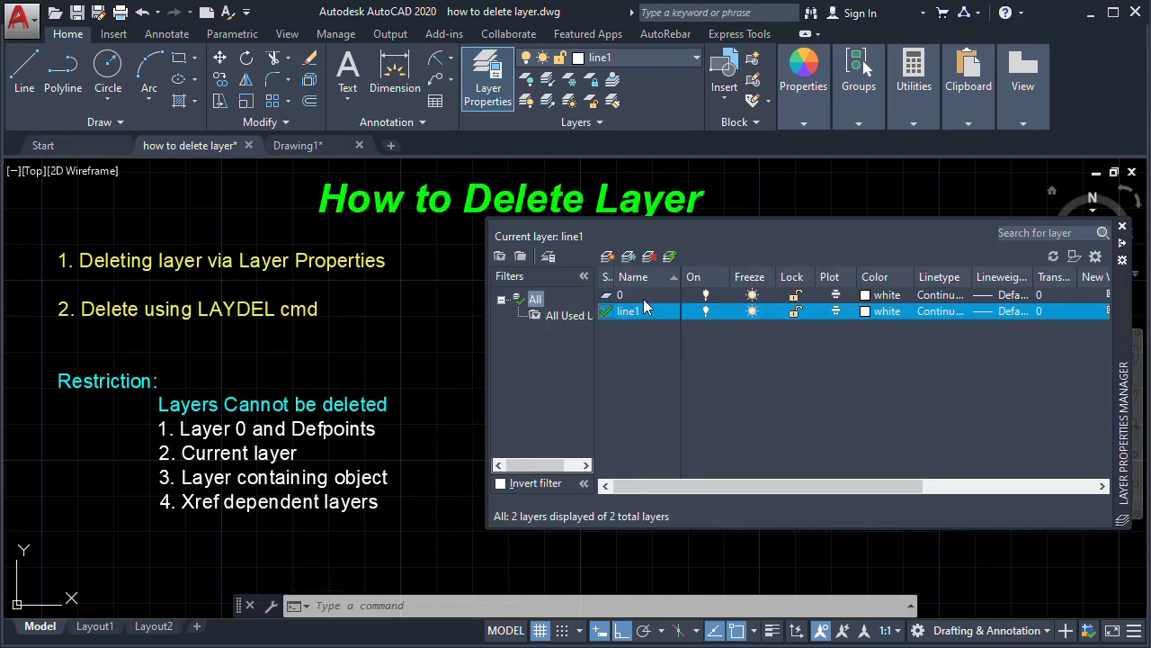
left_click(607, 256)
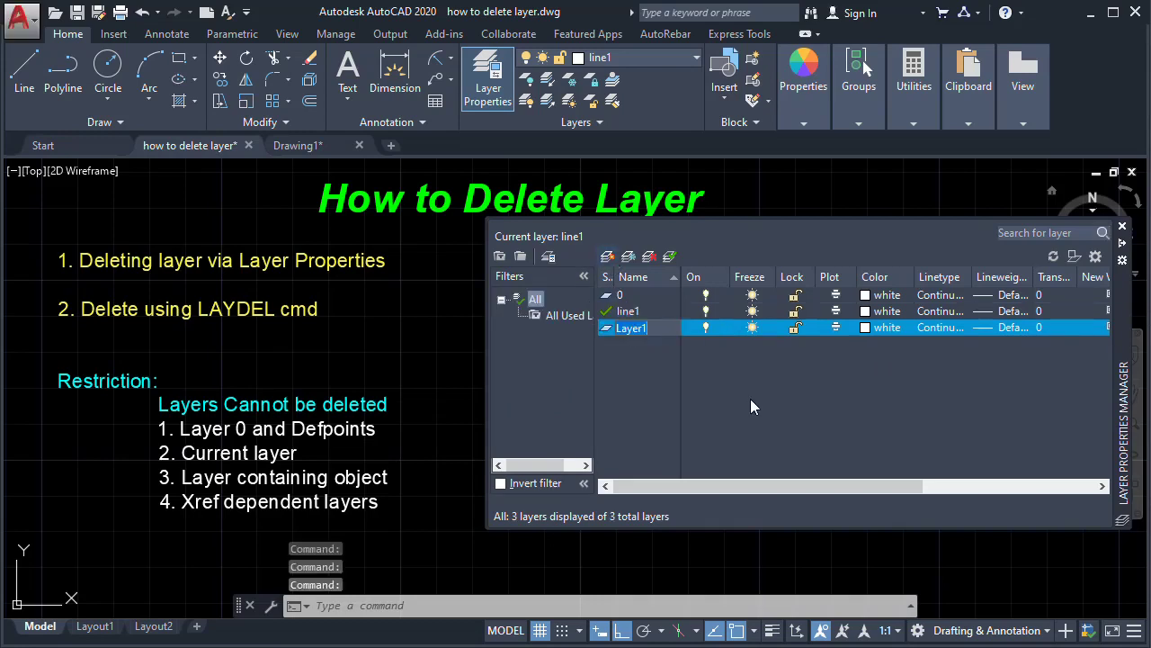
type("dimension")
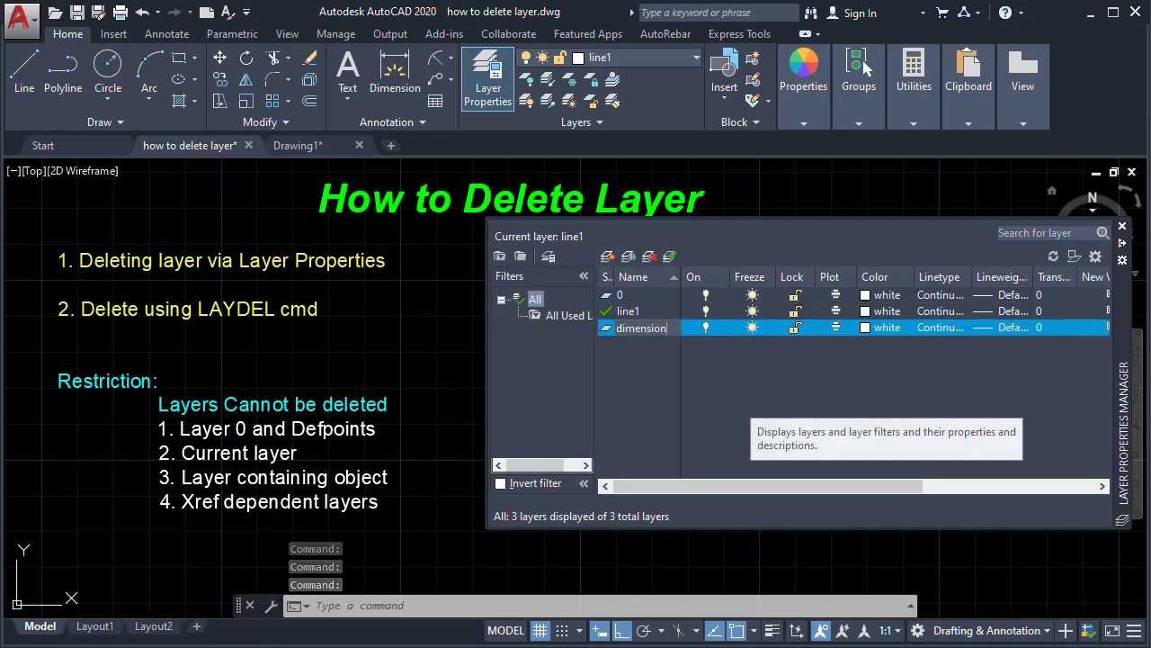
left_click(865, 327)
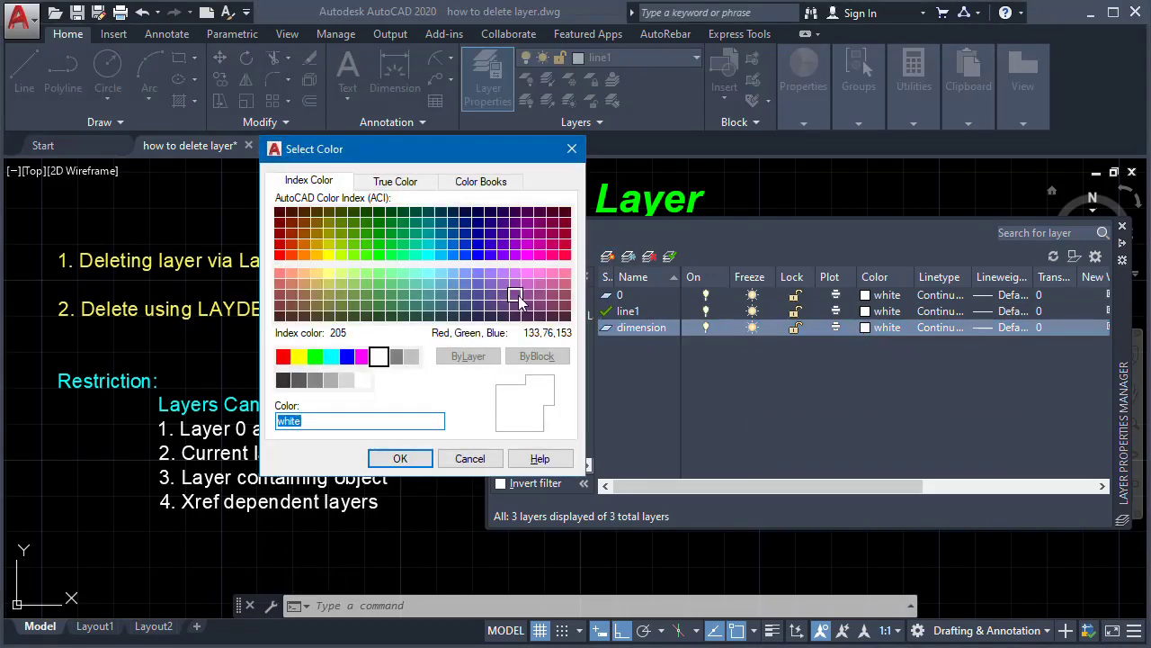
left_click(428, 272)
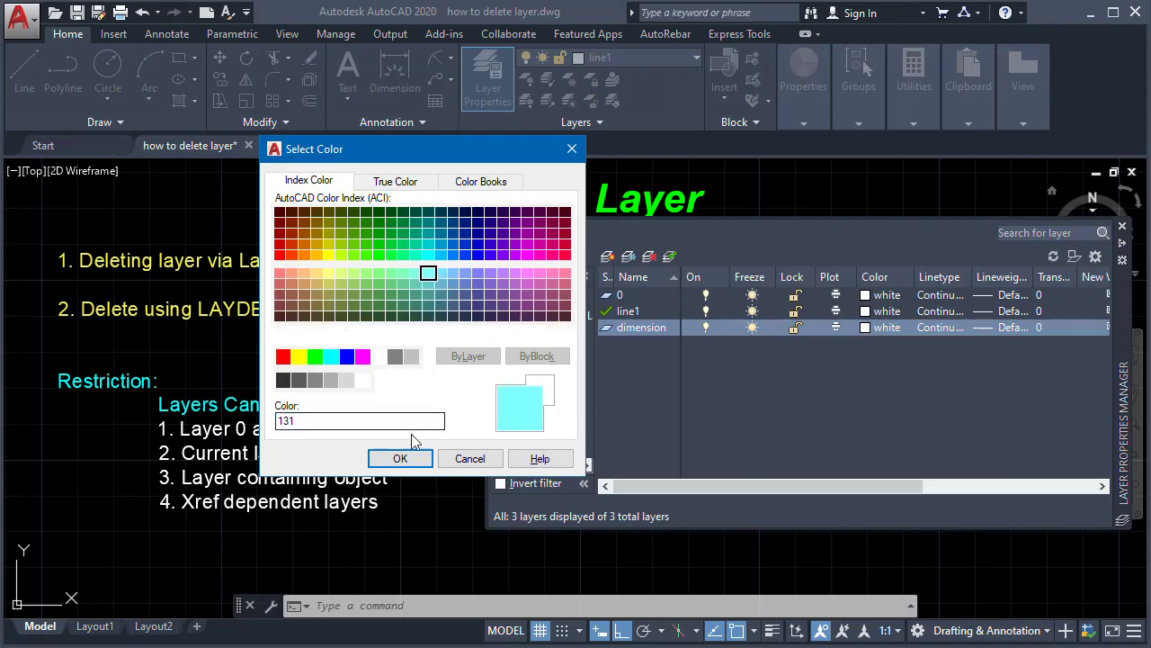
left_click(399, 460)
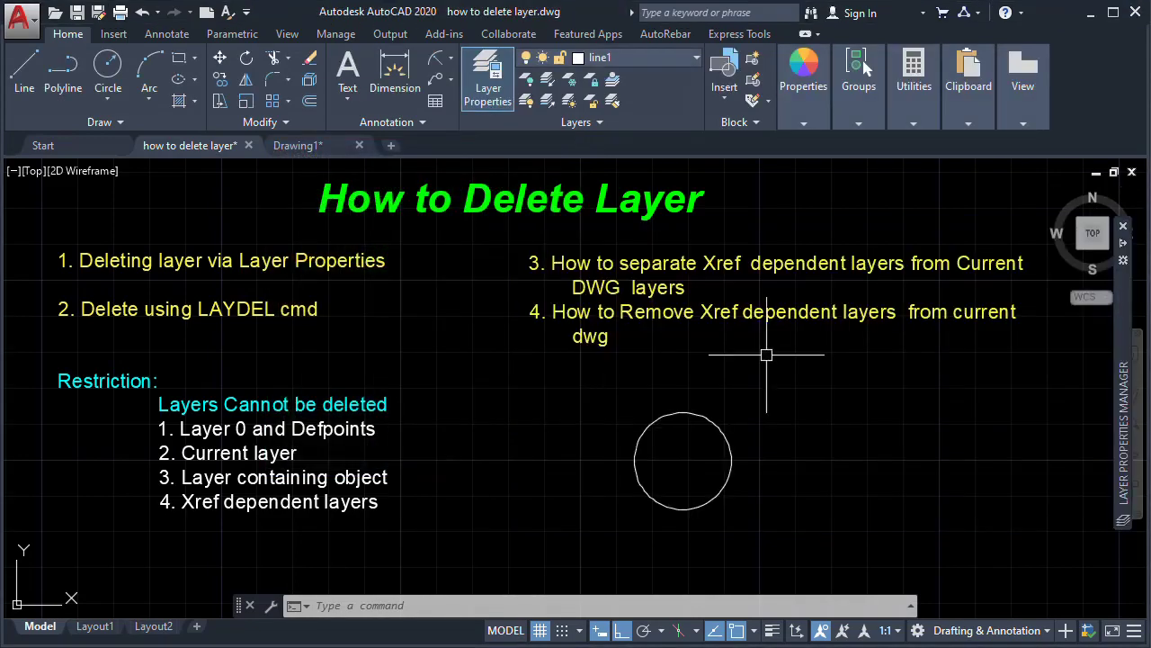
Step: Make layer dimension current and add a diameter dimension to the circle, with its text at the circle's upper right
left_click(662, 57)
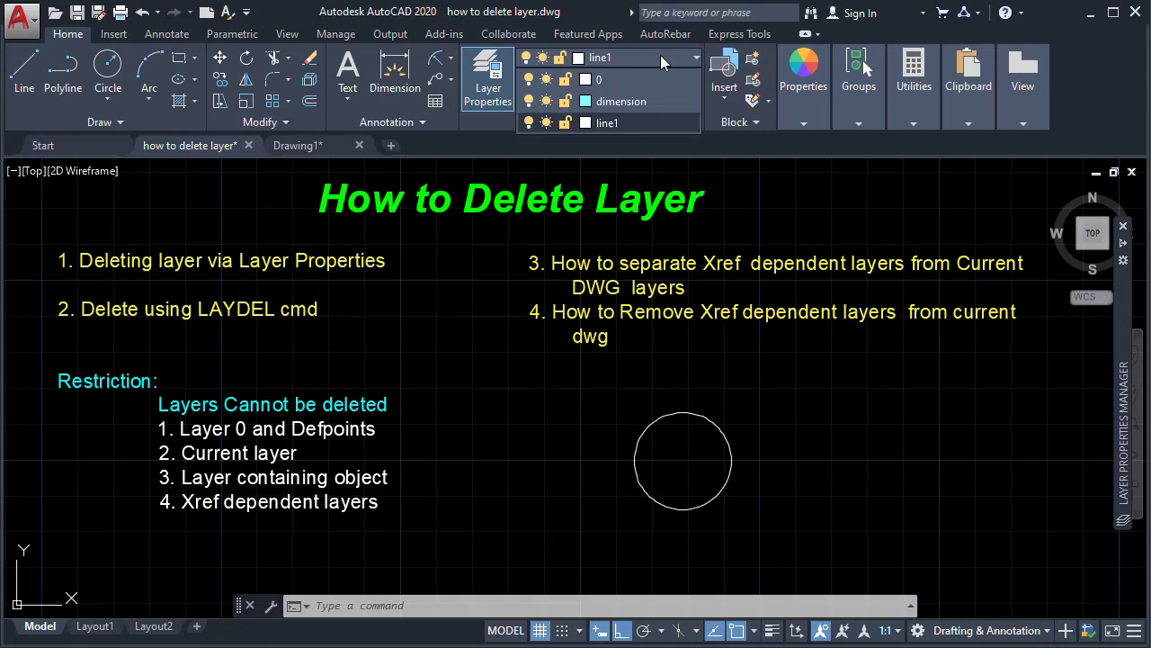
left_click(637, 103)
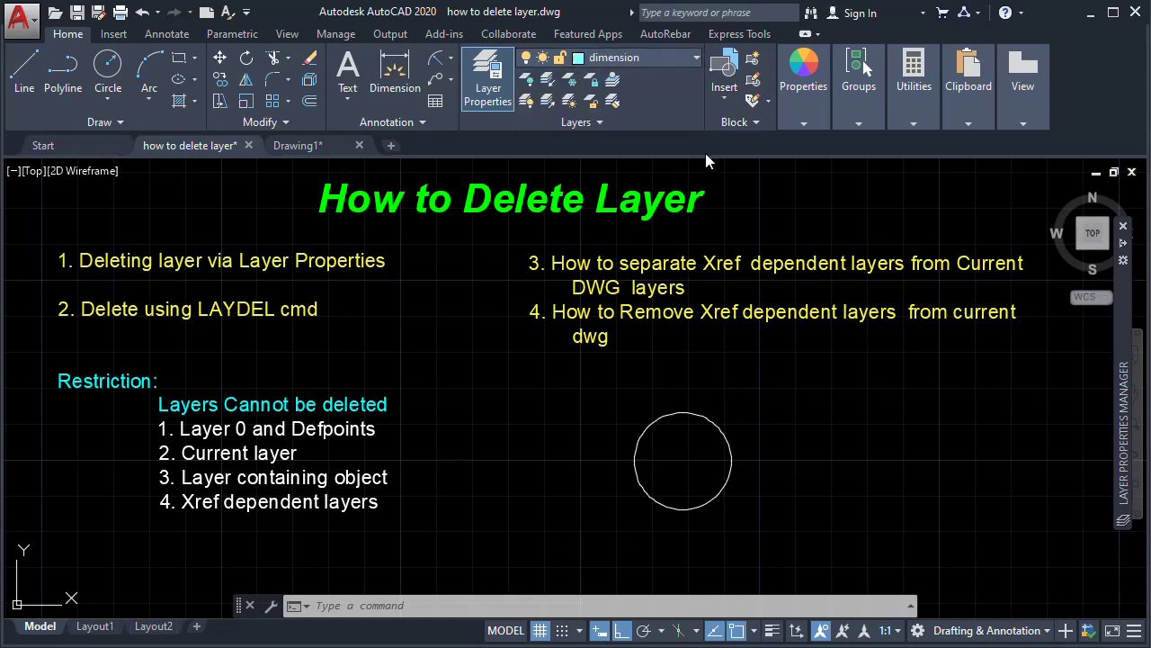
left_click(451, 61)
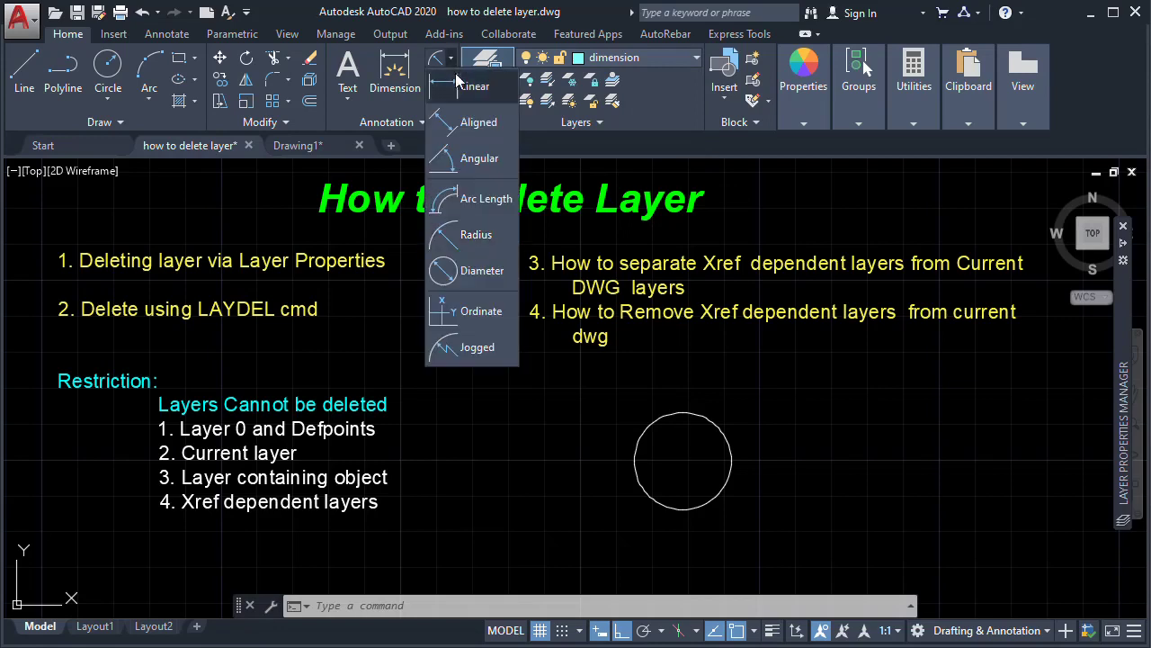
left_click(479, 270)
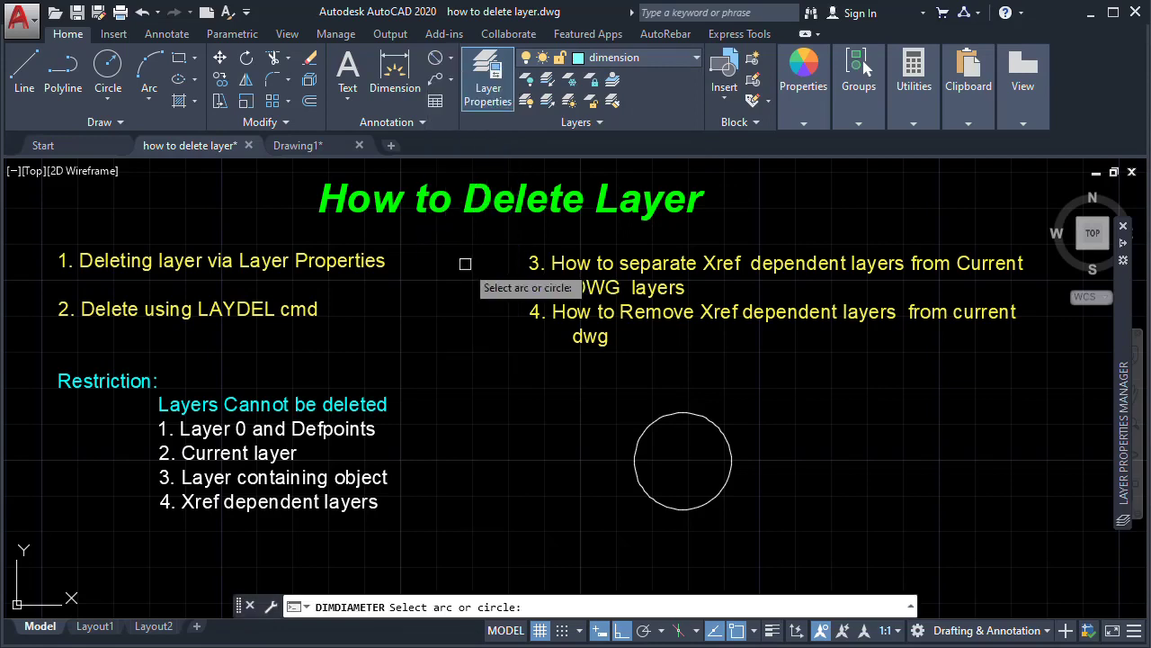
left_click(736, 471)
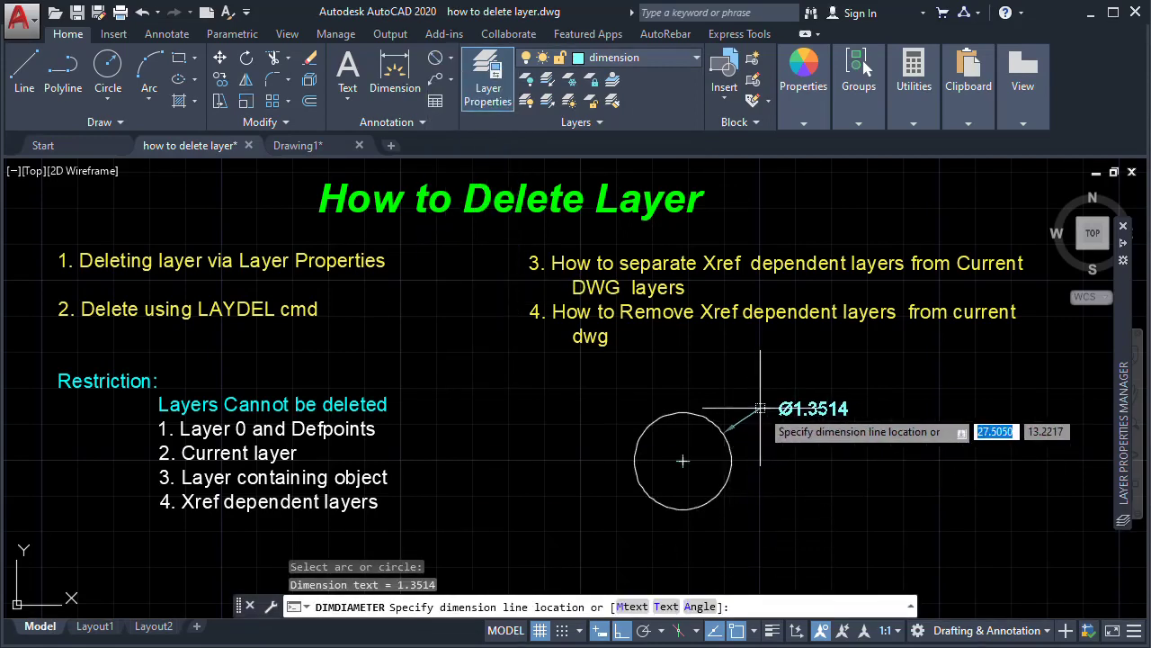
left_click(760, 408)
middle_click_drag(850, 455, 866, 428)
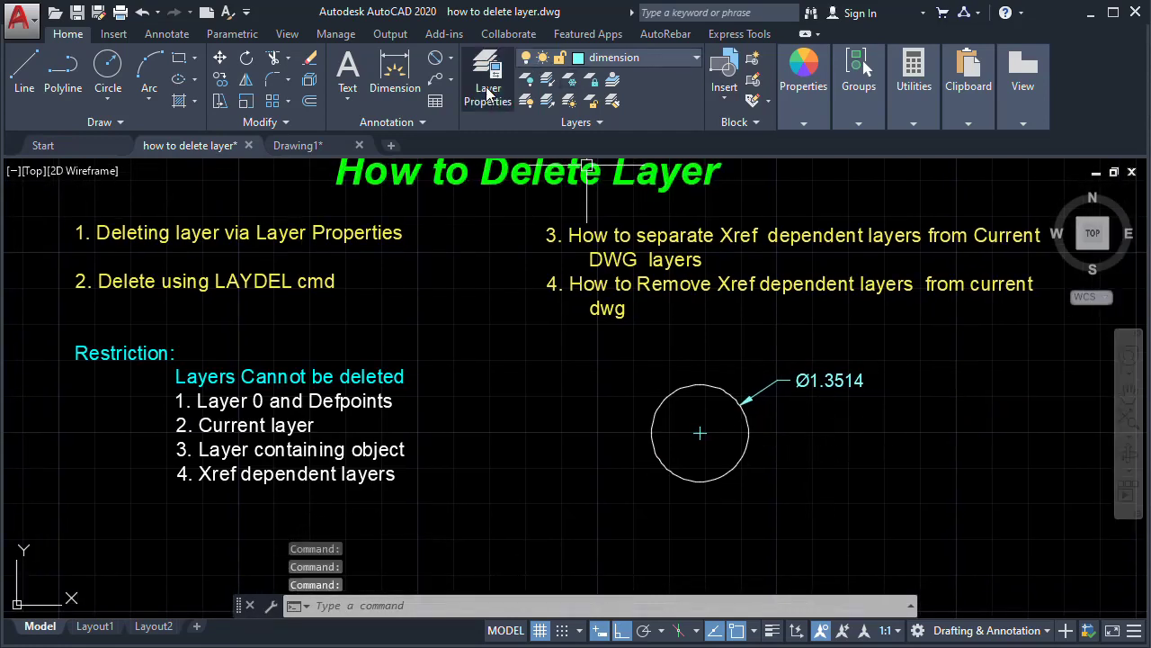
Step: Try to delete the Defpoints layer in the Layer Properties Manager, and close the manager
left_click(488, 94)
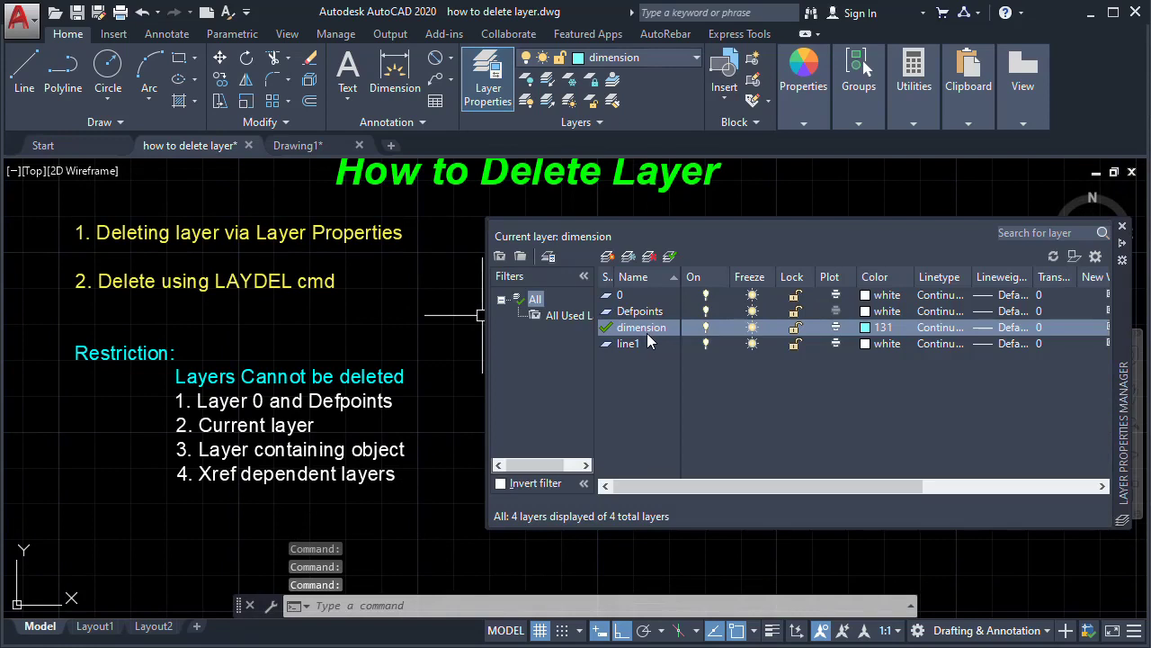
left_click(773, 326)
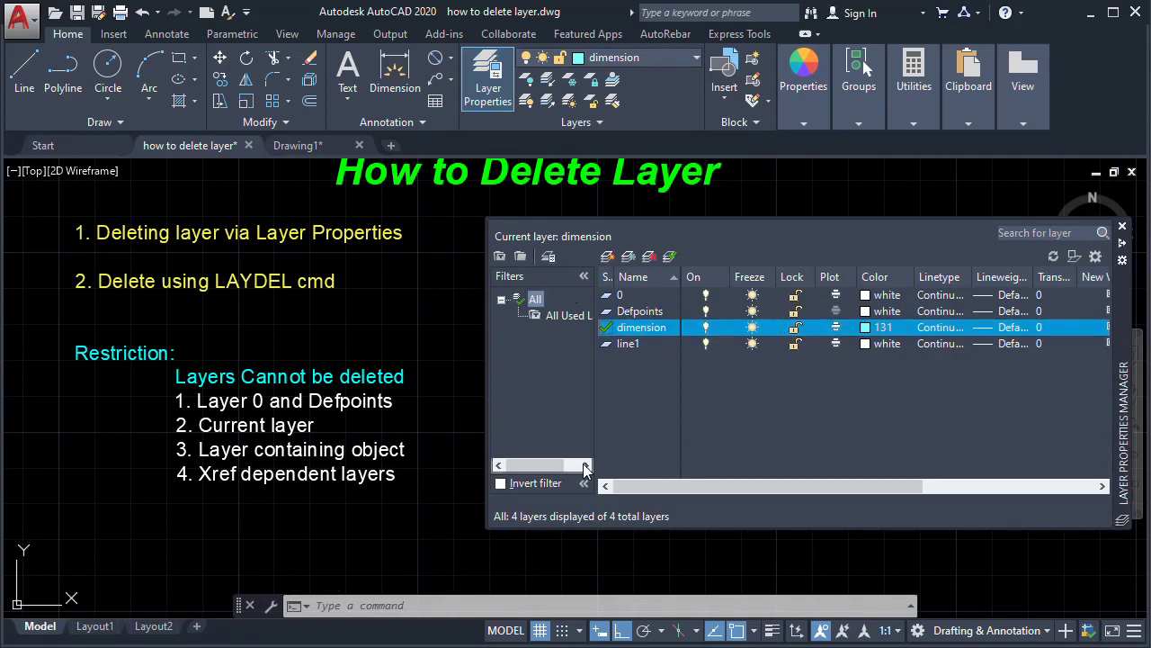
left_click(1123, 231)
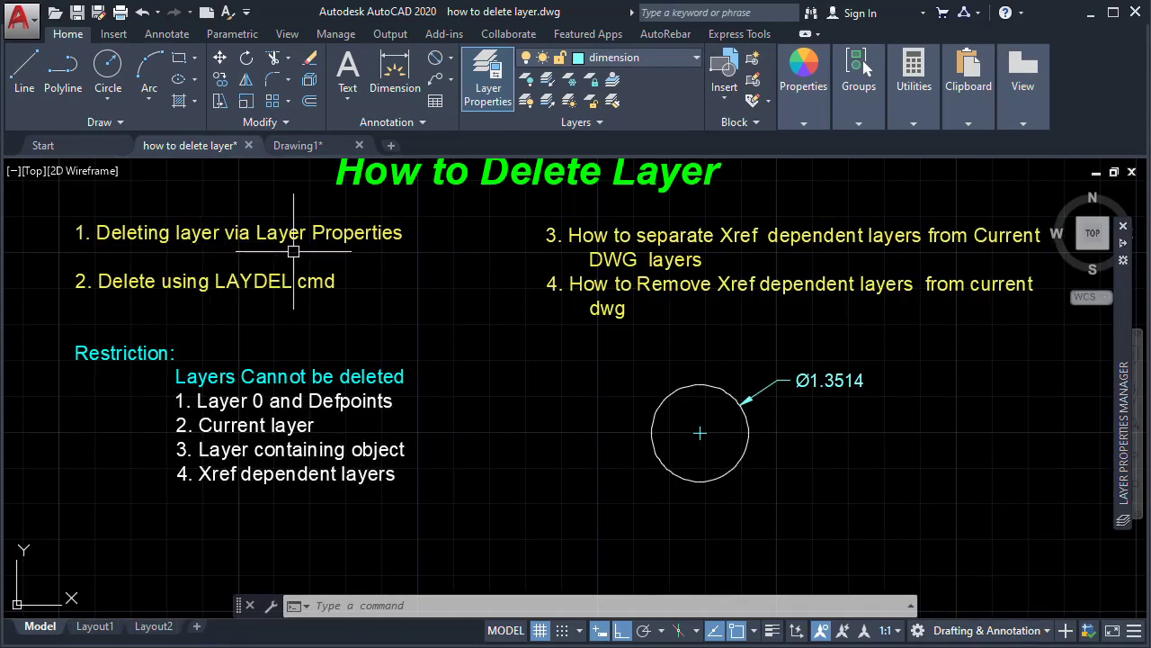
left_click(484, 93)
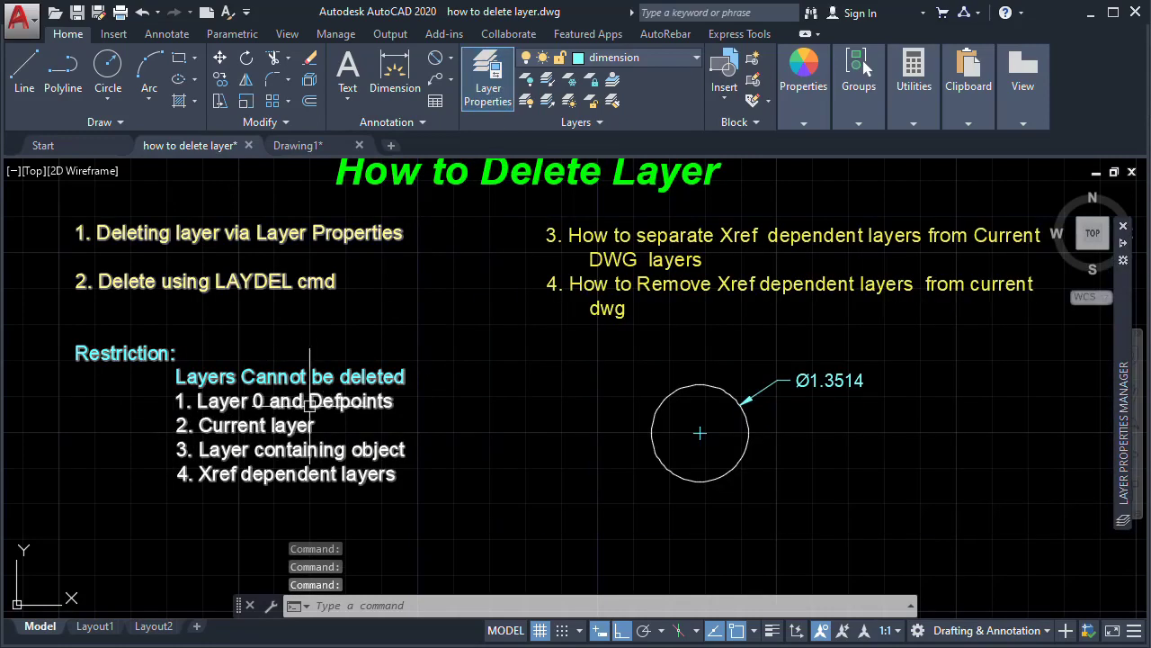
left_click(483, 97)
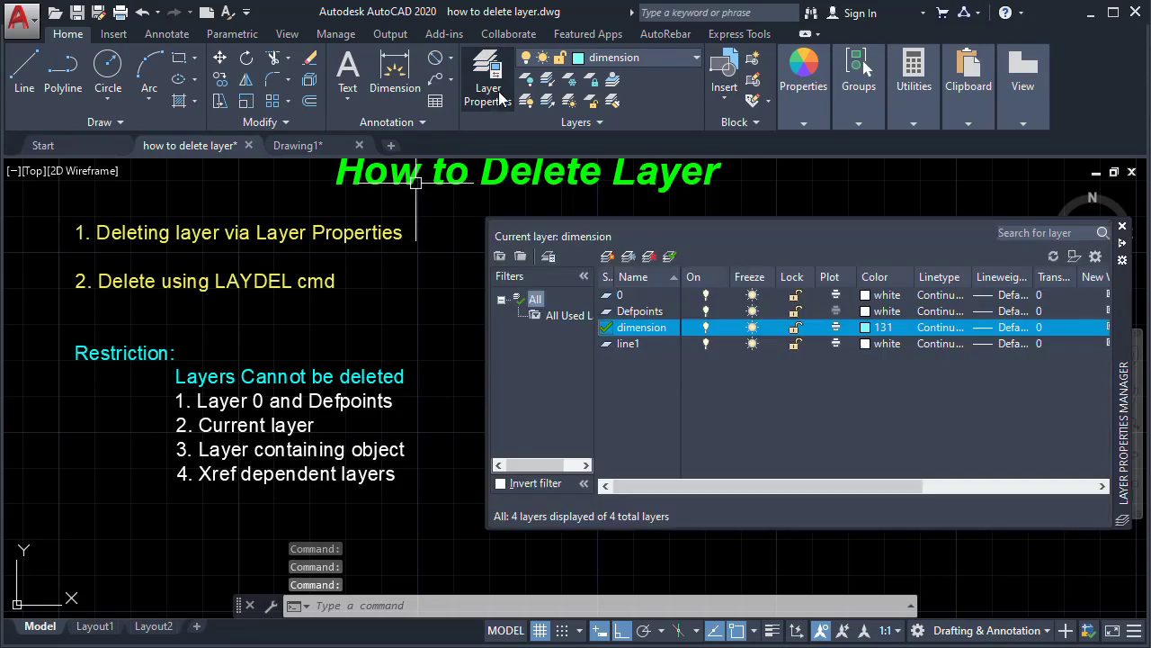
left_click(645, 313)
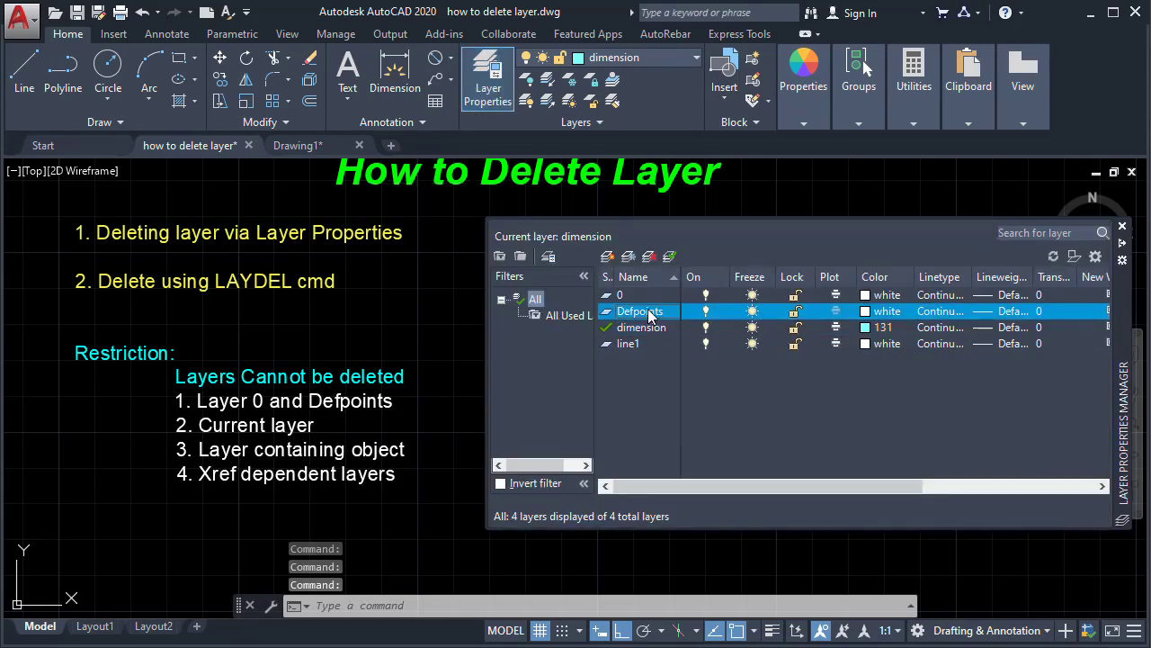
right_click(648, 313)
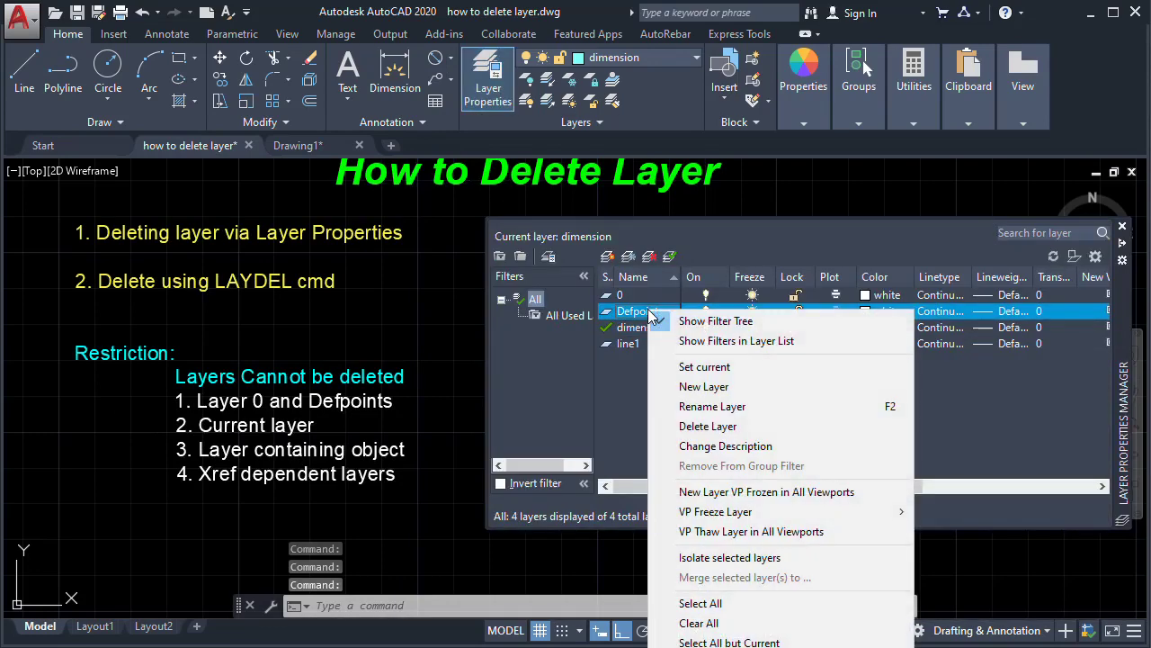
left_click(700, 426)
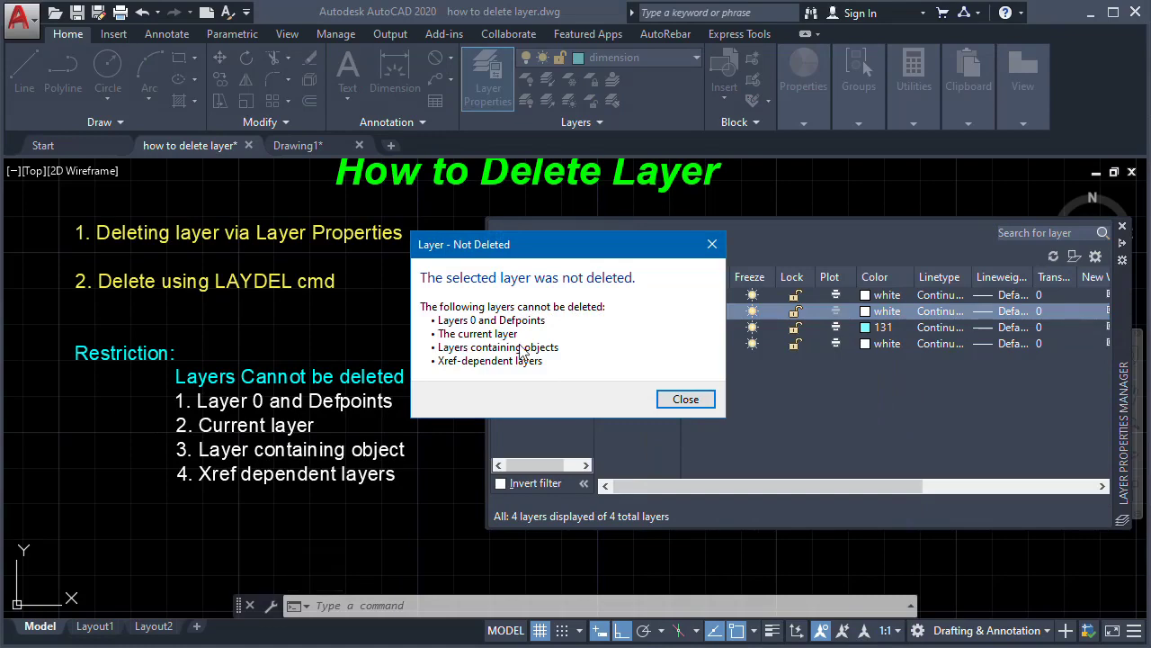
left_click(685, 401)
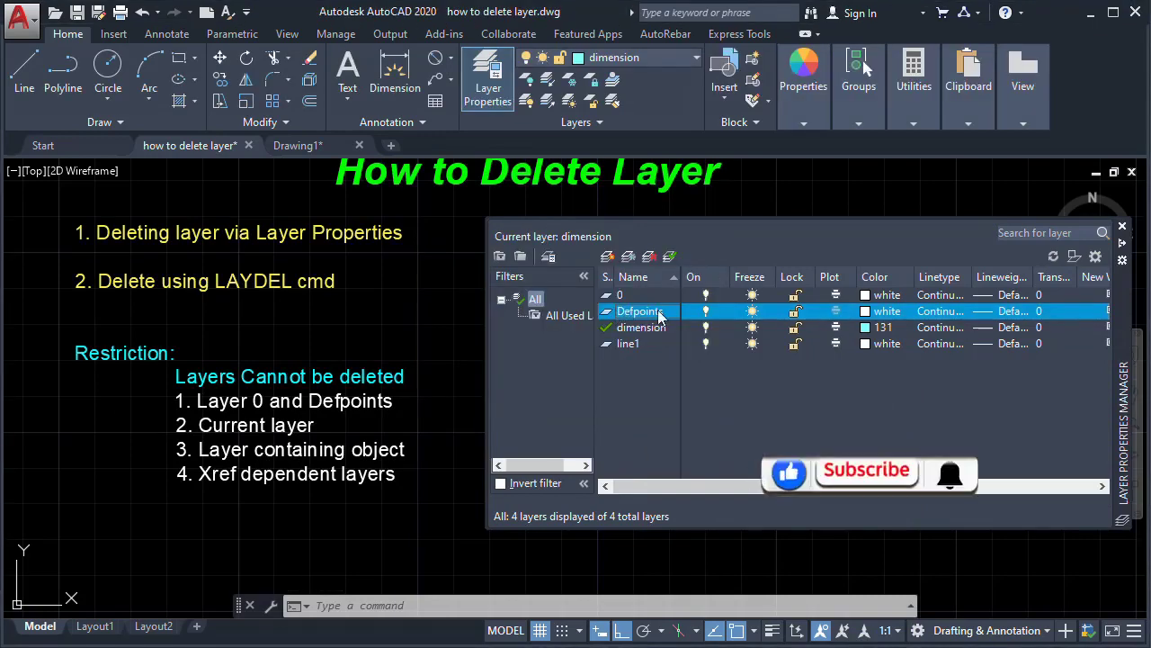
left_click(1122, 228)
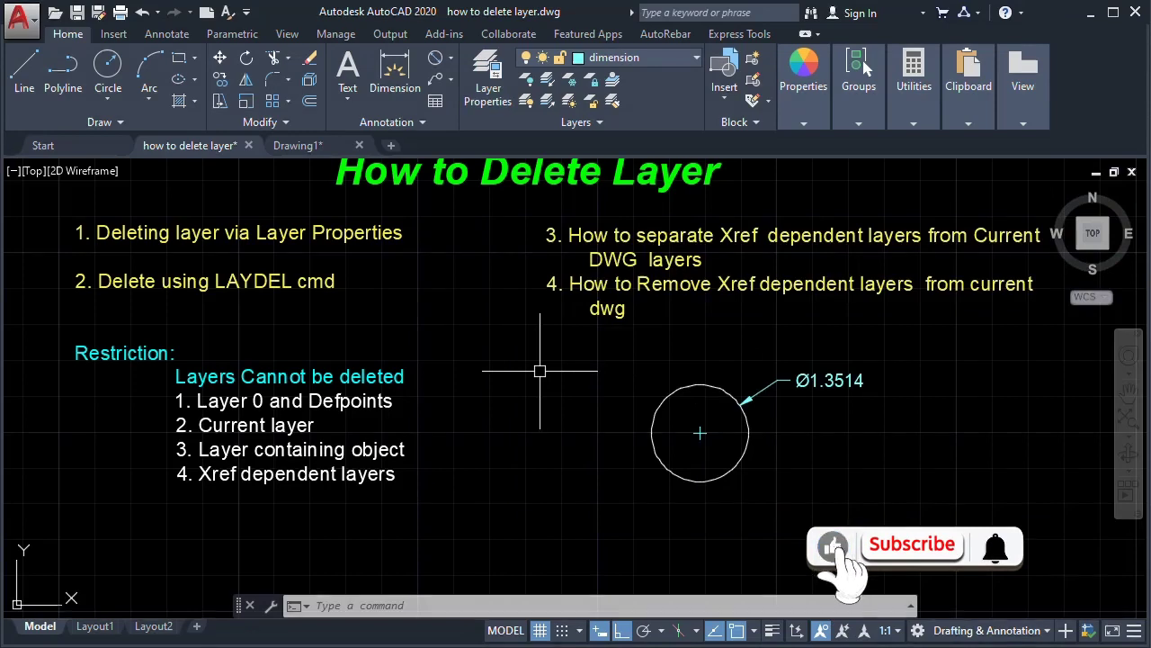
Step: Delete the Defpoints layer by name with LAYDEL, and check the layer list in the Layer Properties Manager
type("laydel")
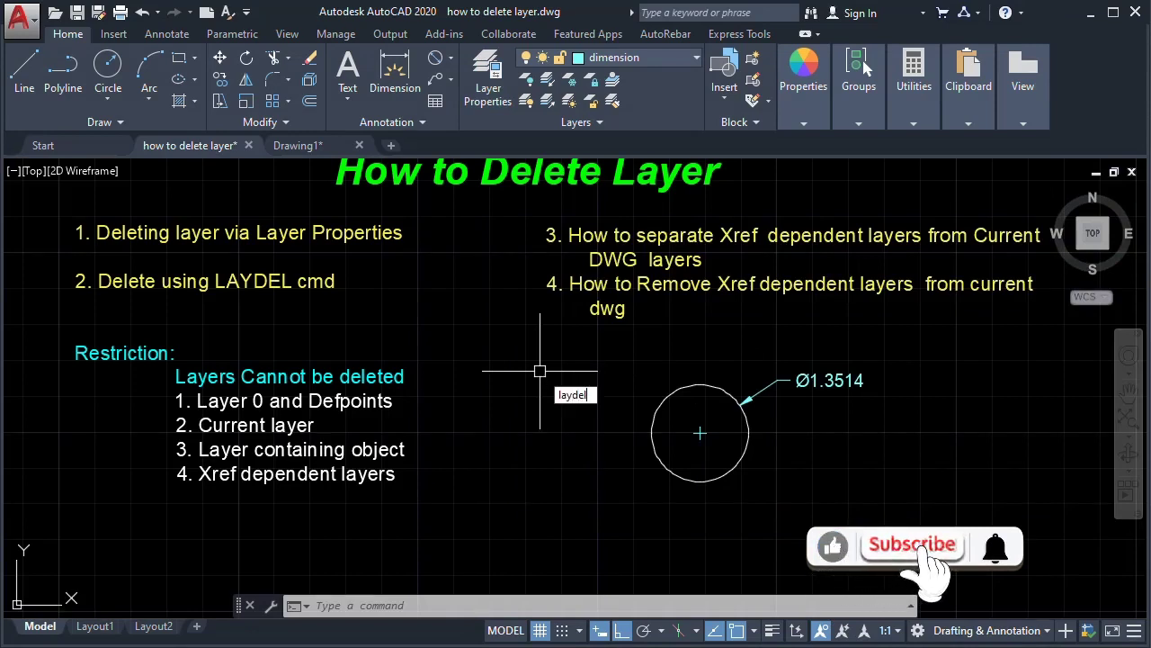
key("Return")
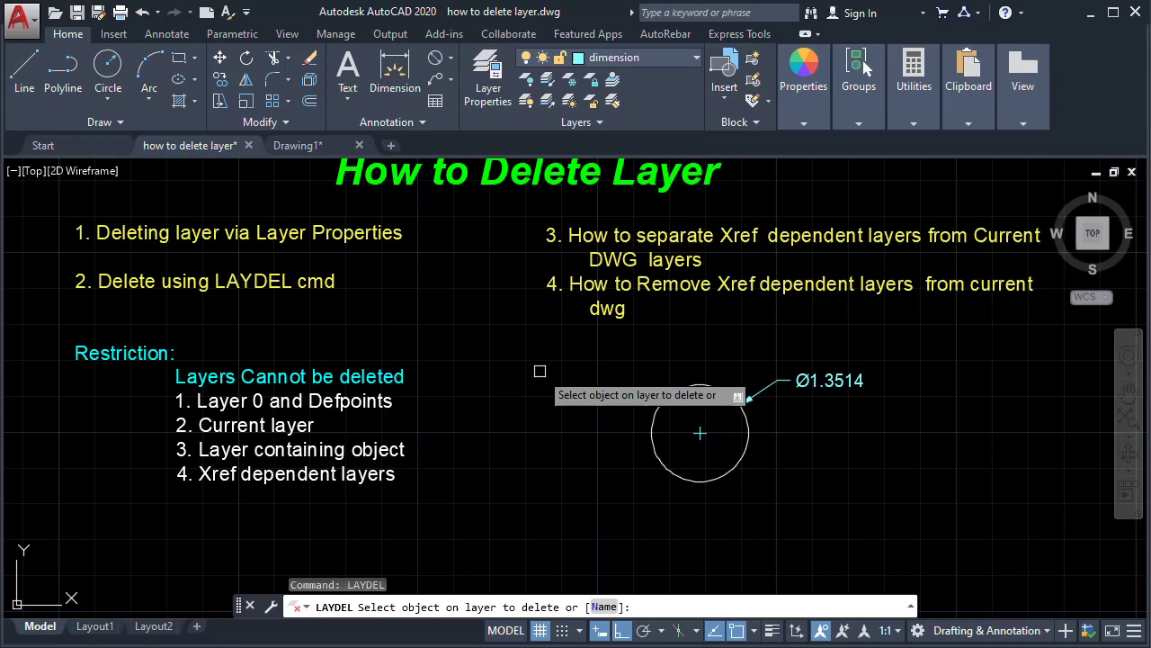
left_click(601, 607)
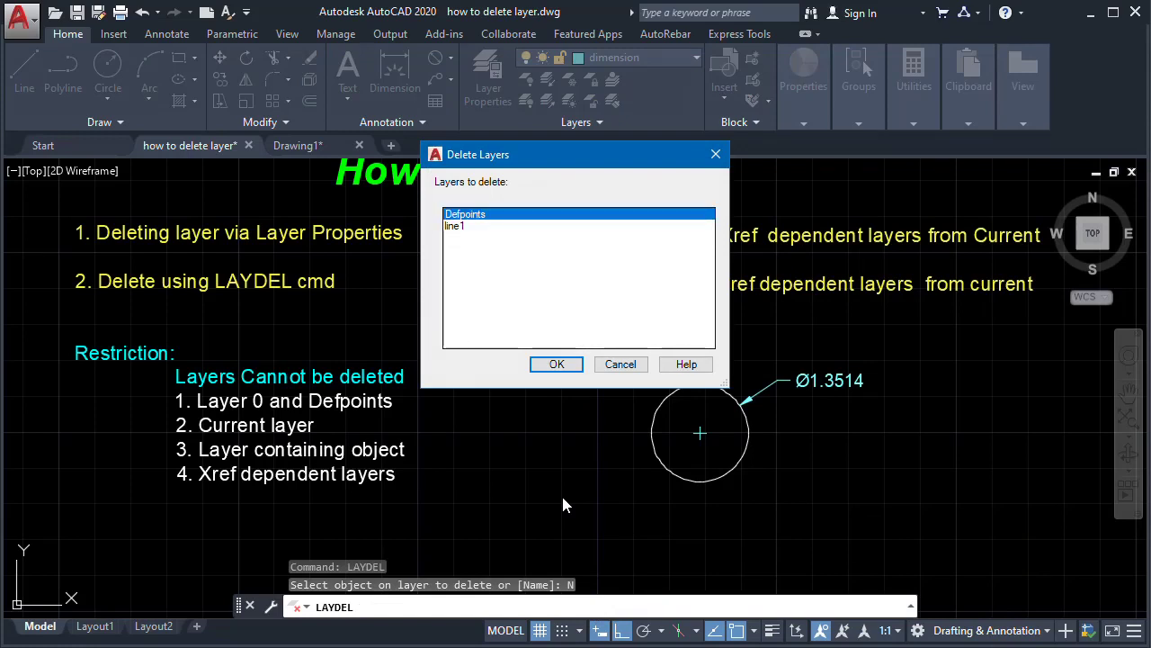
left_click(555, 365)
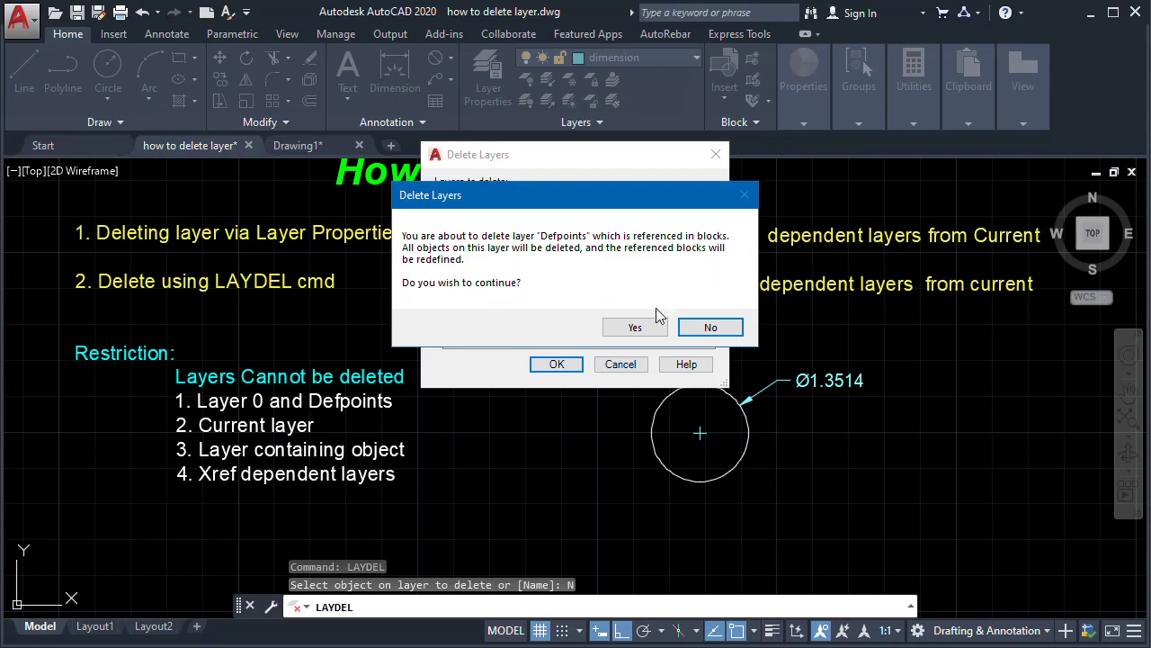
left_click(635, 327)
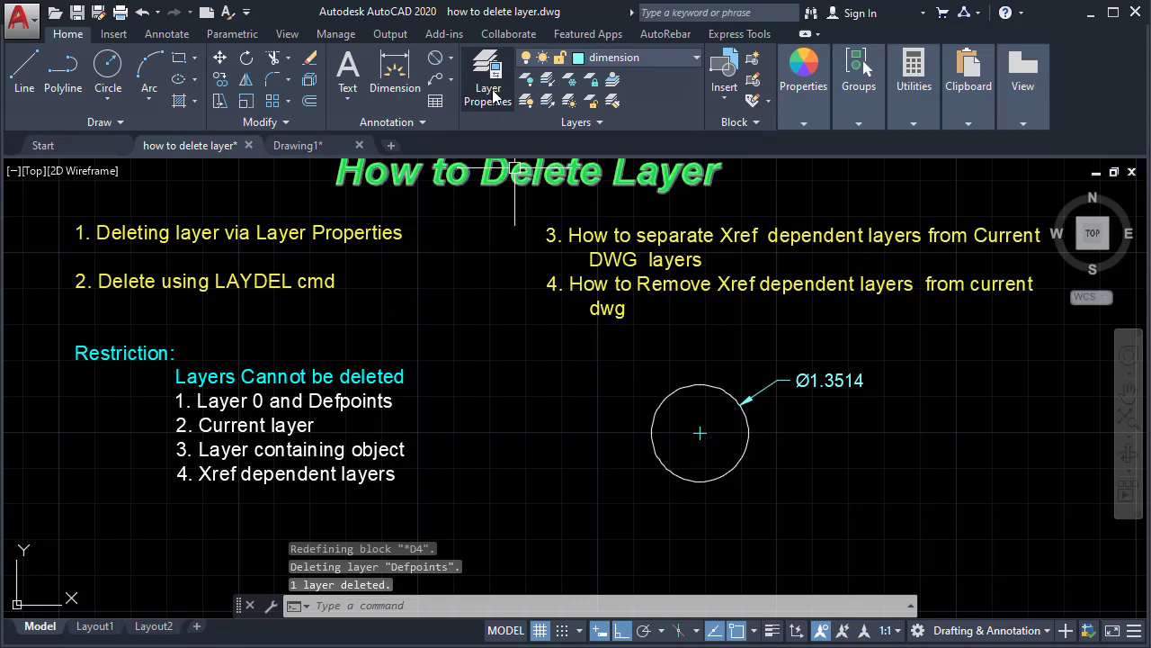
left_click(493, 93)
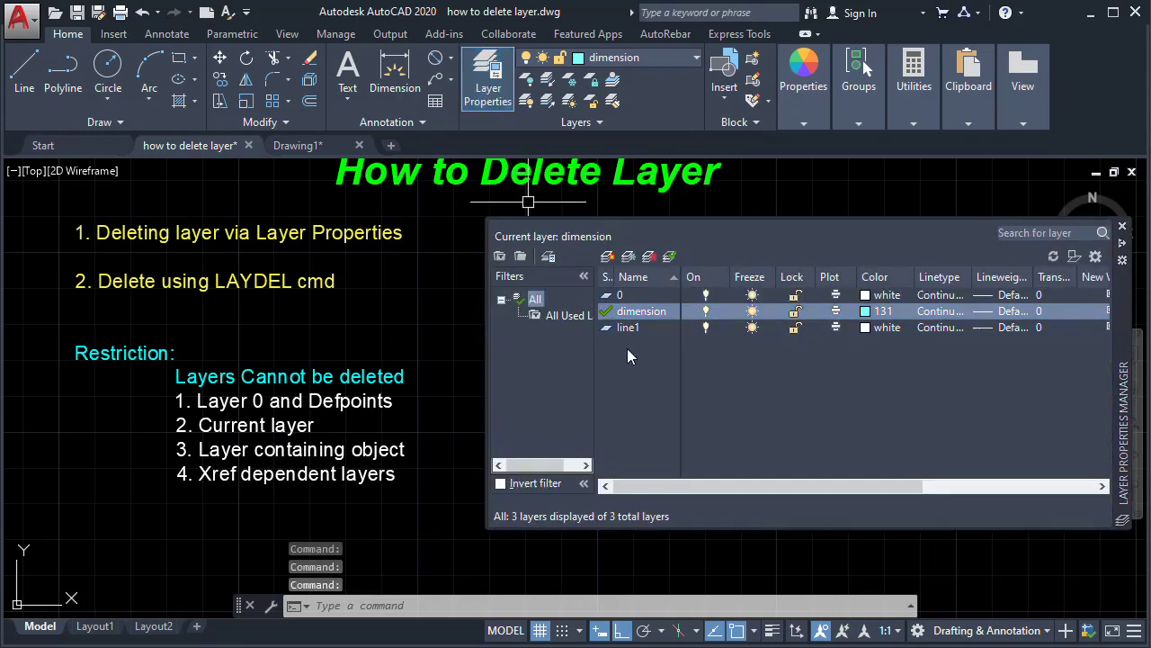
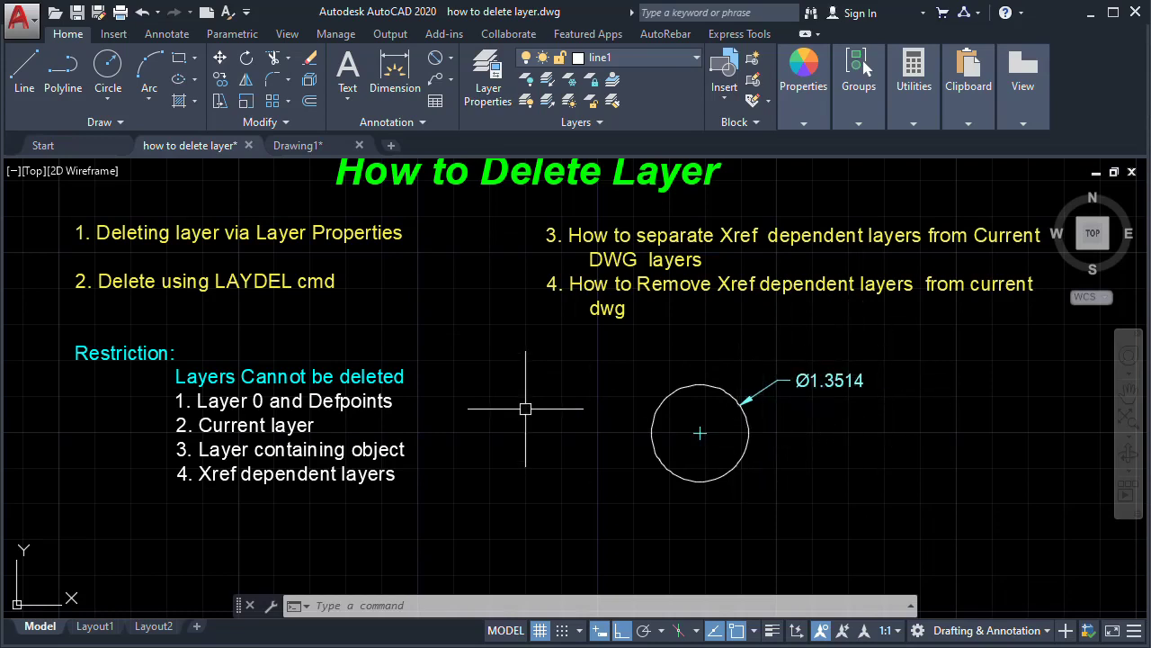
Step: Delete layer dimension with LAYDEL by picking the circle's diameter dimension, and review the remaining layers in the Layer Properties Manager
type("layer to del")
key("Return")
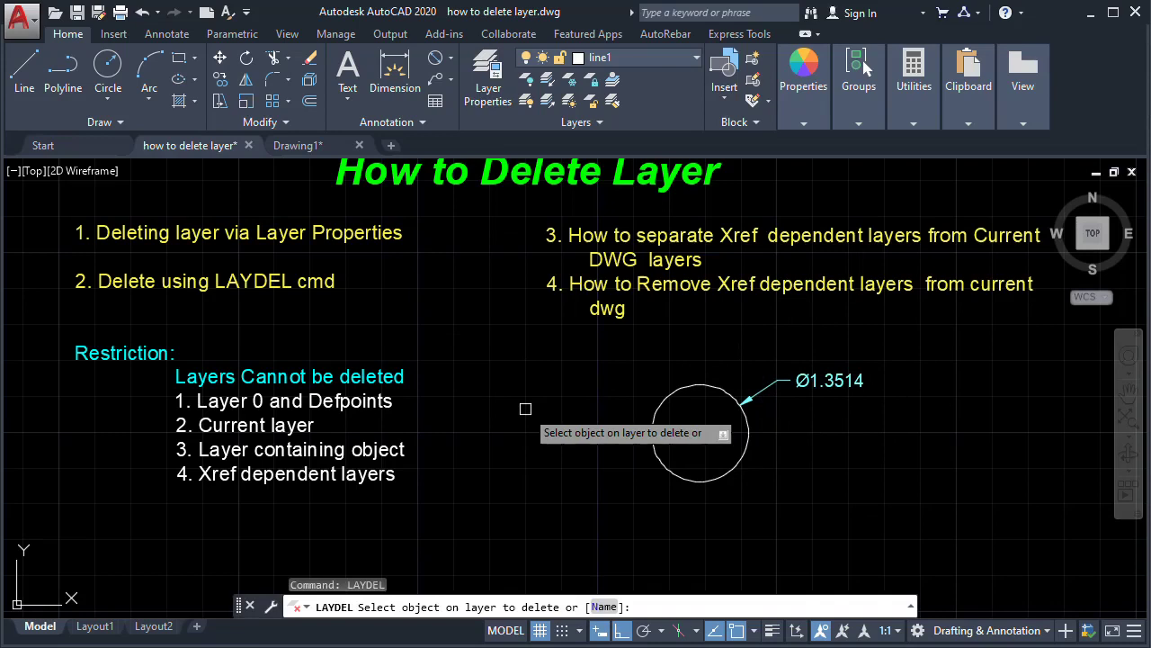
left_click(838, 384)
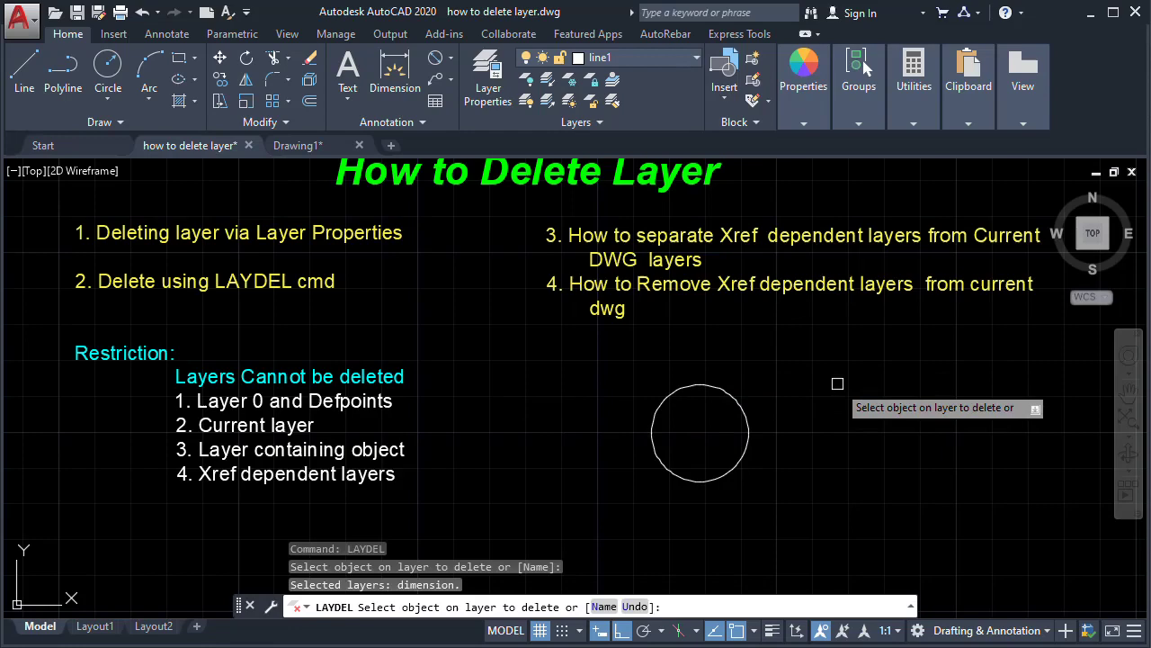
key("Return")
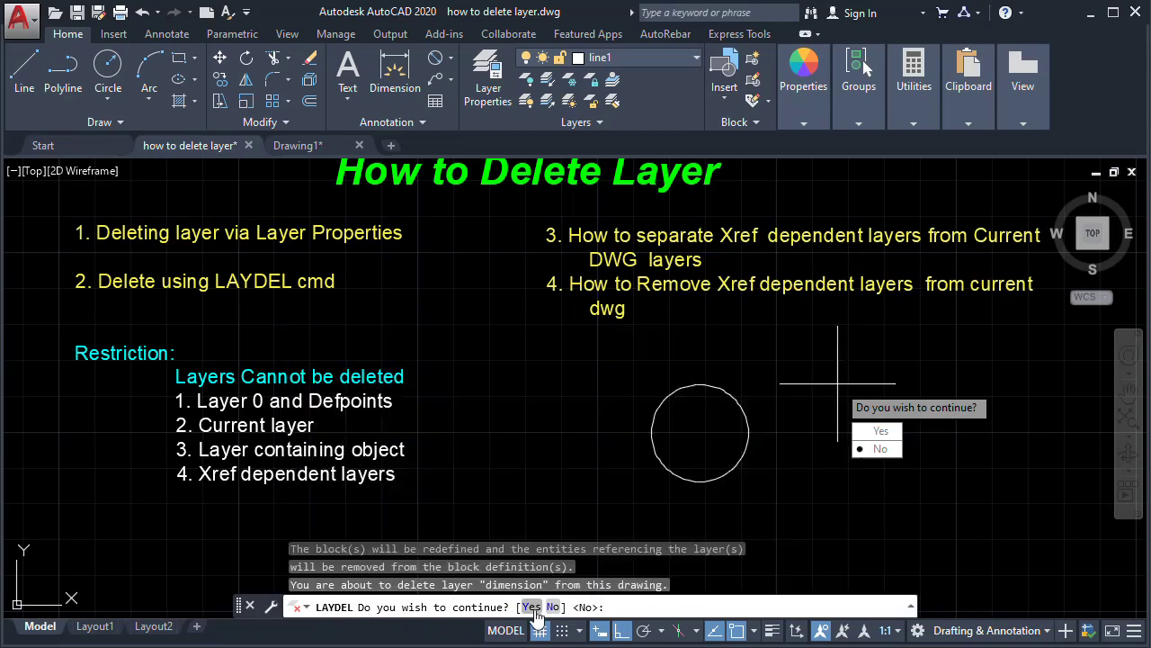
key("Down")
key("Return")
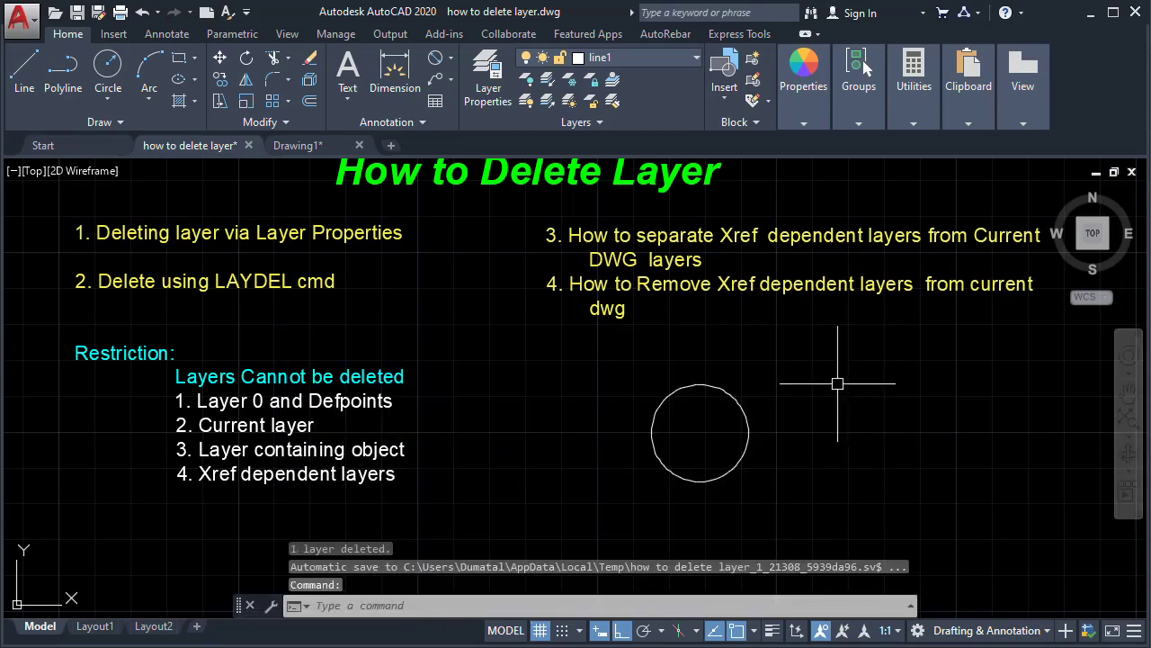
left_click(486, 90)
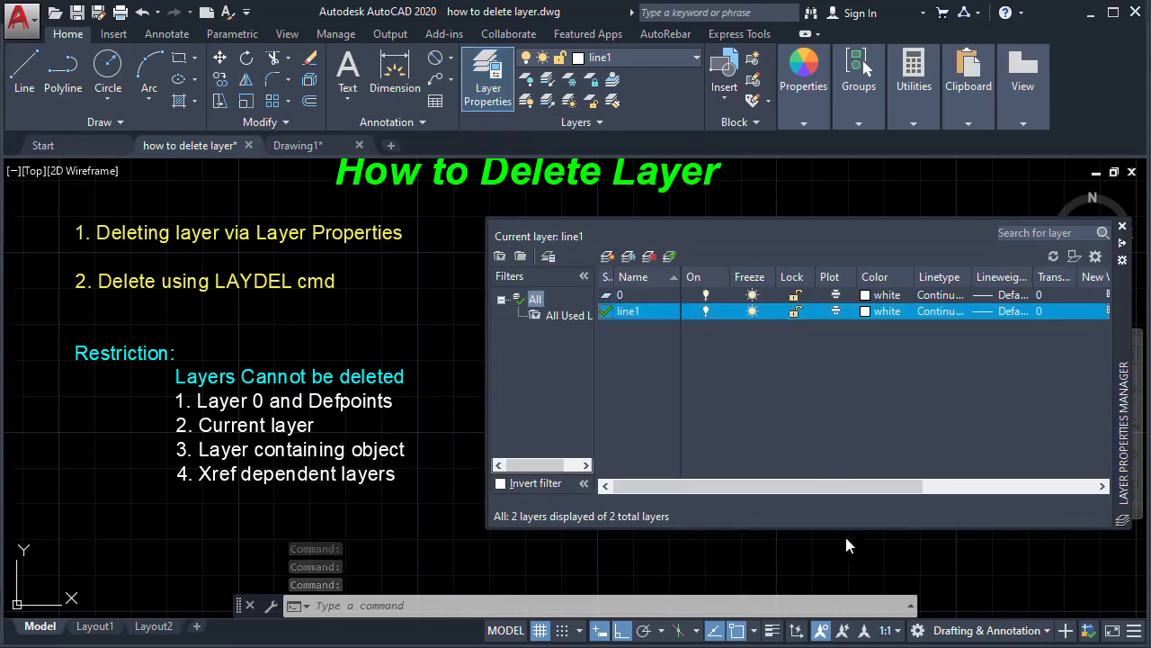
left_click(473, 66)
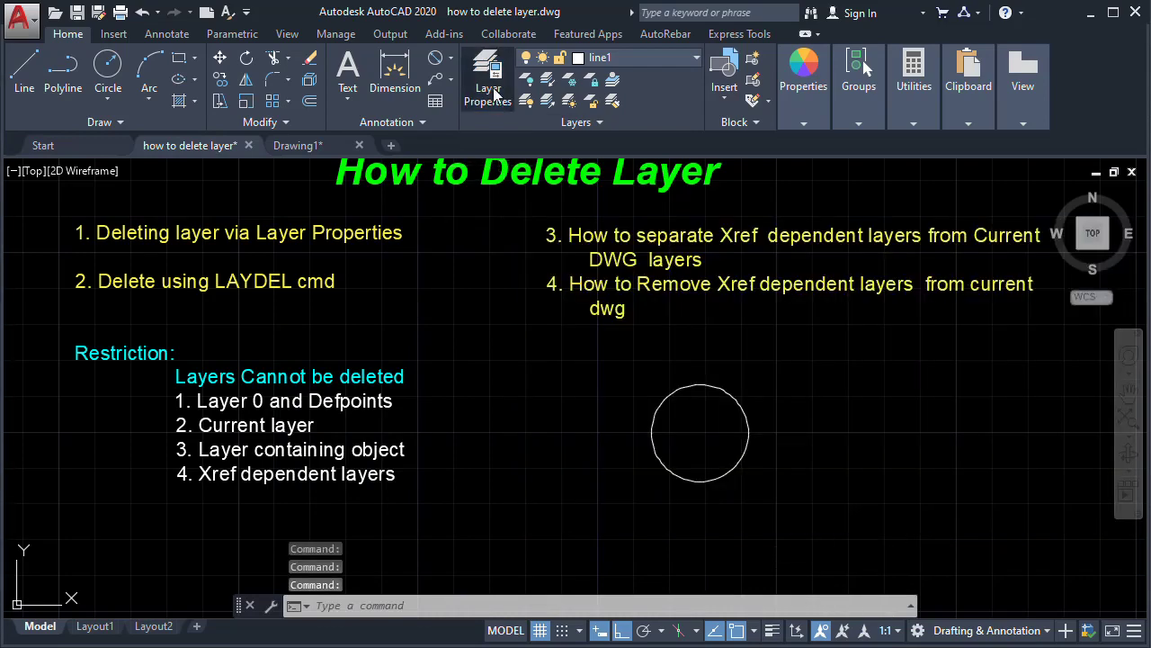
left_click(477, 72)
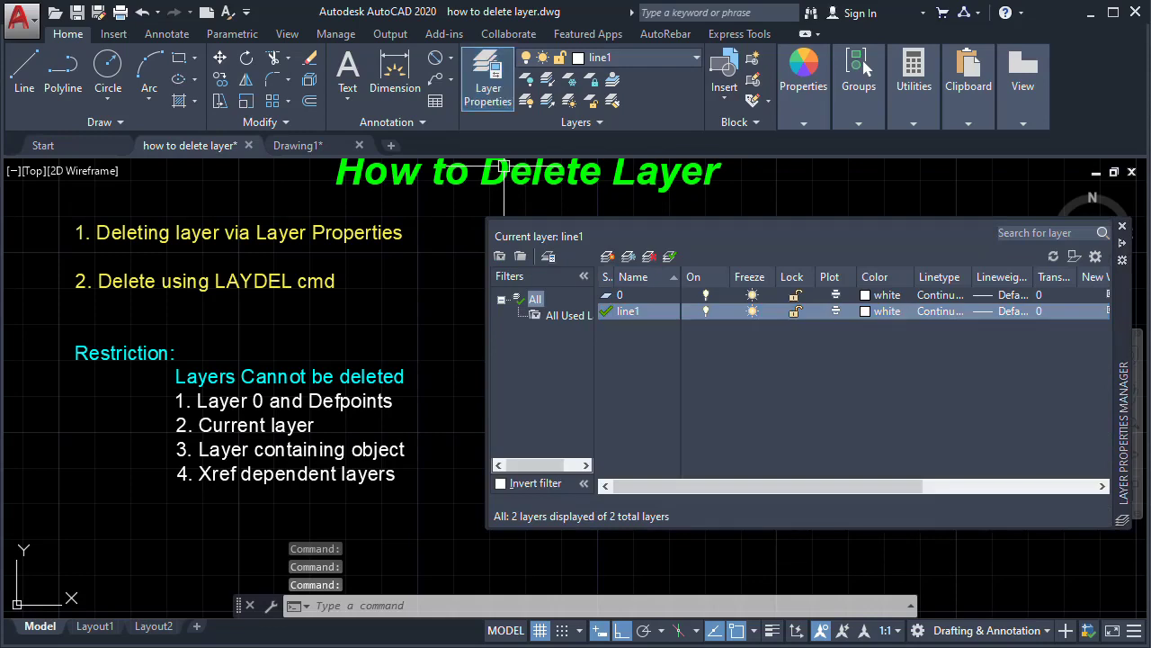
left_click(617, 308)
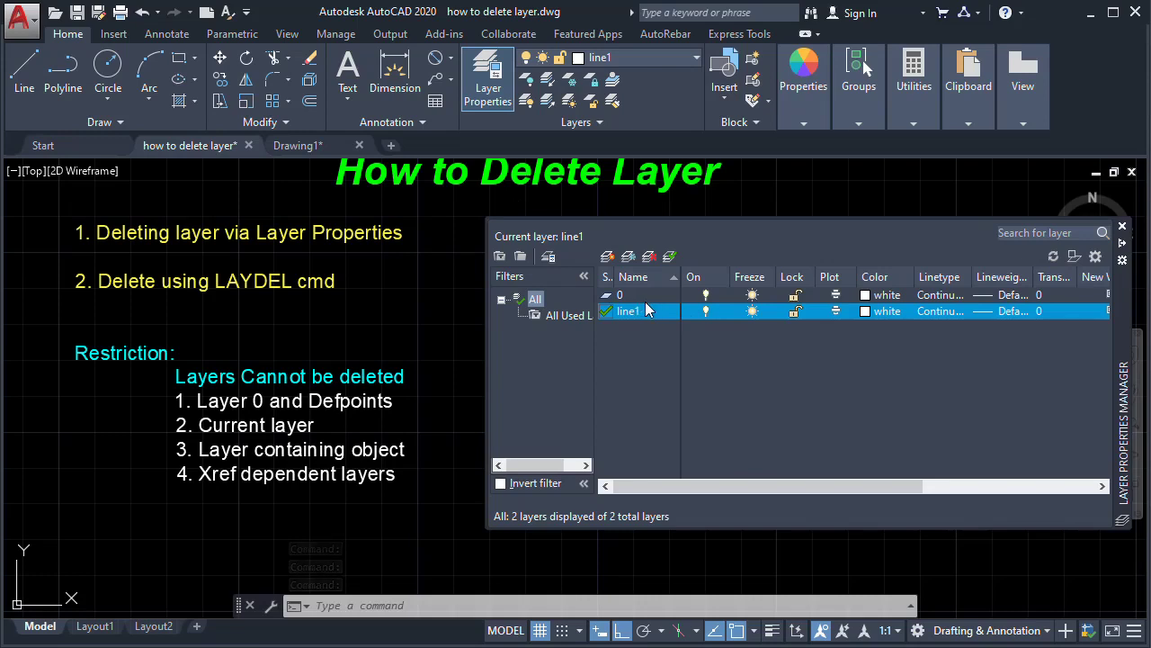
left_click(1122, 227)
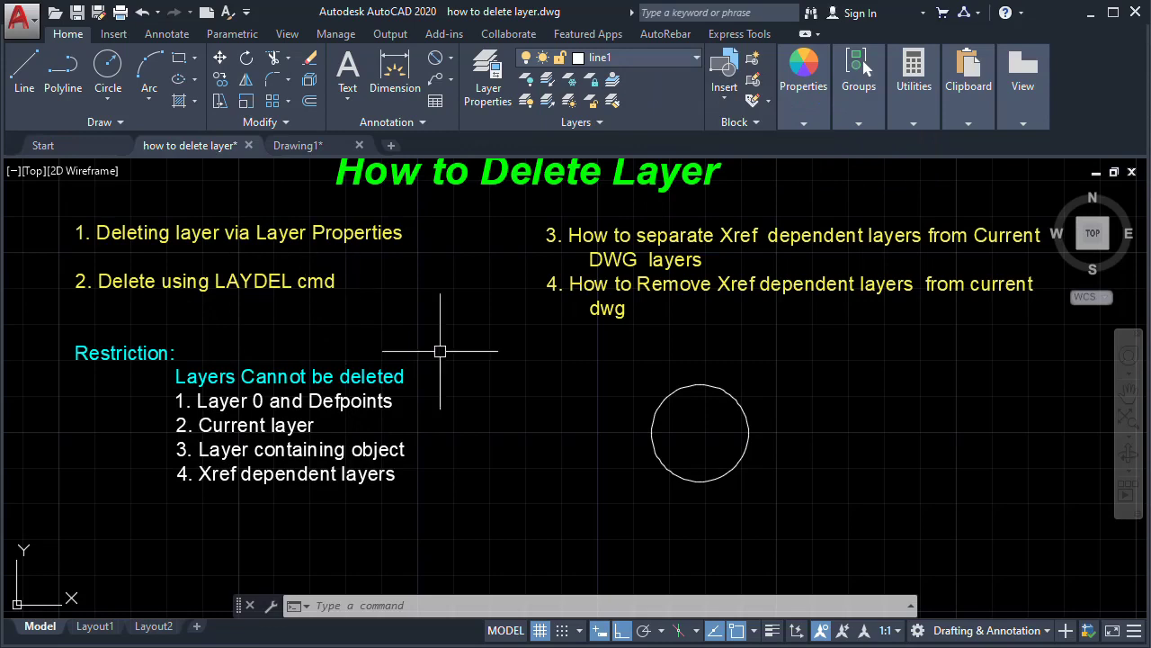
Step: Make layer 0 current, delete layer line1 by name with LAYDEL, and check the layer list in the Layer Properties Manager
left_click(640, 58)
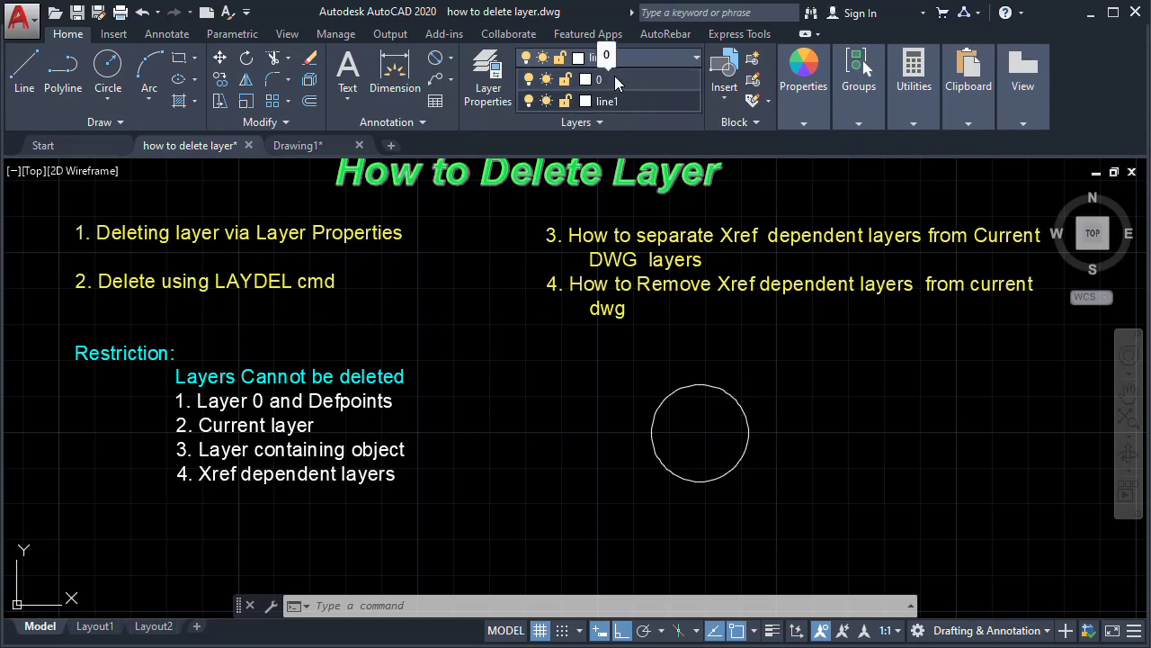
left_click(615, 80)
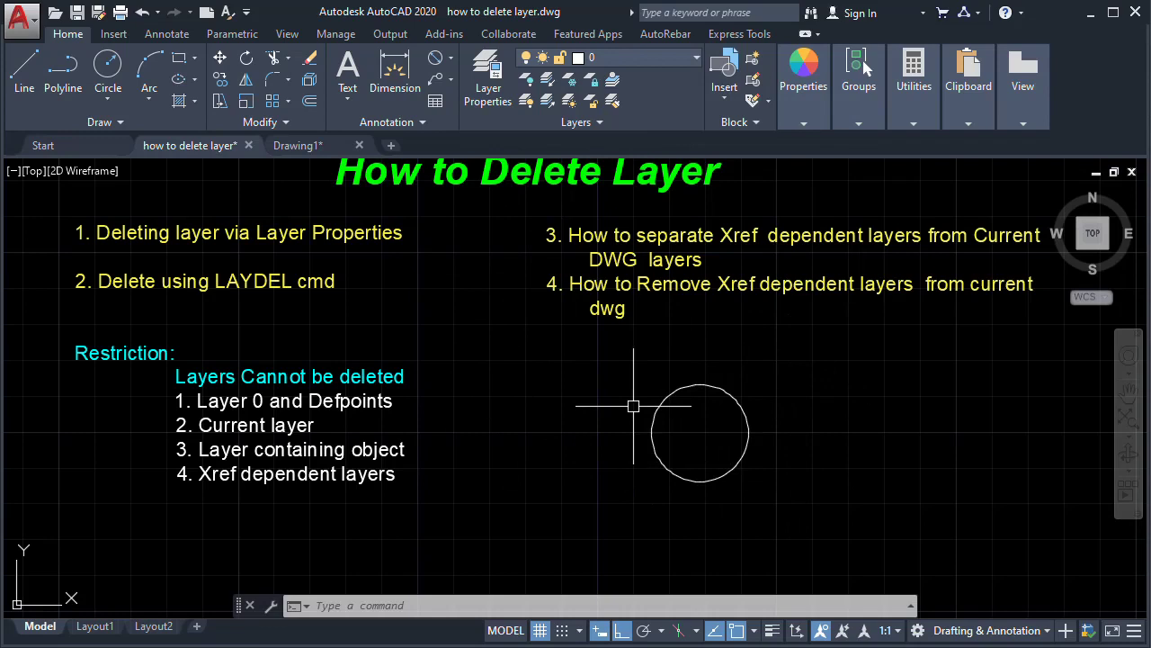
type("laydel")
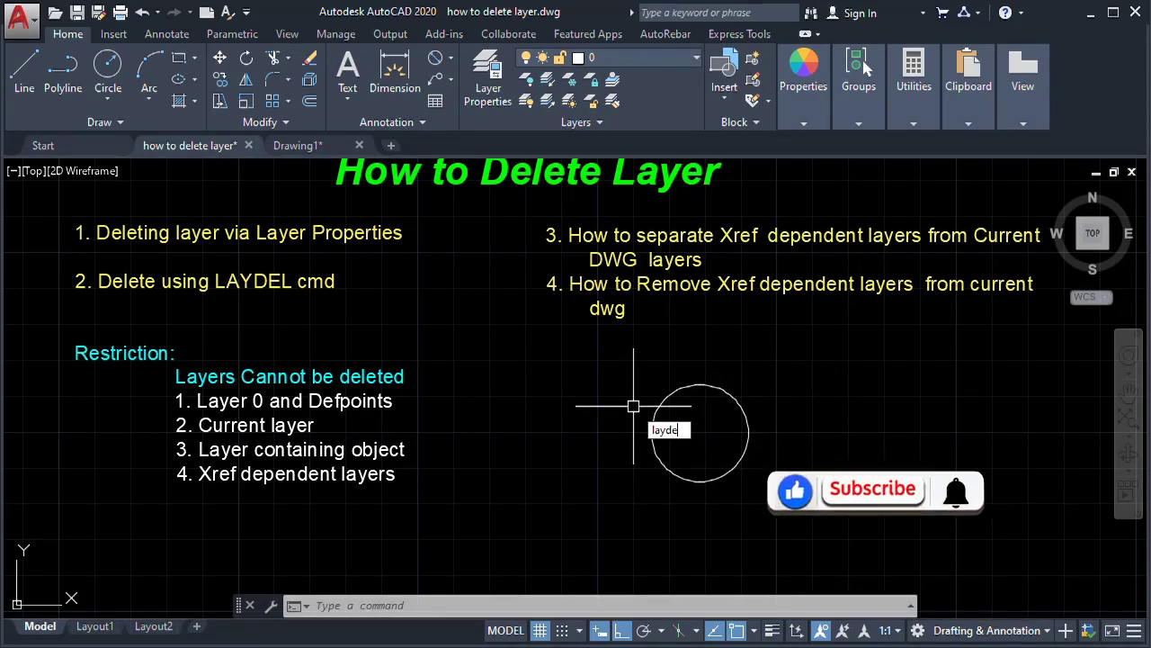
key("Return")
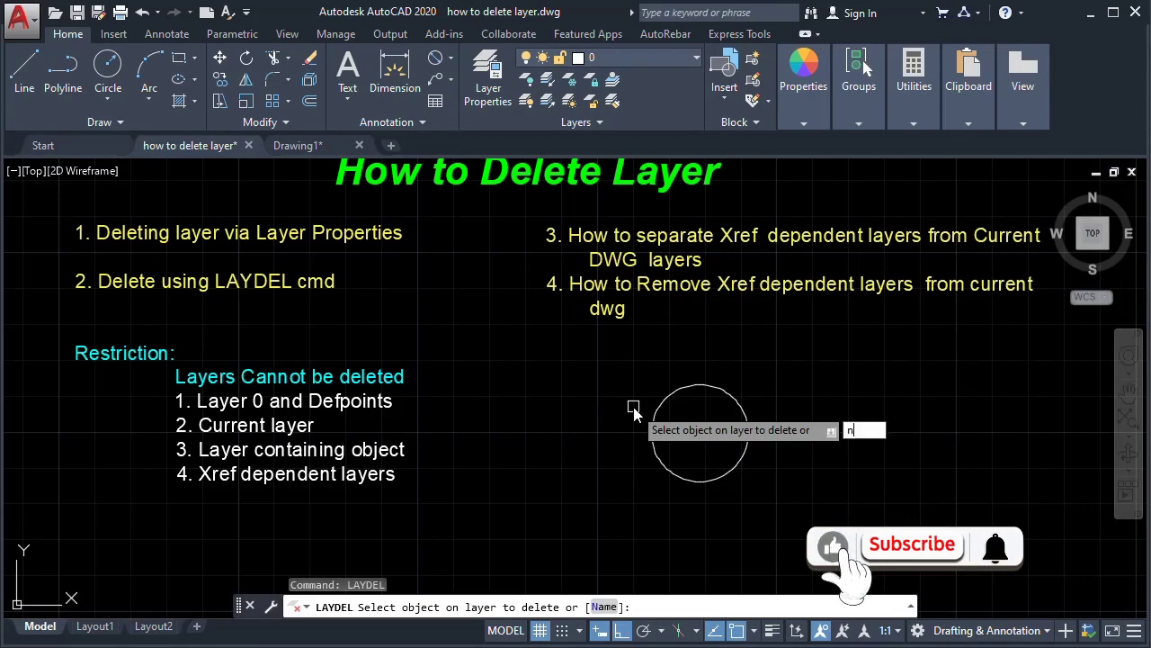
type("n")
key("Return")
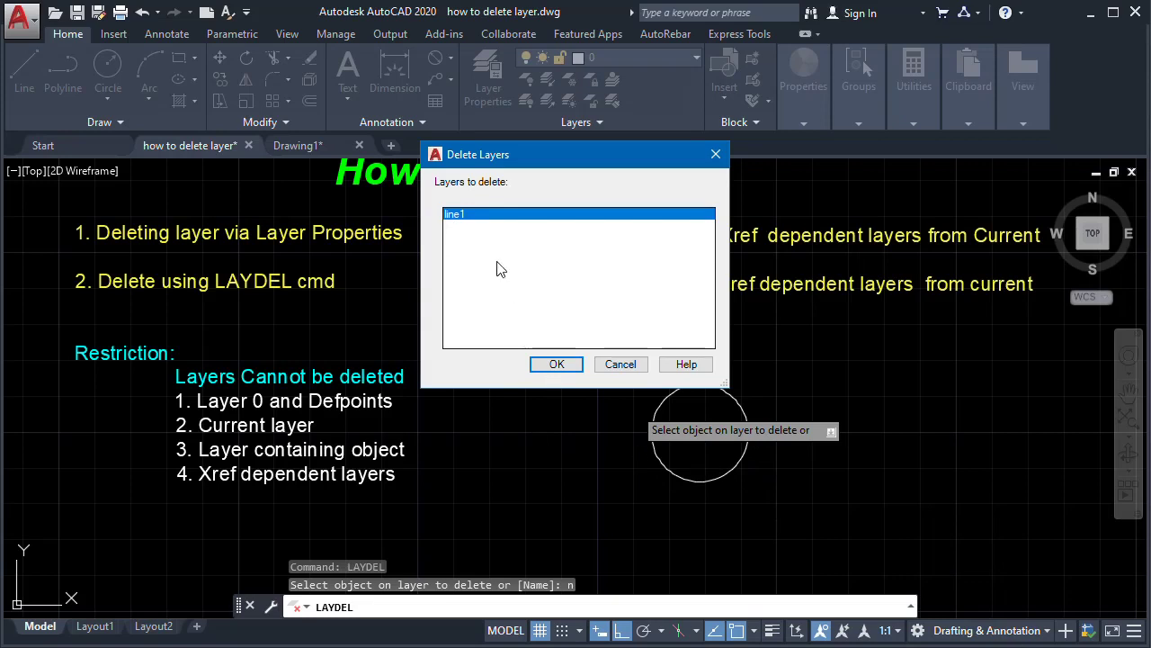
left_click(557, 366)
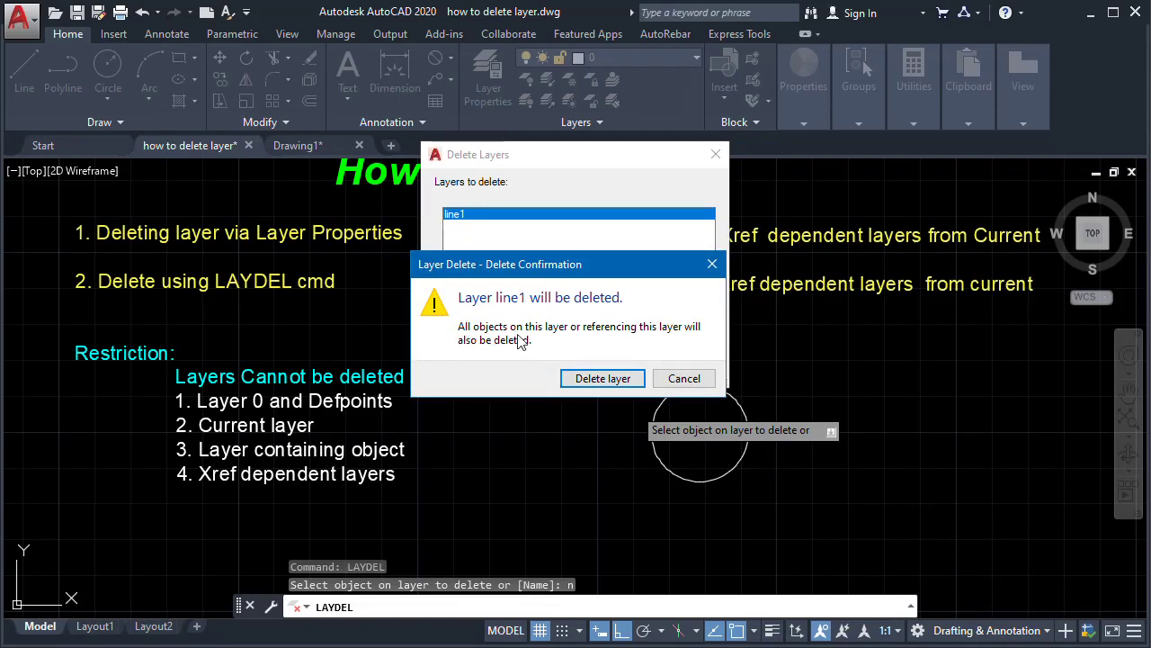
left_click(601, 379)
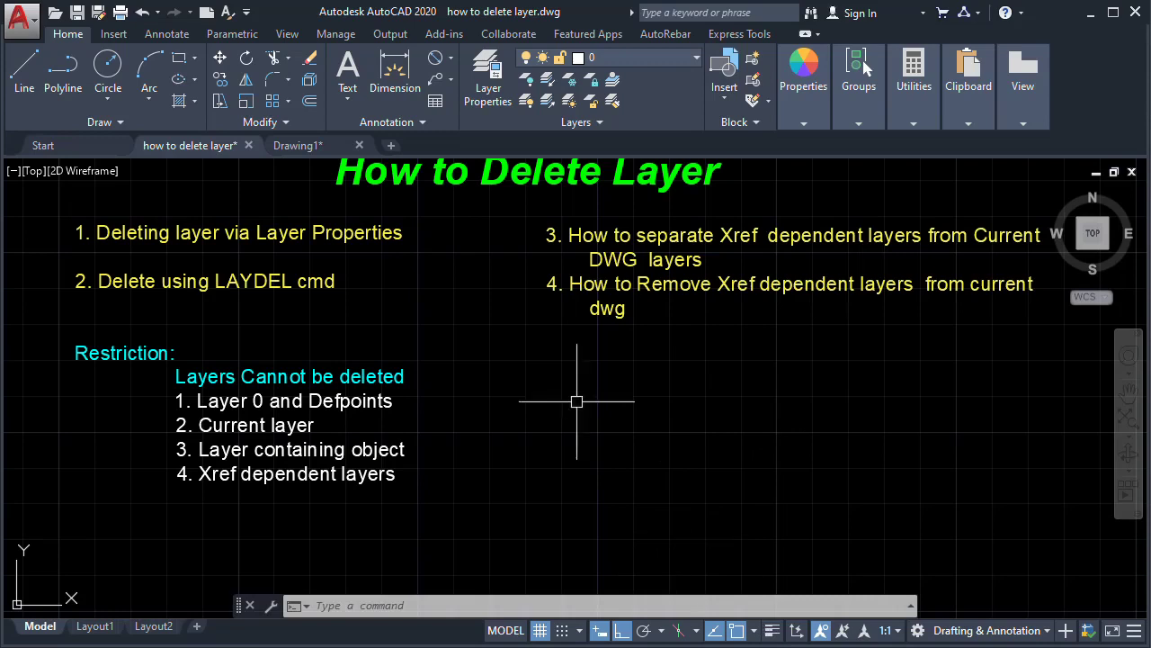
left_click(500, 97)
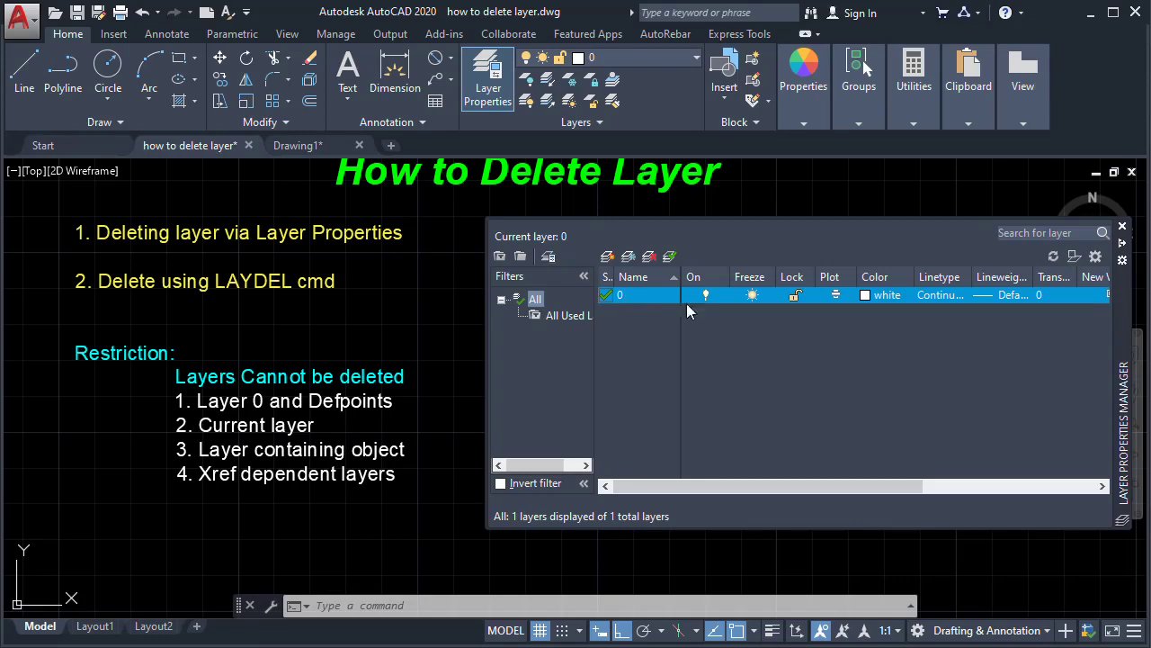
left_click(1122, 226)
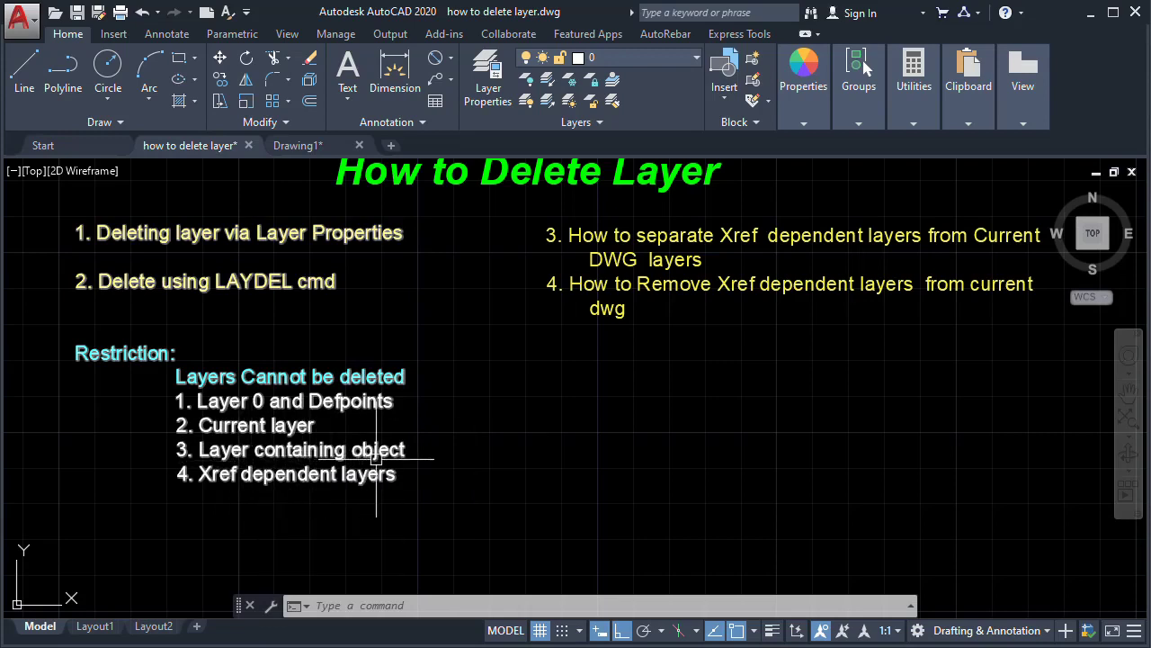
Step: Create two new layers named line1 and line2 in the Layer Properties Manager
middle_click_drag(442, 230, 448, 263)
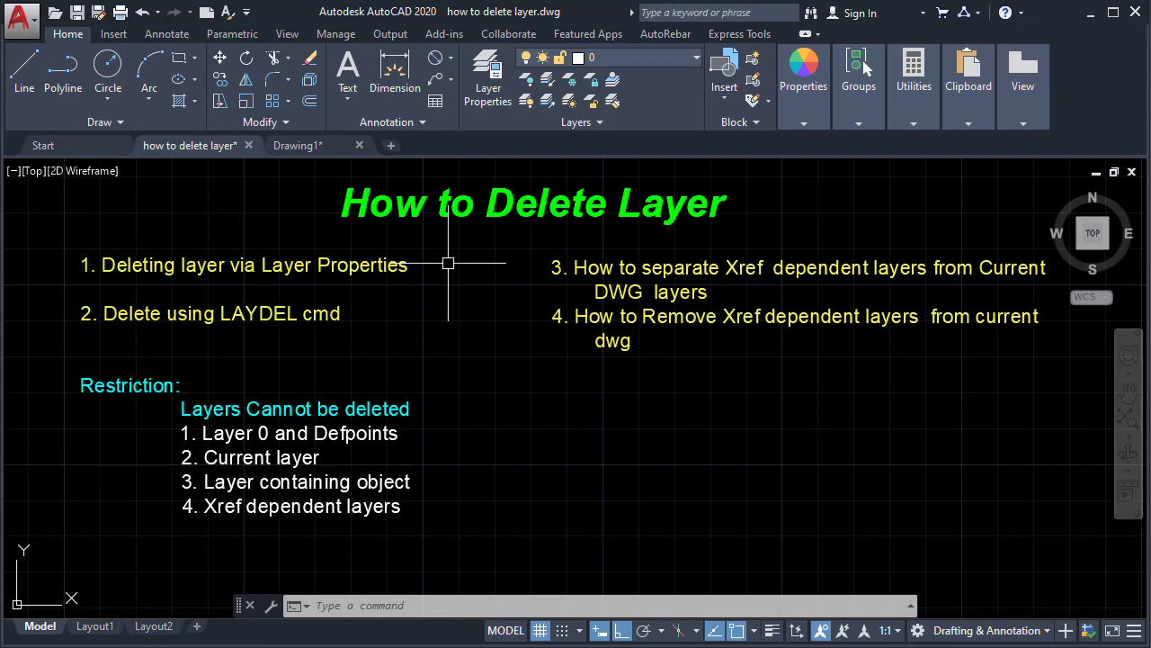
scroll(658, 504, "down", 1)
mouse_move(658, 503)
middle_mouse_down()
mouse_move(659, 486)
mouse_move(602, 478)
middle_mouse_up()
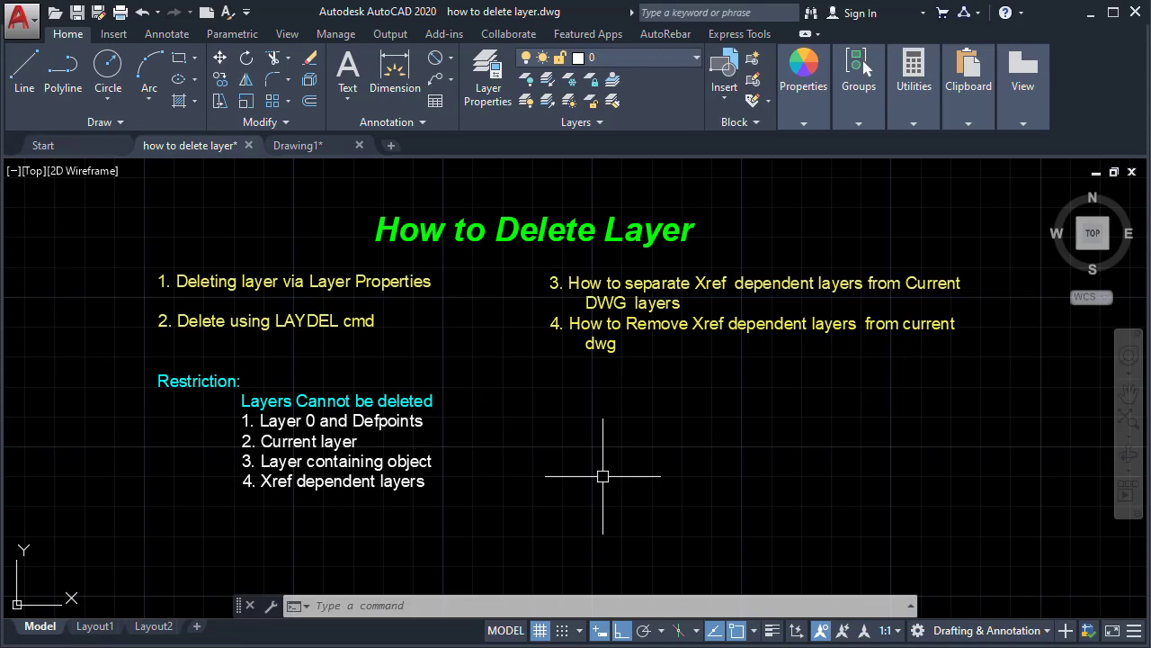
left_click(487, 90)
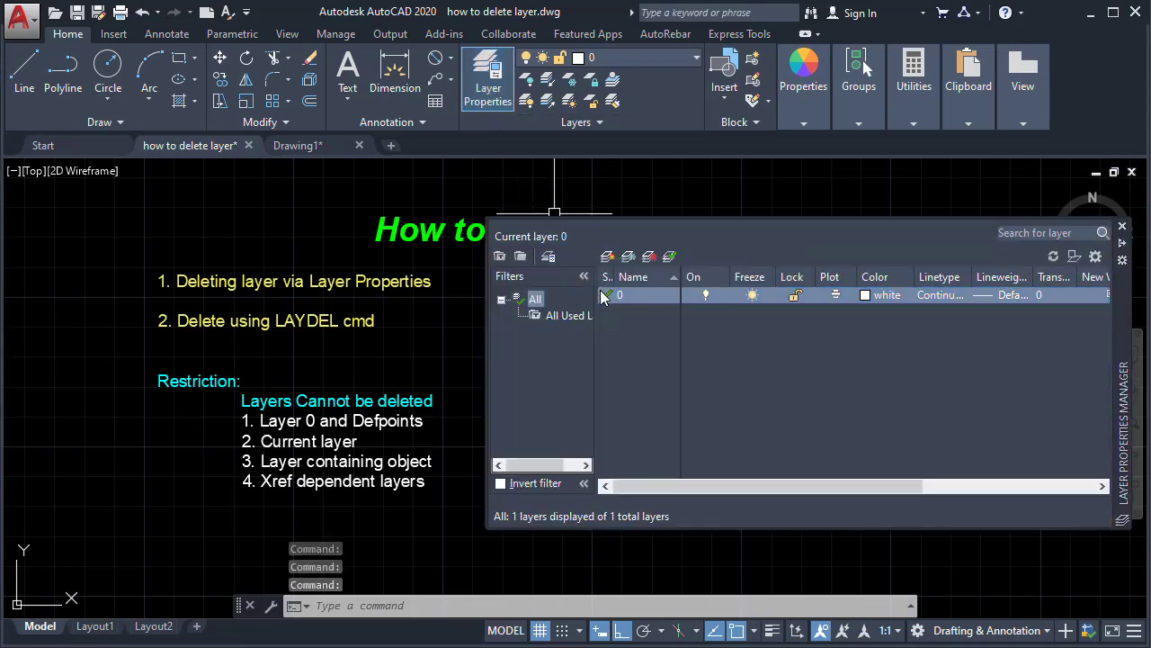
key("alt+n")
type("line1")
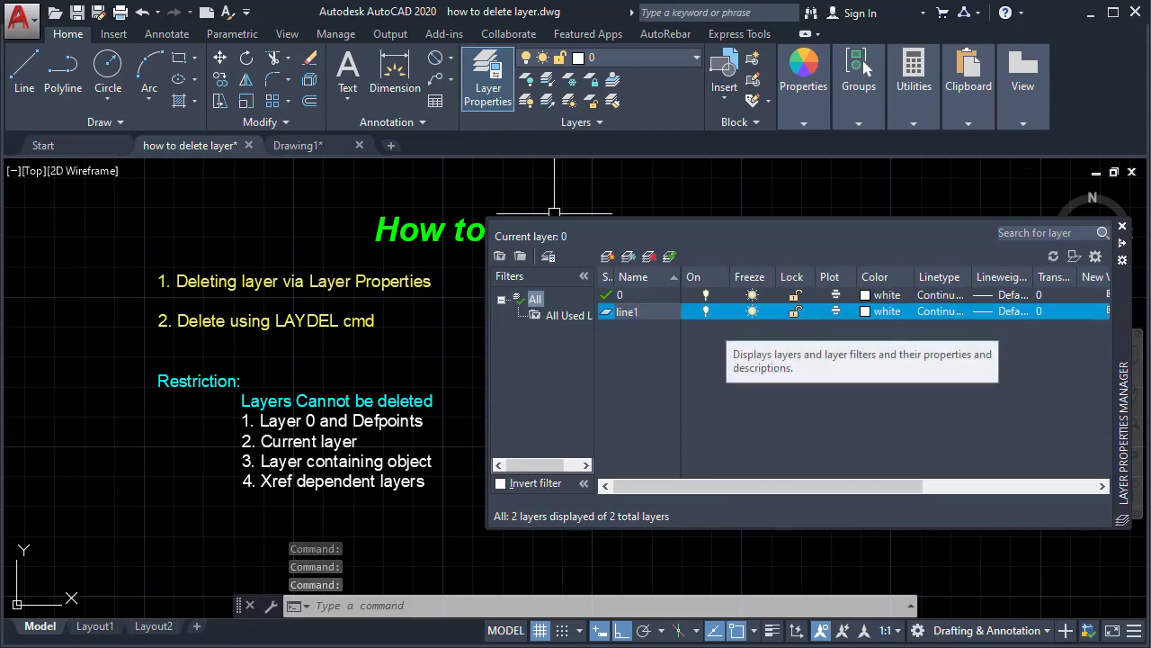
key("Return")
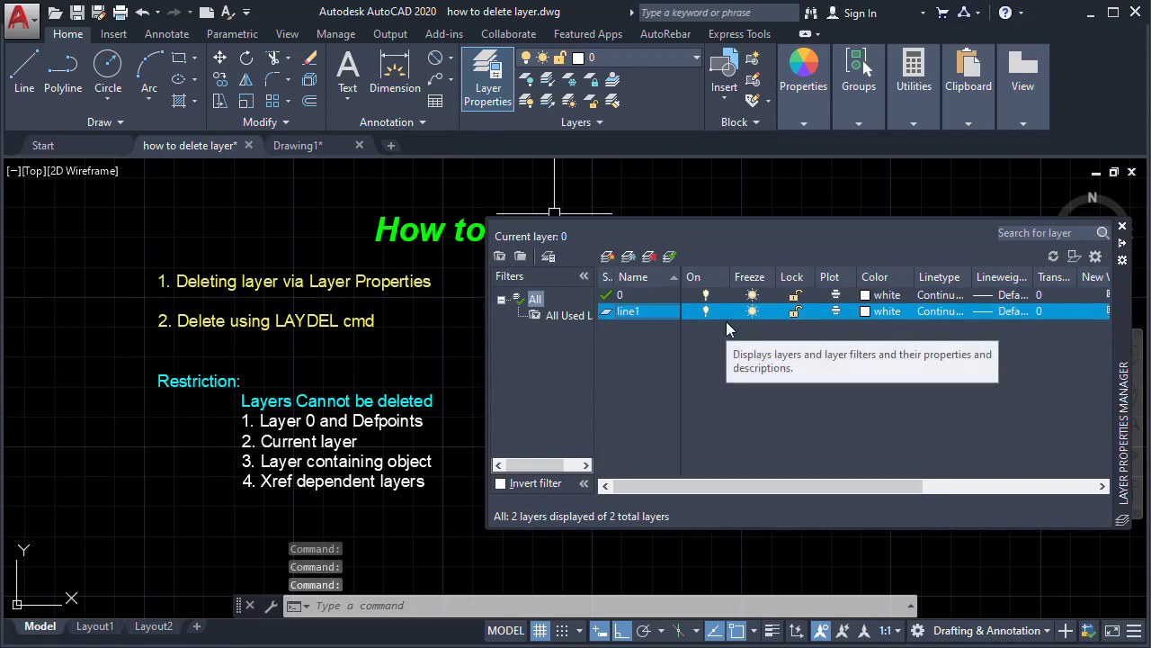
key("alt+n")
type("line2")
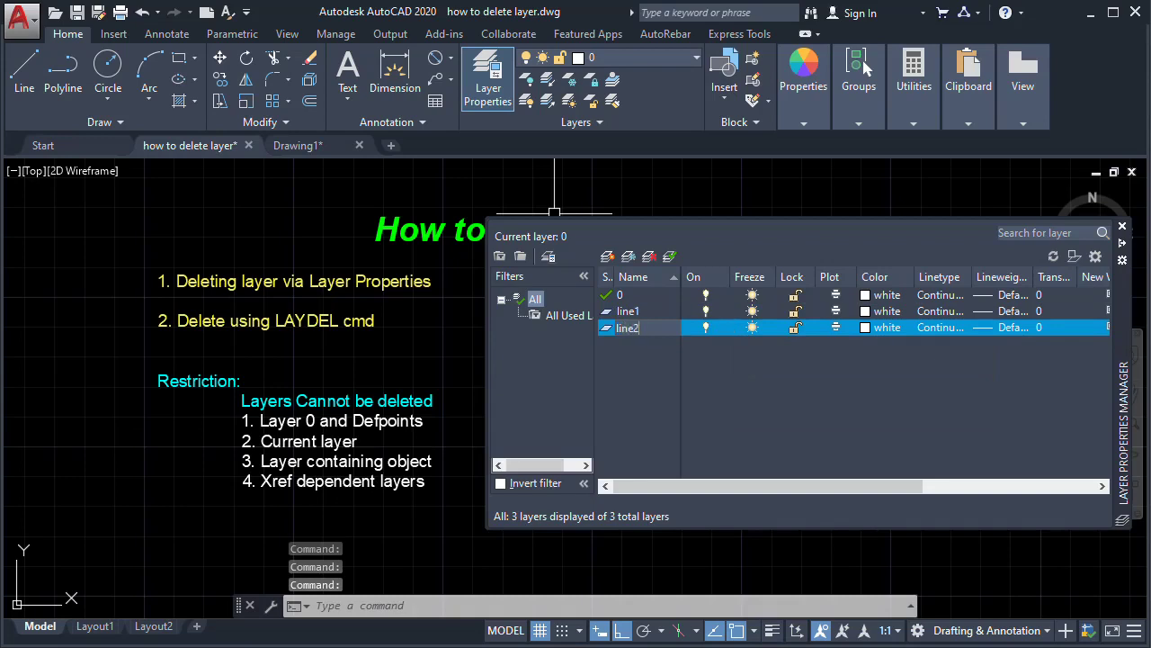
key("Return")
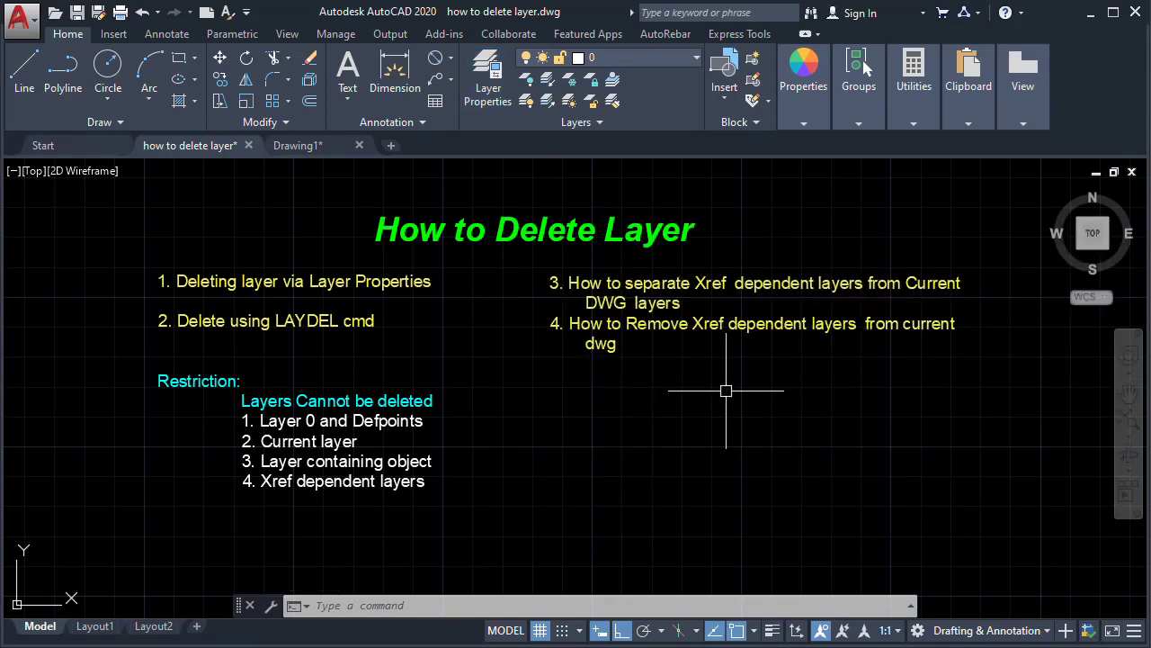
Step: Choose the floor plan drawing from the Desktop and attach it as an external reference
left_click(113, 34)
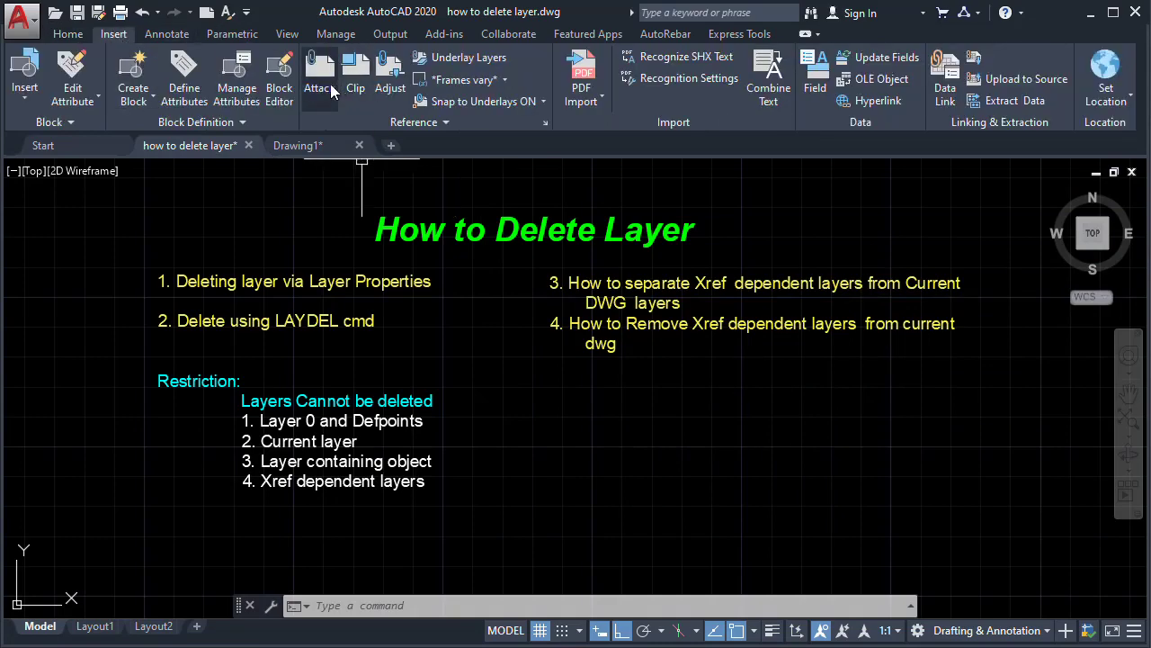
left_click(327, 83)
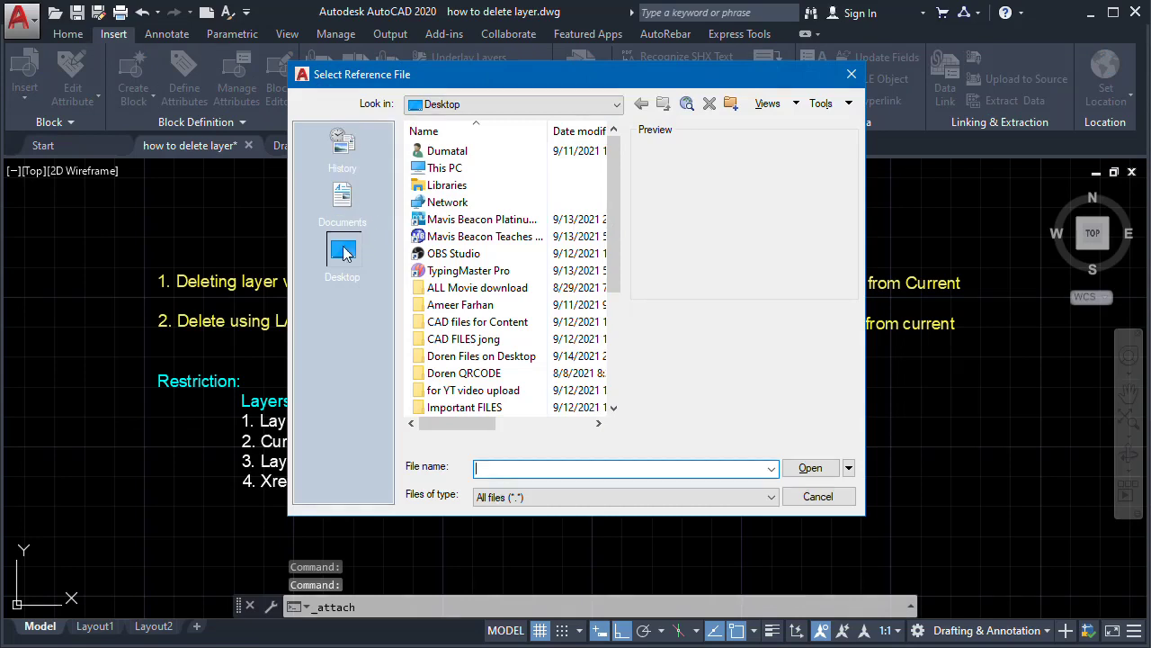
left_click_drag(611, 201, 620, 313)
left_click(450, 356)
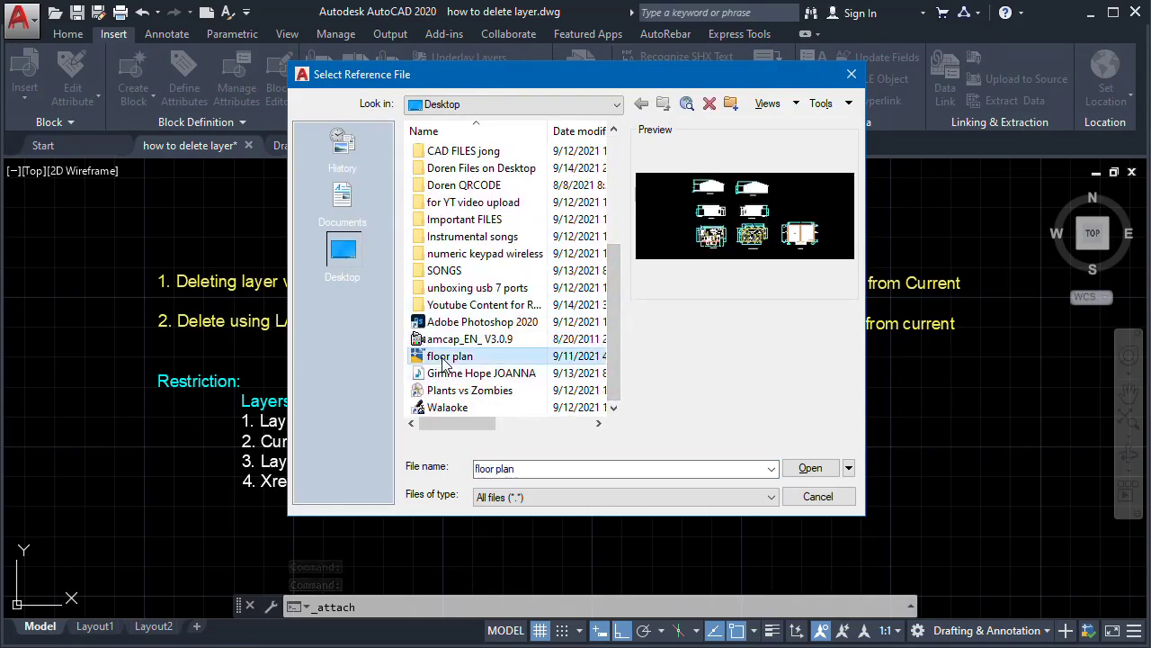
left_click(809, 468)
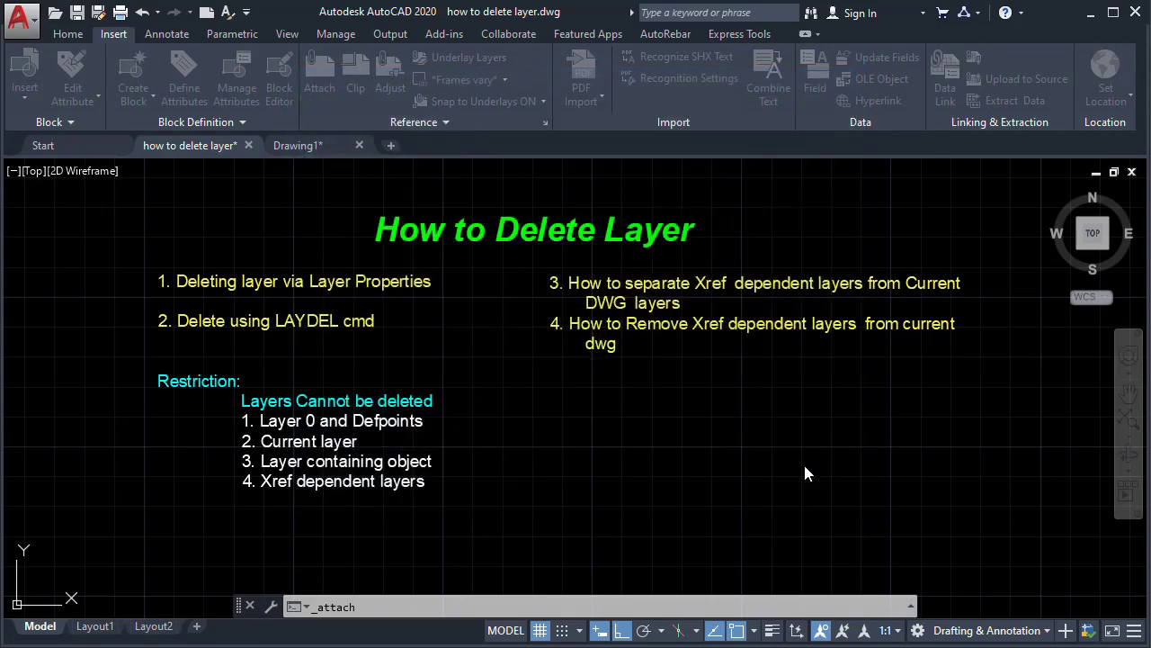
left_click(640, 505)
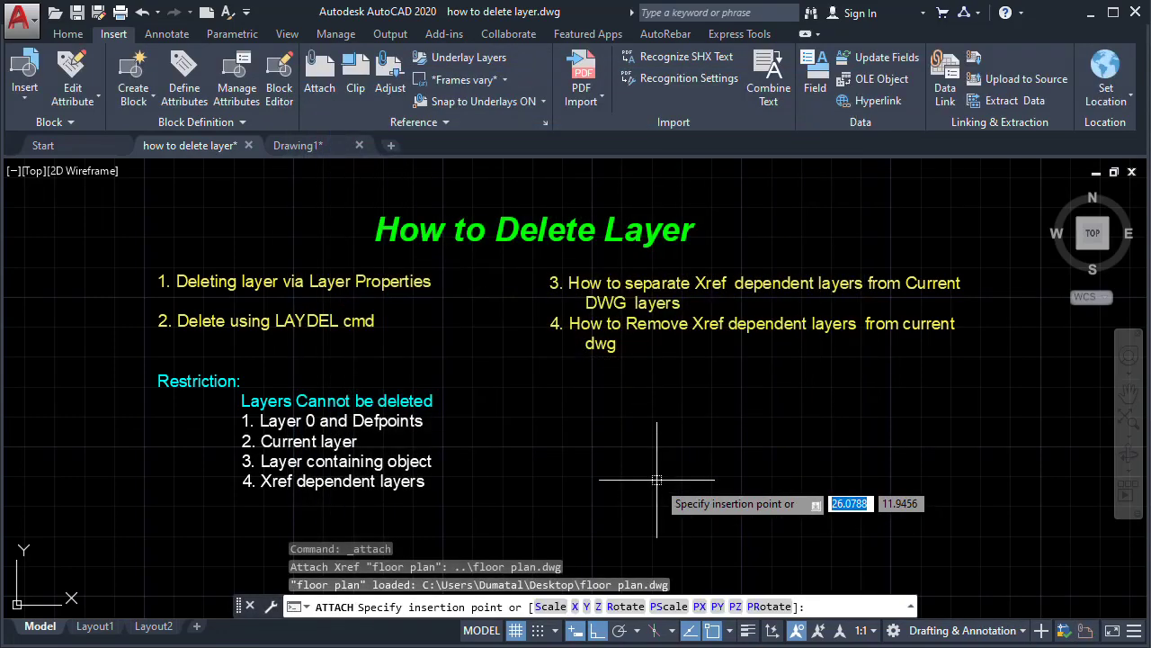
Step: Set the floor plan Xref's scale factor to .01 and insert it at a point below the notes with the default rotation of 0
type("s")
key("Return")
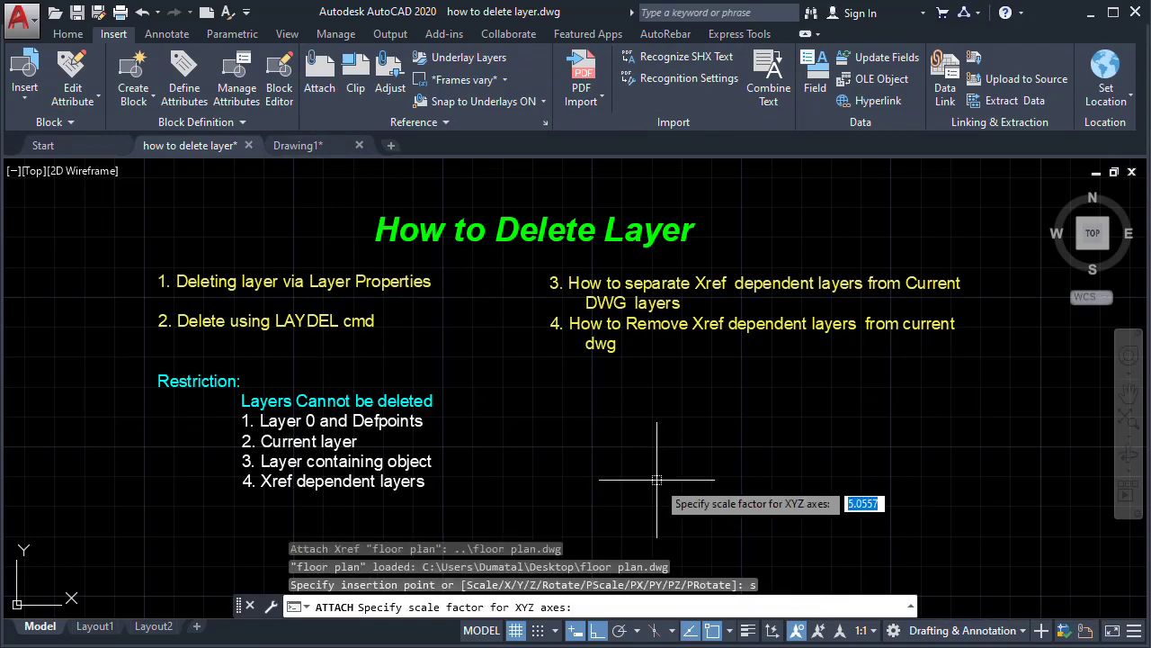
type(".01")
key("Return")
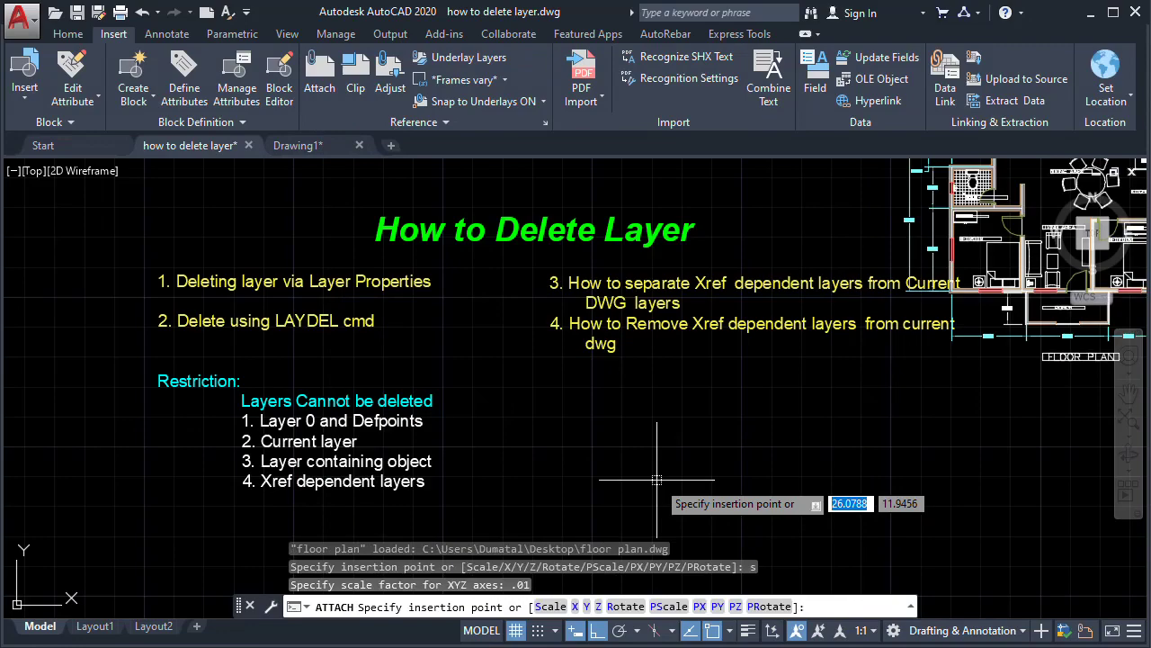
scroll(612, 476, "down", 2)
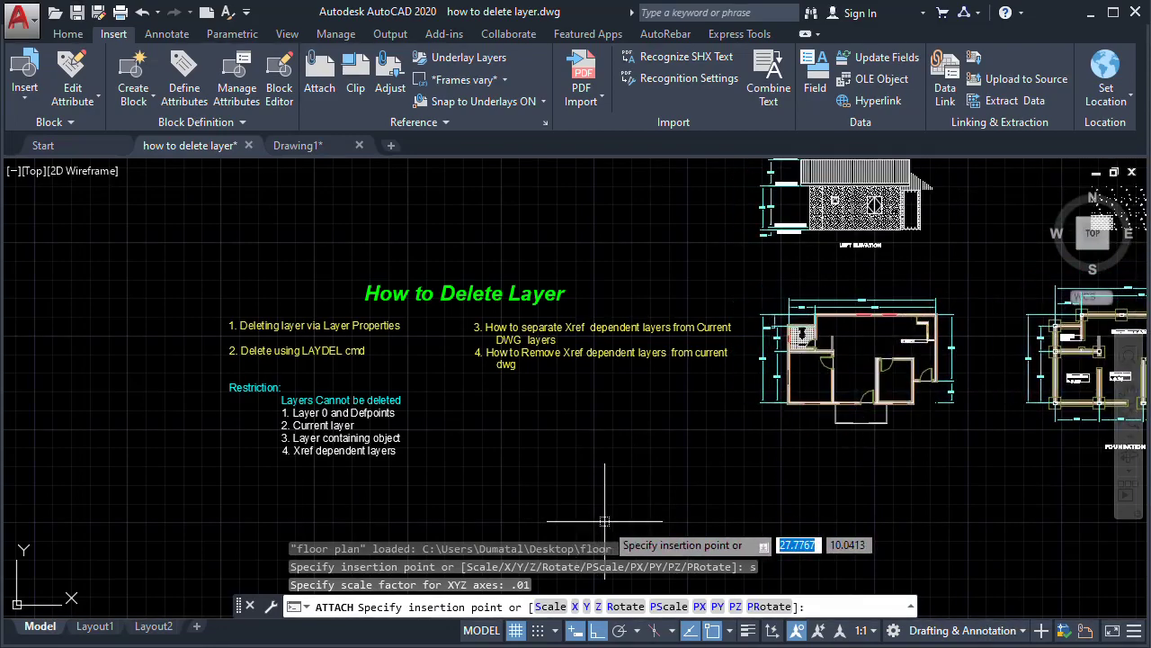
left_click(604, 520)
key("Return")
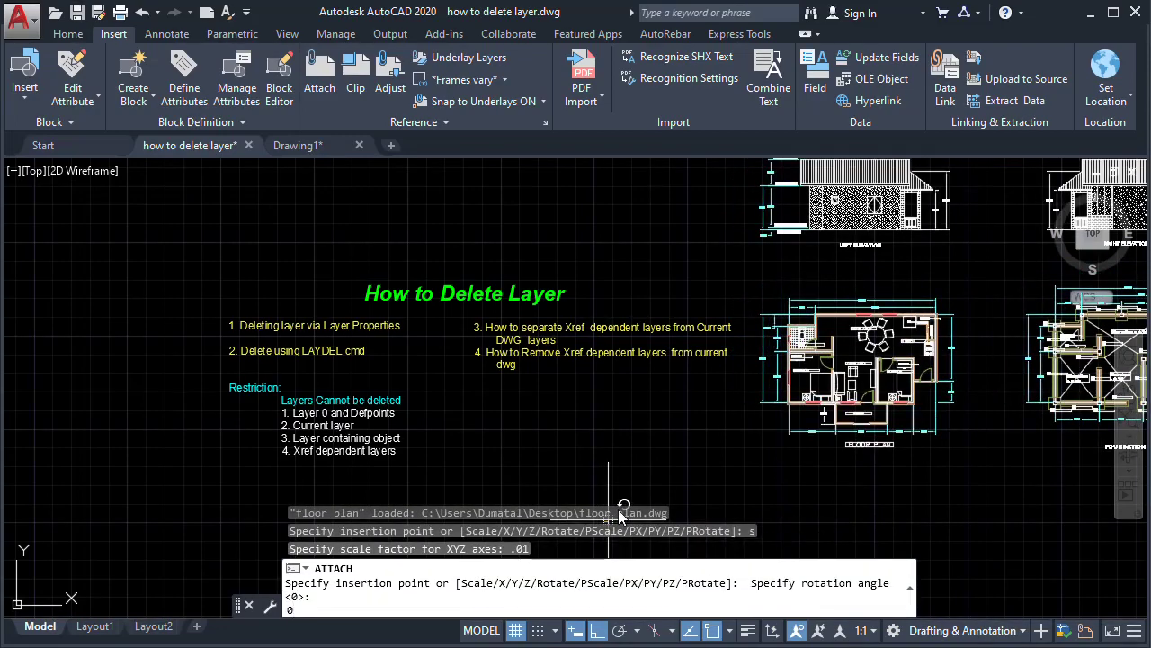
mouse_move(656, 438)
middle_mouse_down()
mouse_move(610, 469)
mouse_move(661, 479)
middle_mouse_up()
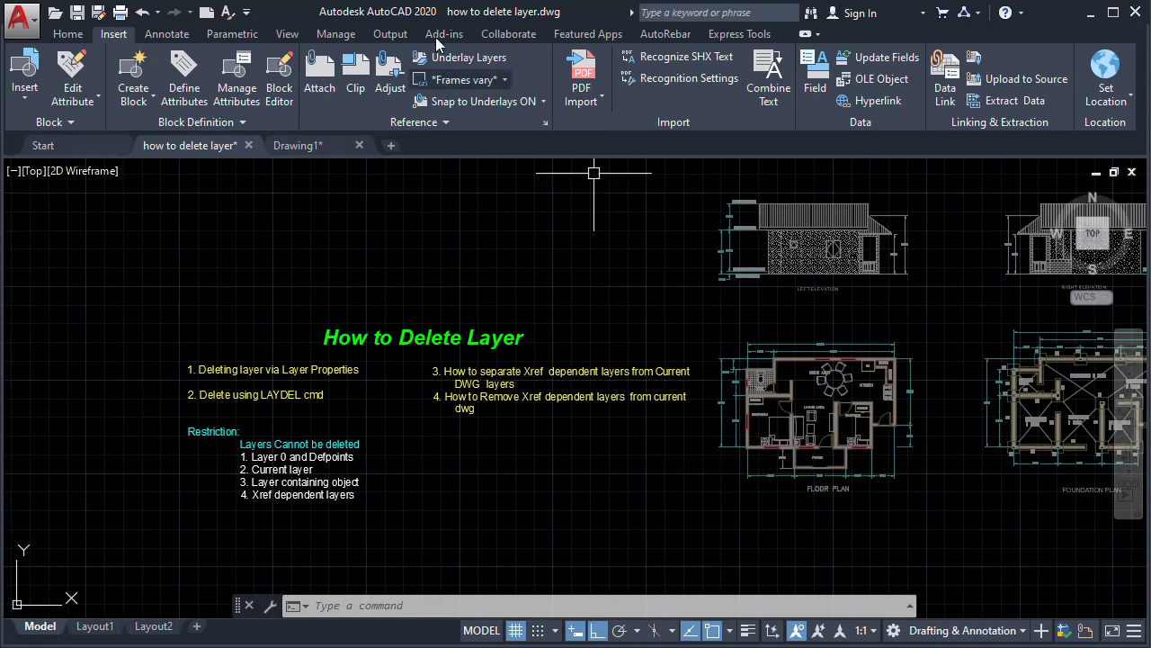
Step: Review the full layer list in the Layer Properties Manager, including the floor plan layers, and select the All non-Xref filter
left_click(66, 34)
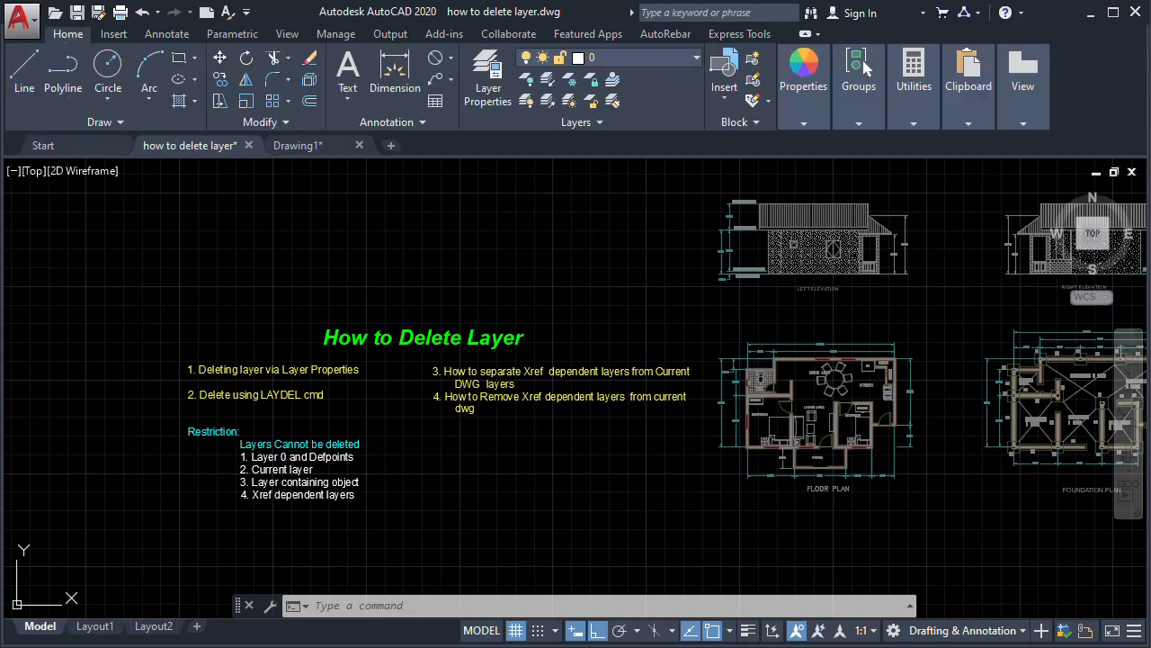
left_click(487, 76)
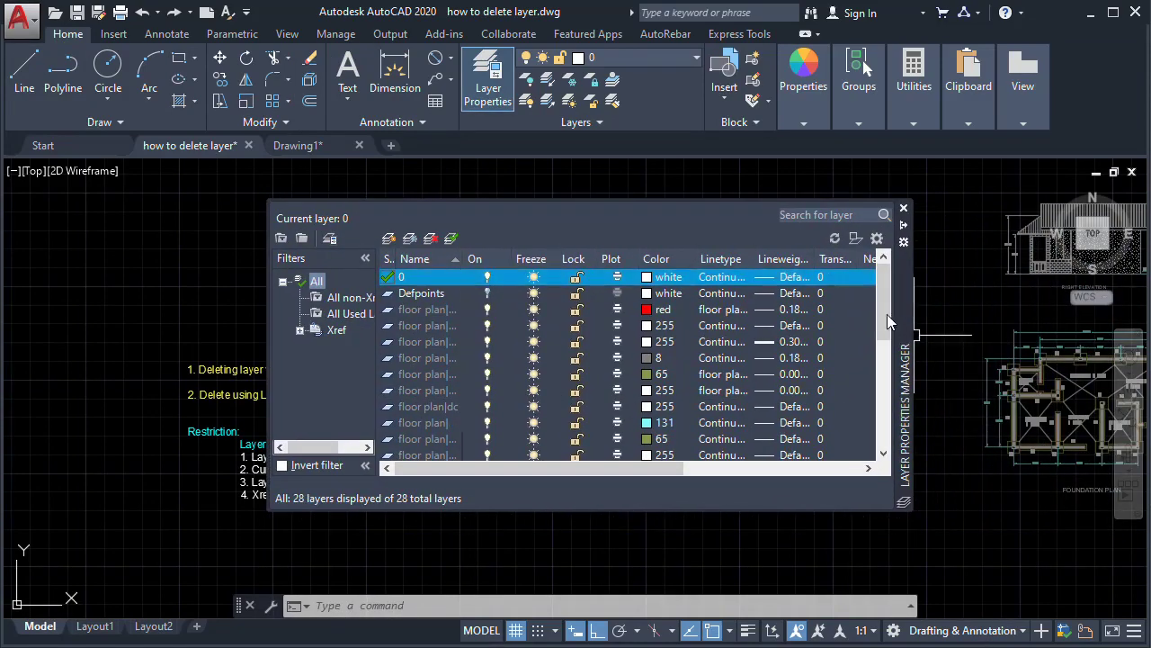
left_click_drag(887, 314, 881, 394)
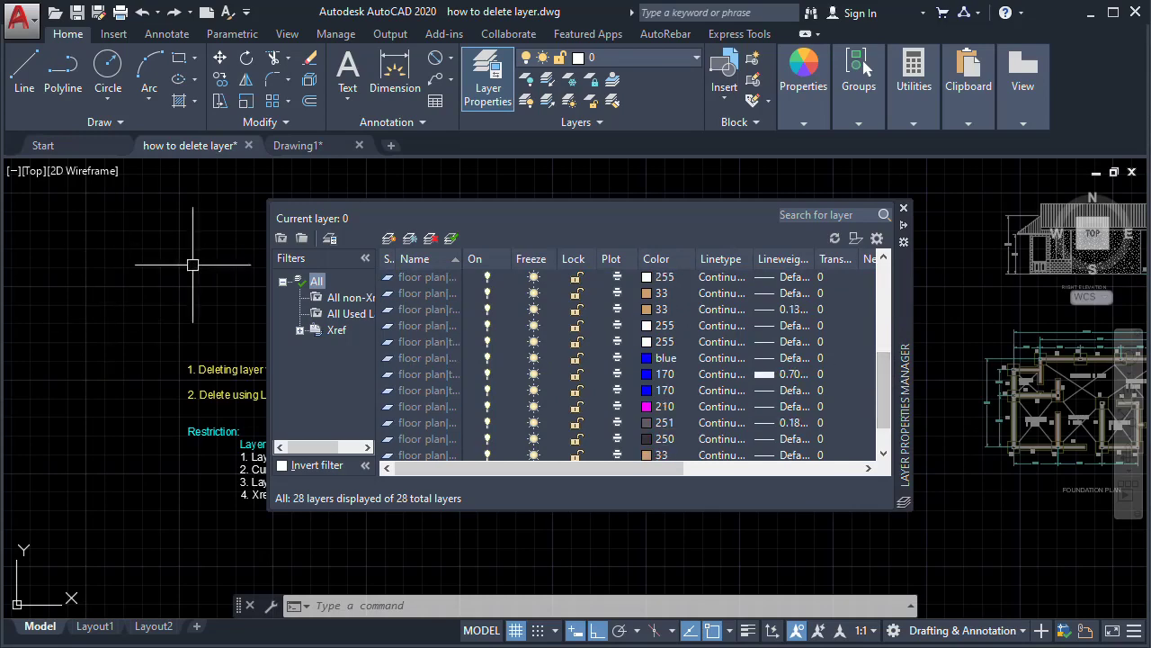
left_click(488, 97)
left_click(486, 67)
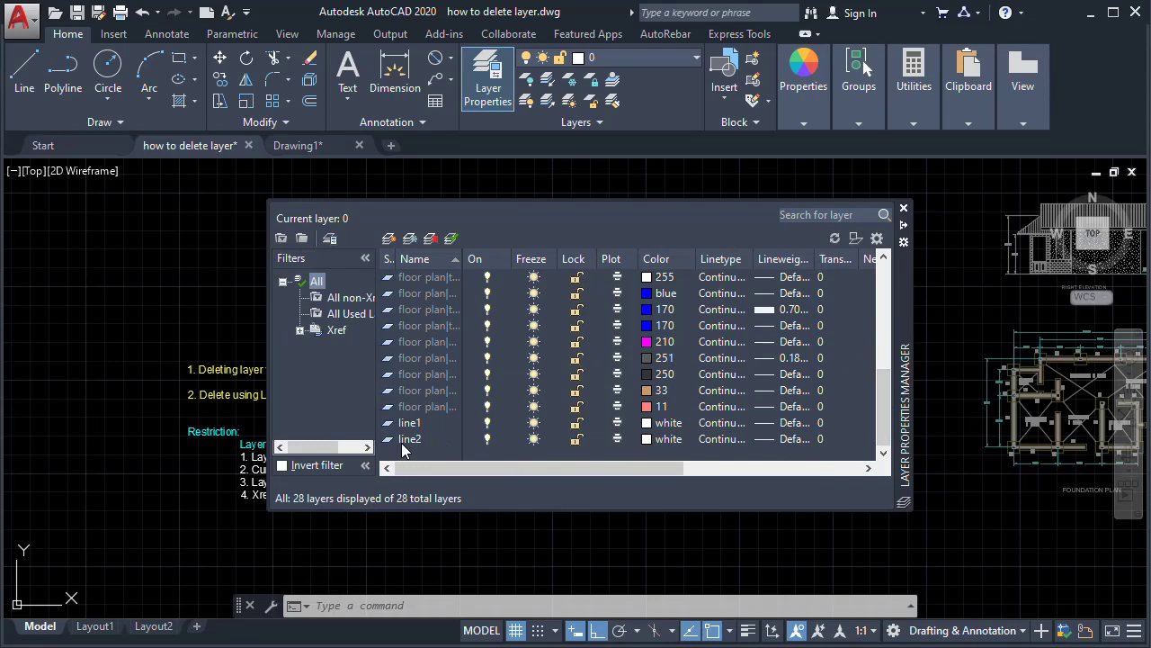
left_click(327, 298)
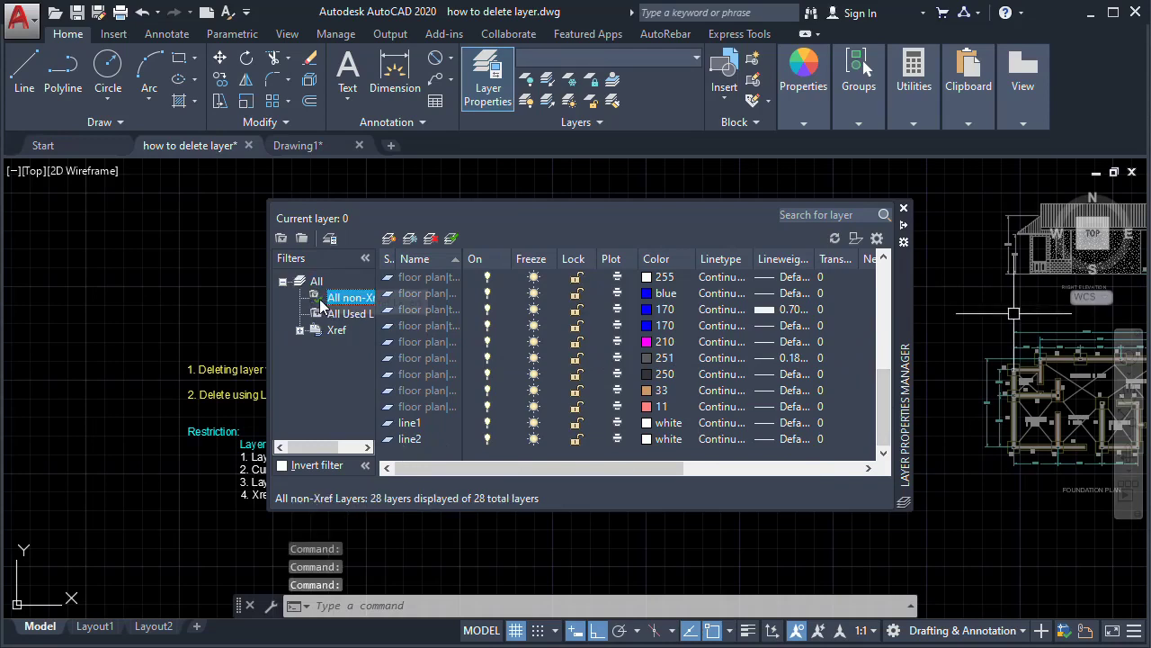
Step: Create a layer property filter with the name pattern ~*|* to separate the current drawing's layers from the Xref-dependent ones
left_click(291, 260)
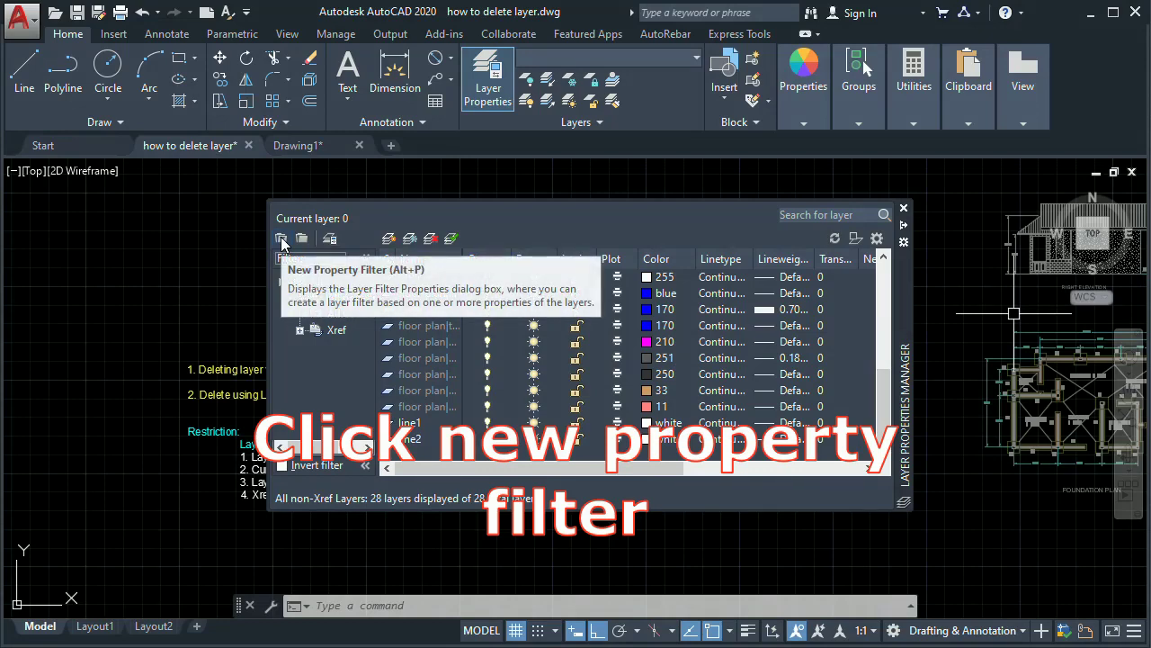
left_click(281, 239)
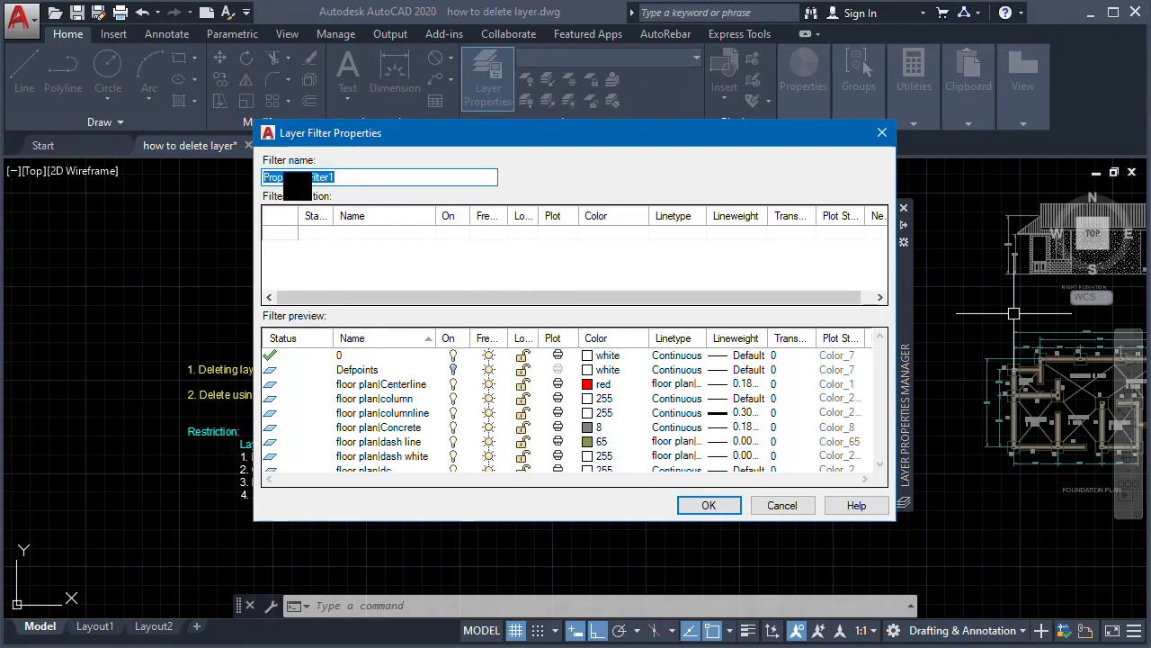
left_click(285, 236)
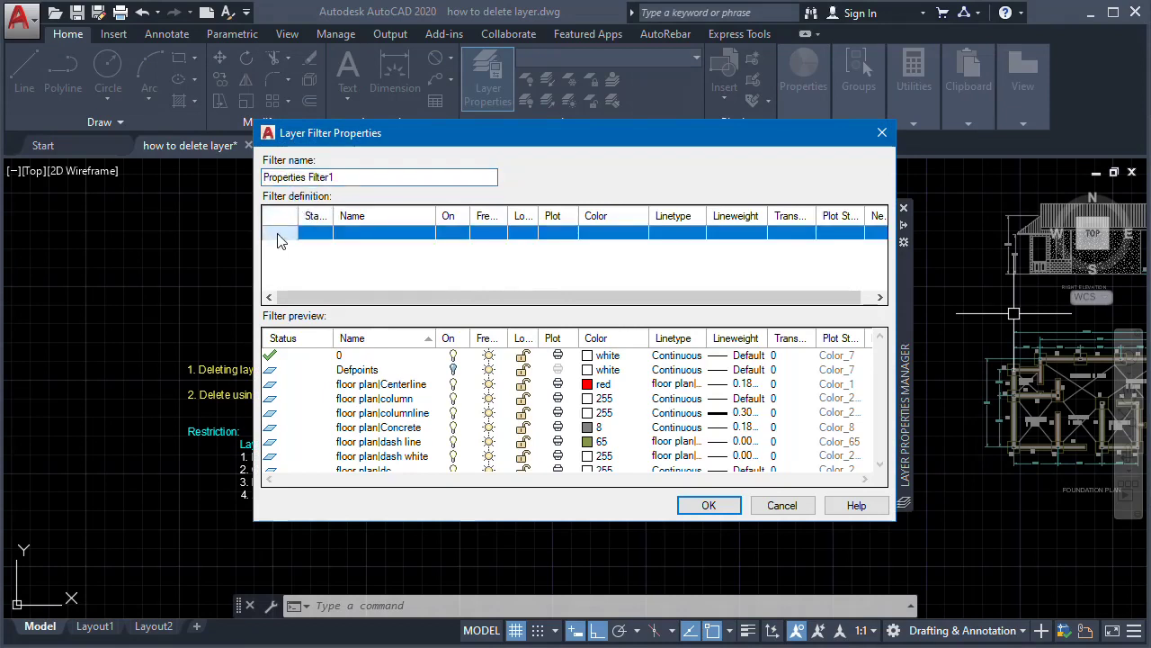
left_click(368, 235)
type("*")
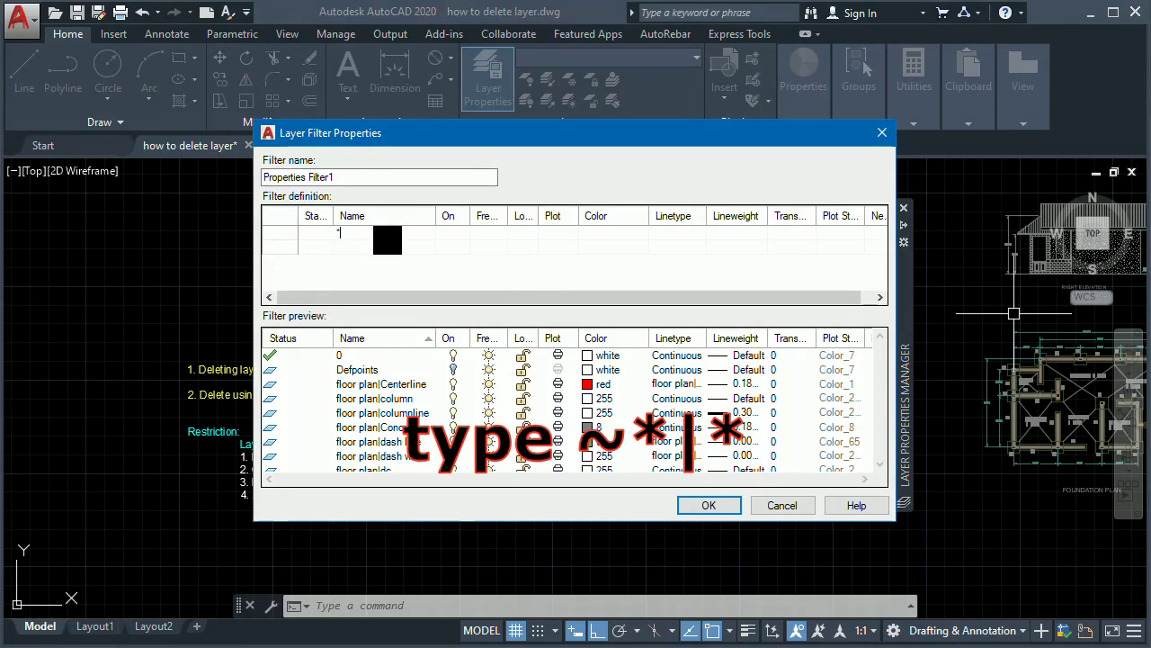
key("Home")
type("~*")
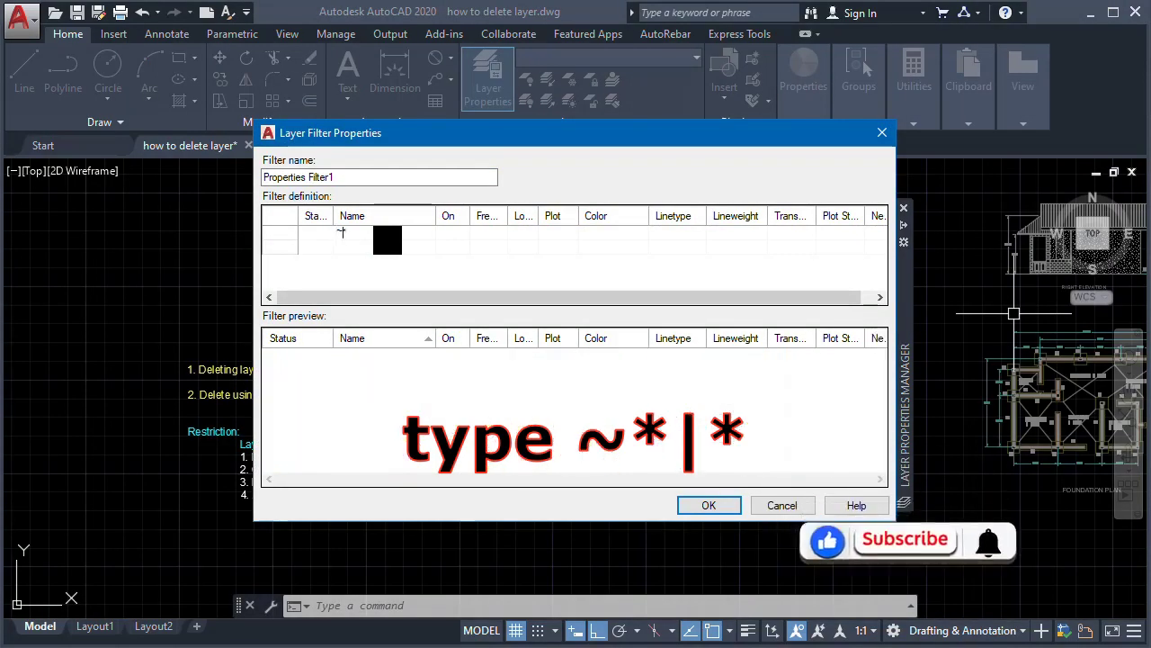
type("|")
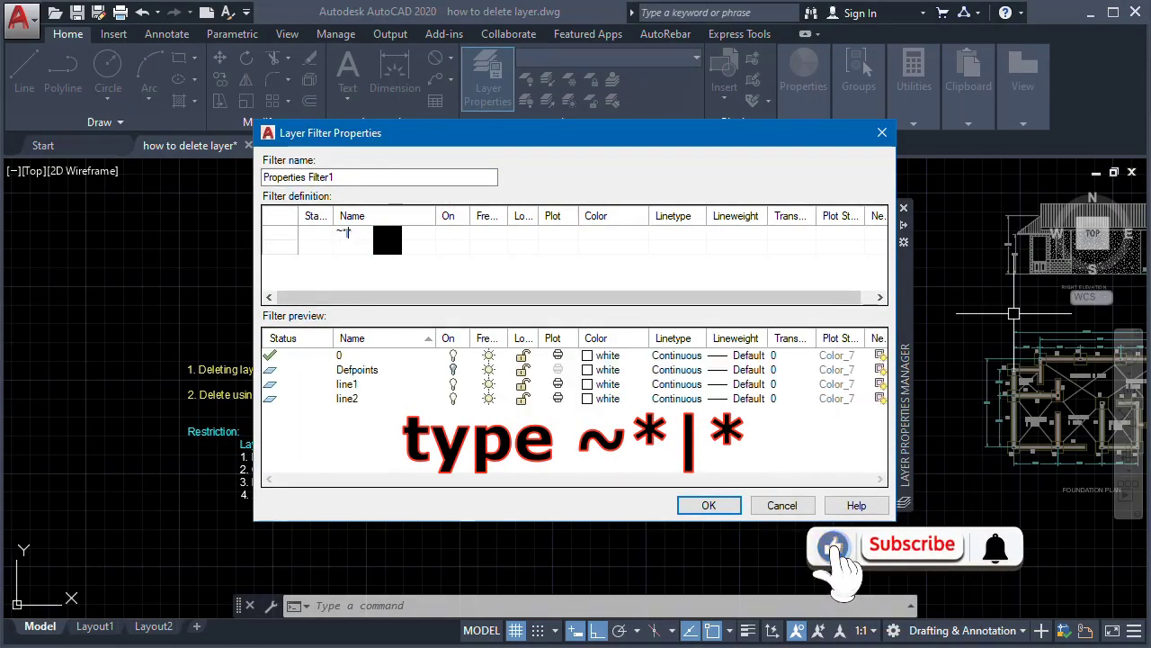
type("*")
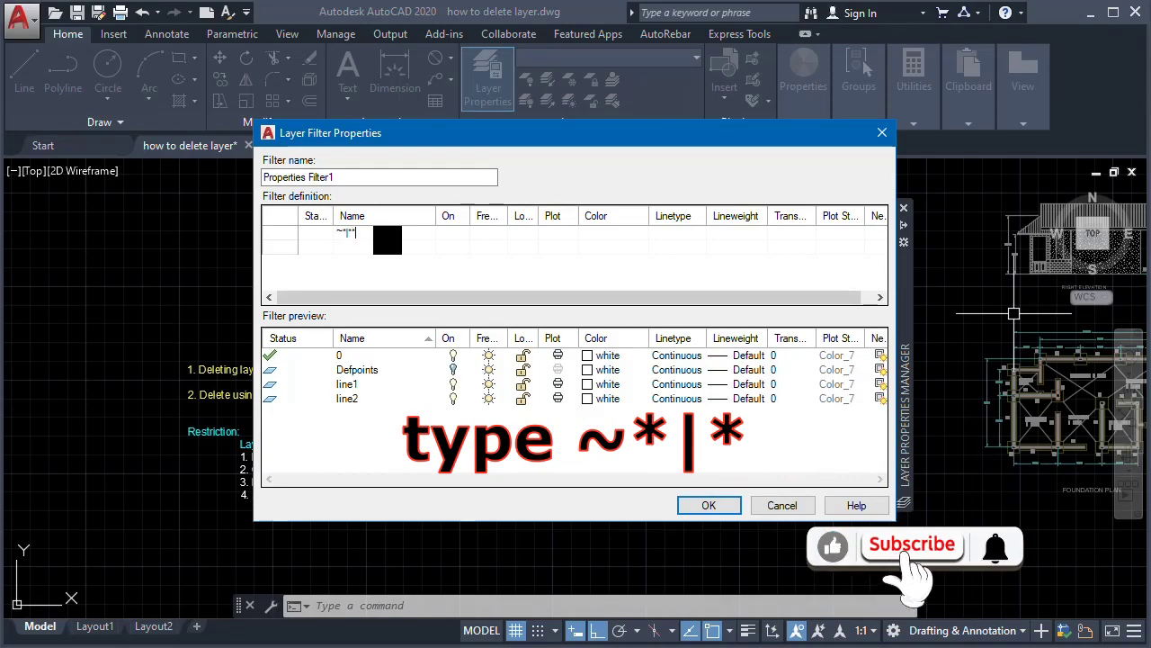
left_click(709, 505)
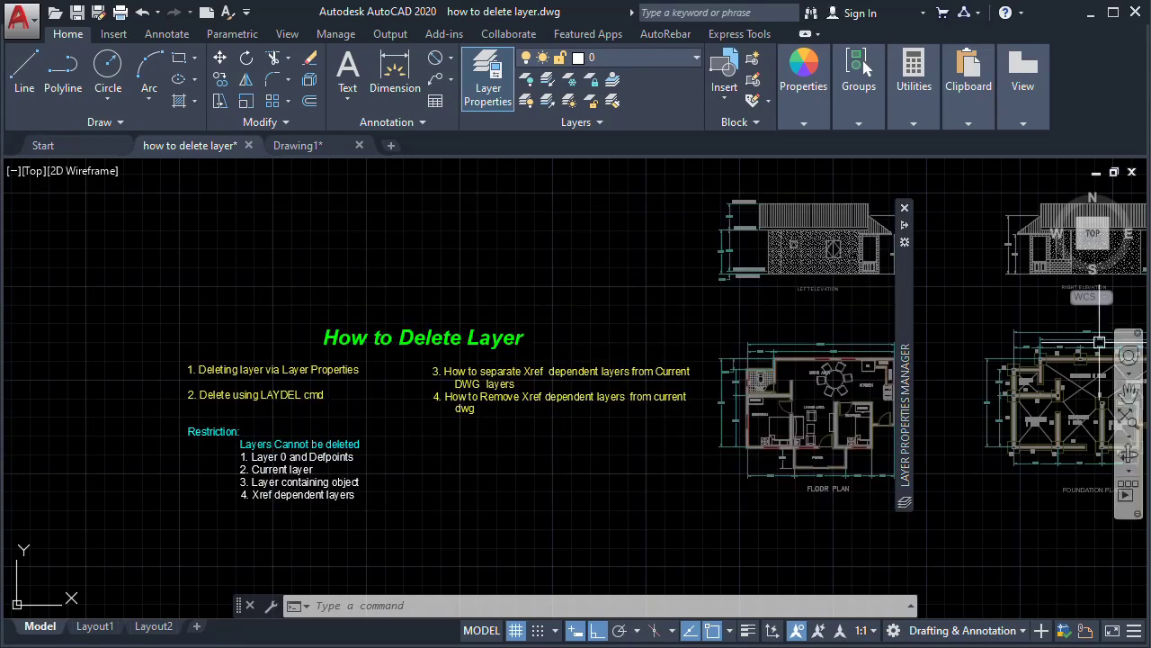
Step: Compare the layers listed by the new property filter, the Xref filter and the All non-Xref filter, and close the Layer Properties Manager
mouse_move(902, 226)
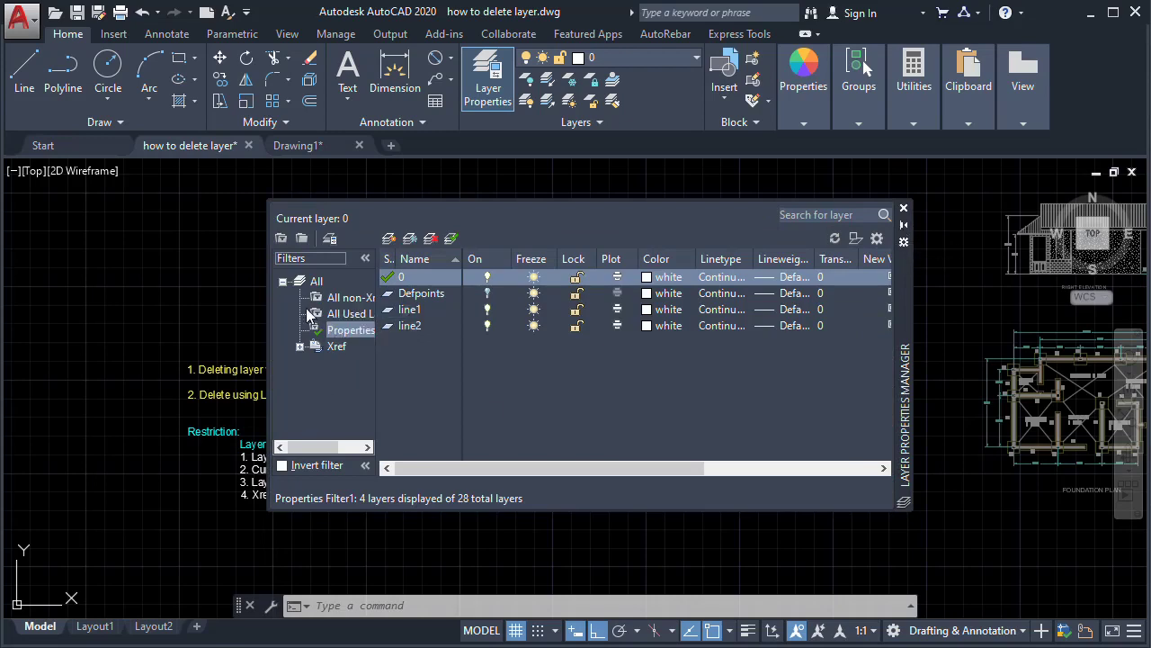
left_click(330, 346)
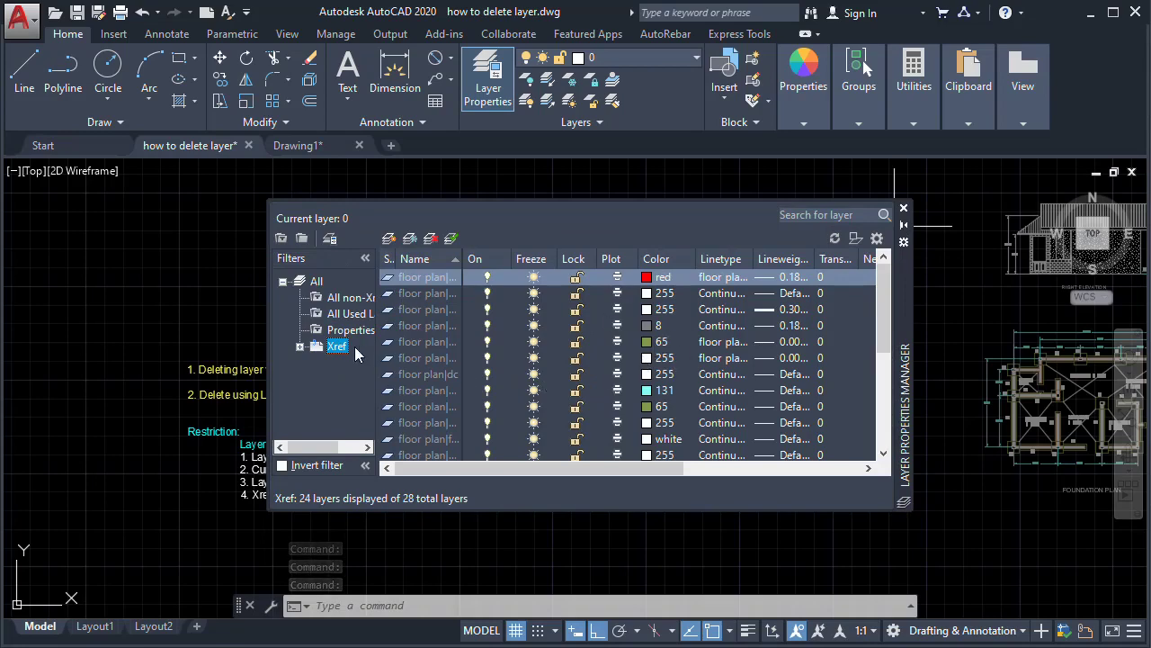
left_click(349, 305)
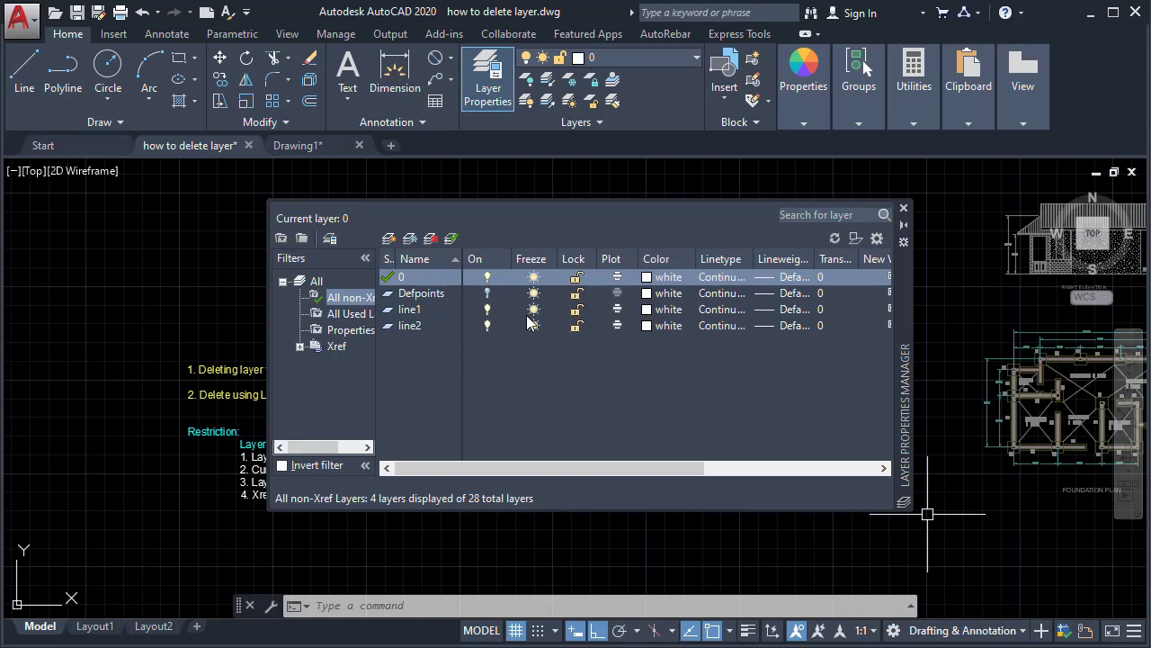
left_click(335, 346)
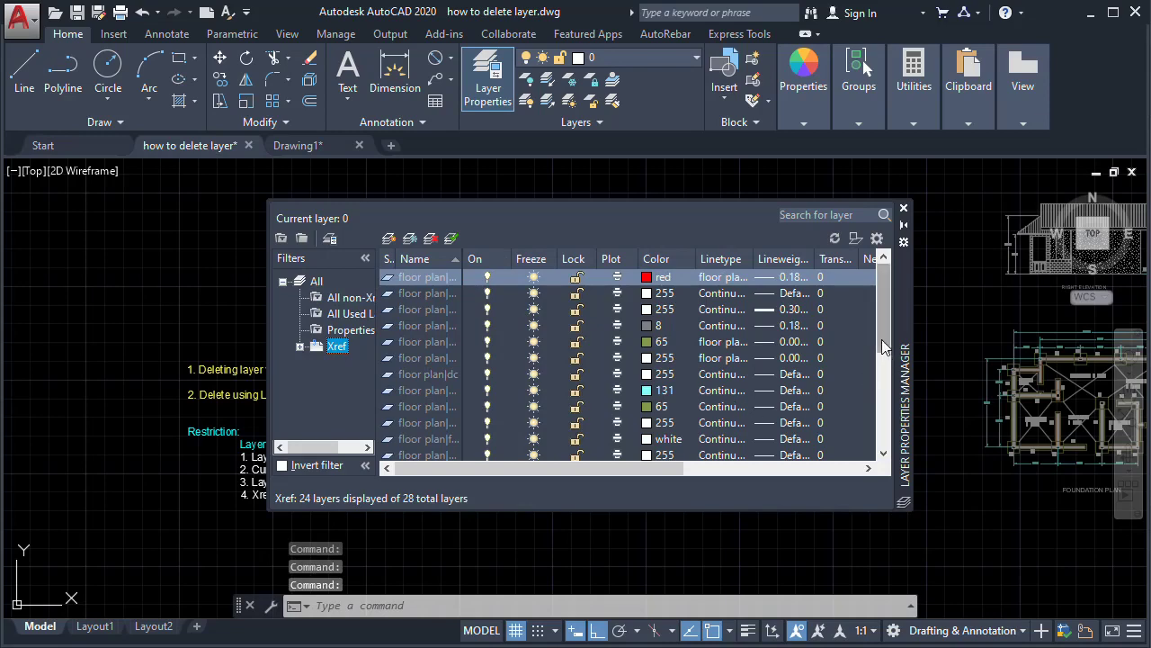
scroll(890, 360, "down", 2)
scroll(894, 324, "up", 2)
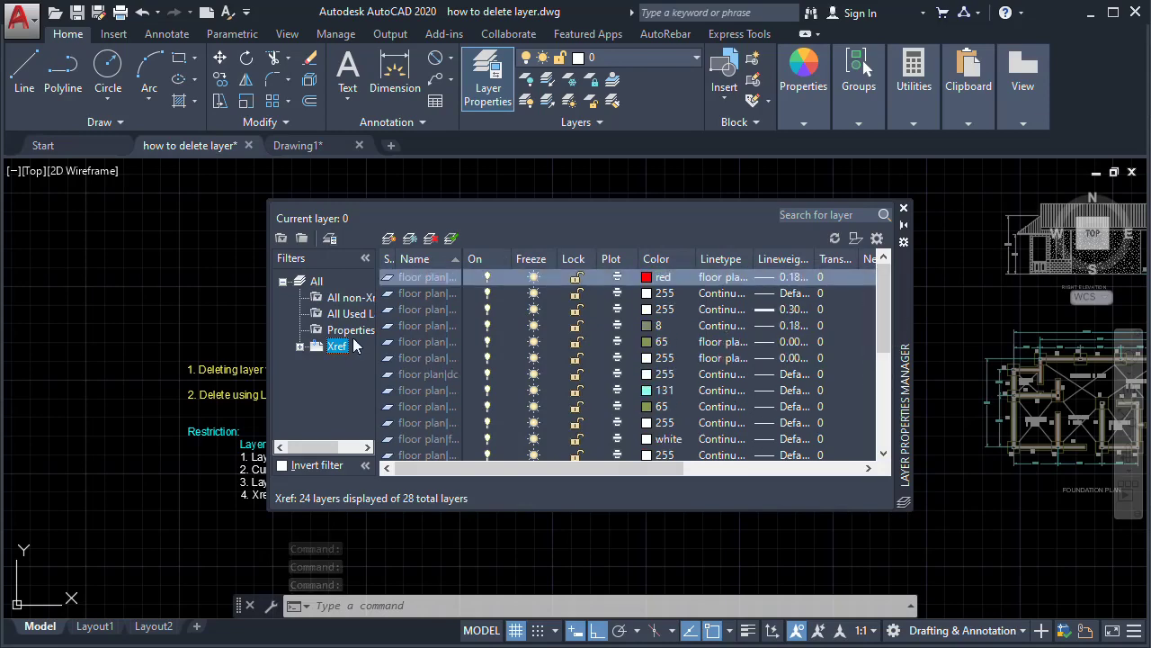
left_click(350, 299)
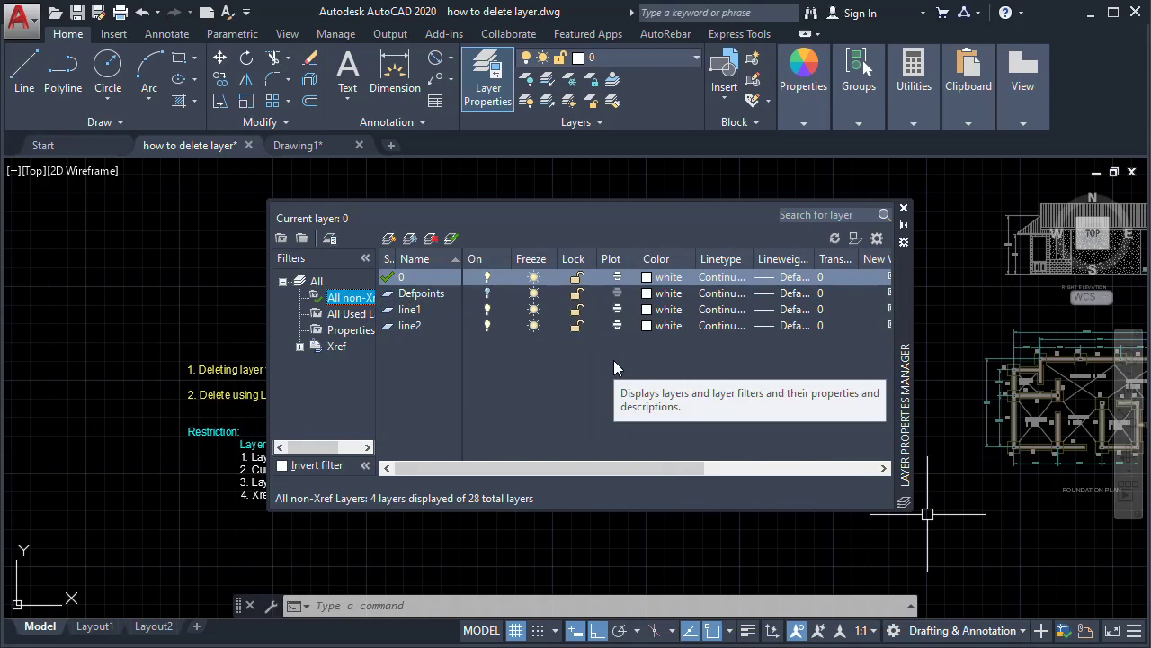
left_click(904, 209)
scroll(686, 409, "up", 3)
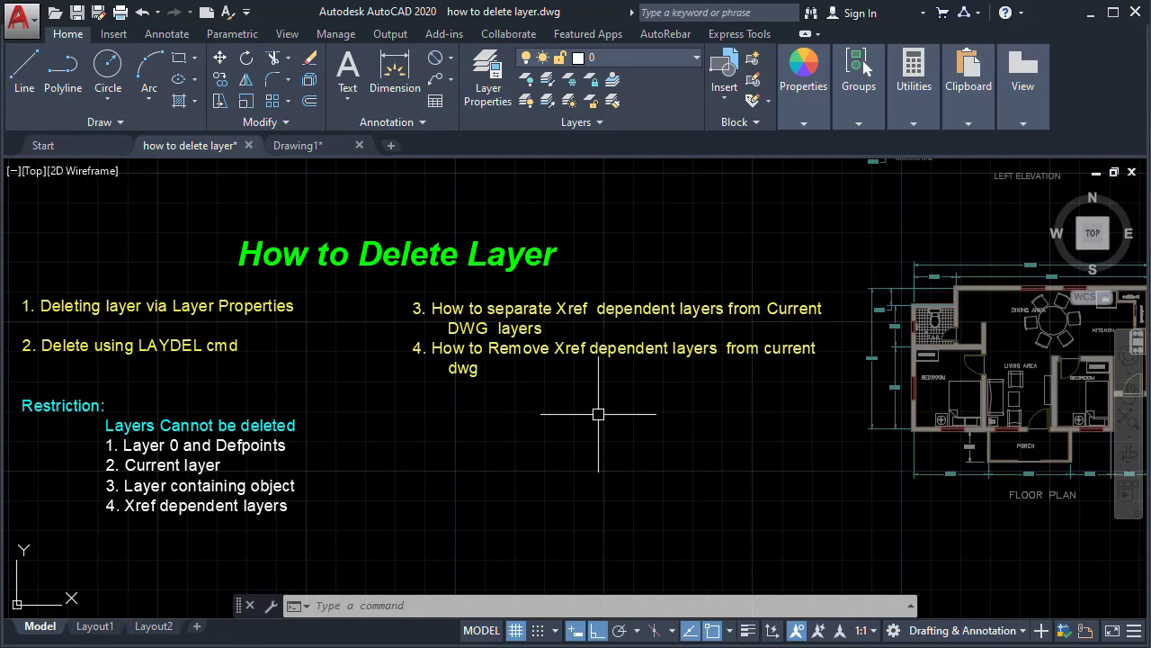
Step: Try to delete the second floor plan layer listed under the Xref filter in the Layer Properties Manager
left_click(500, 99)
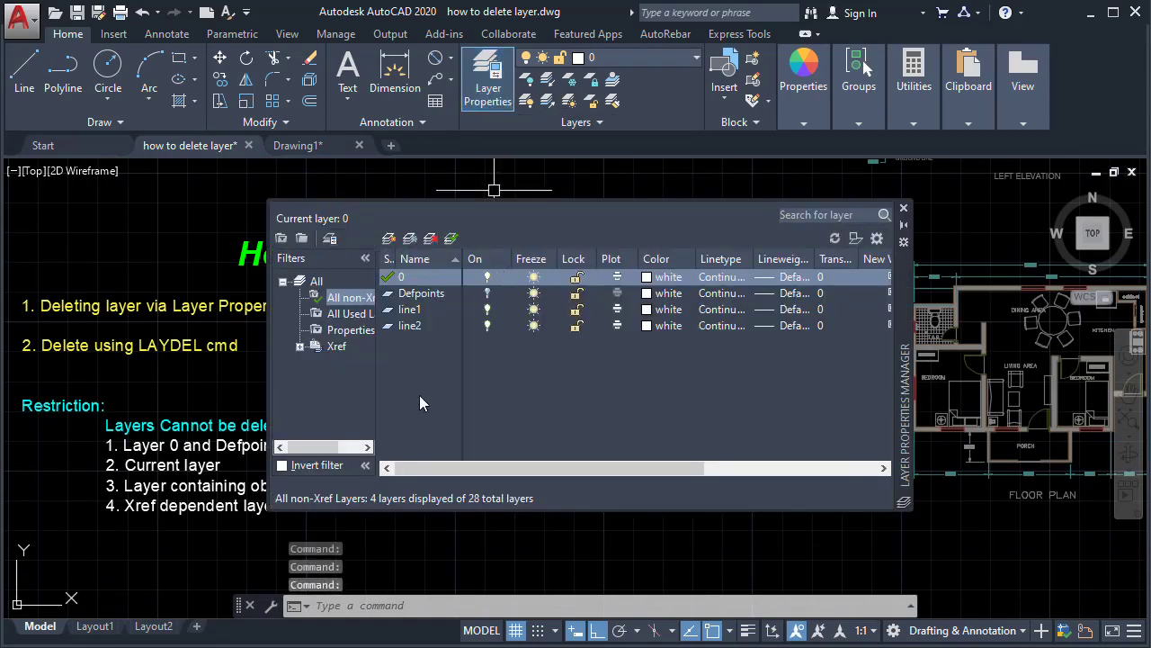
left_click(340, 346)
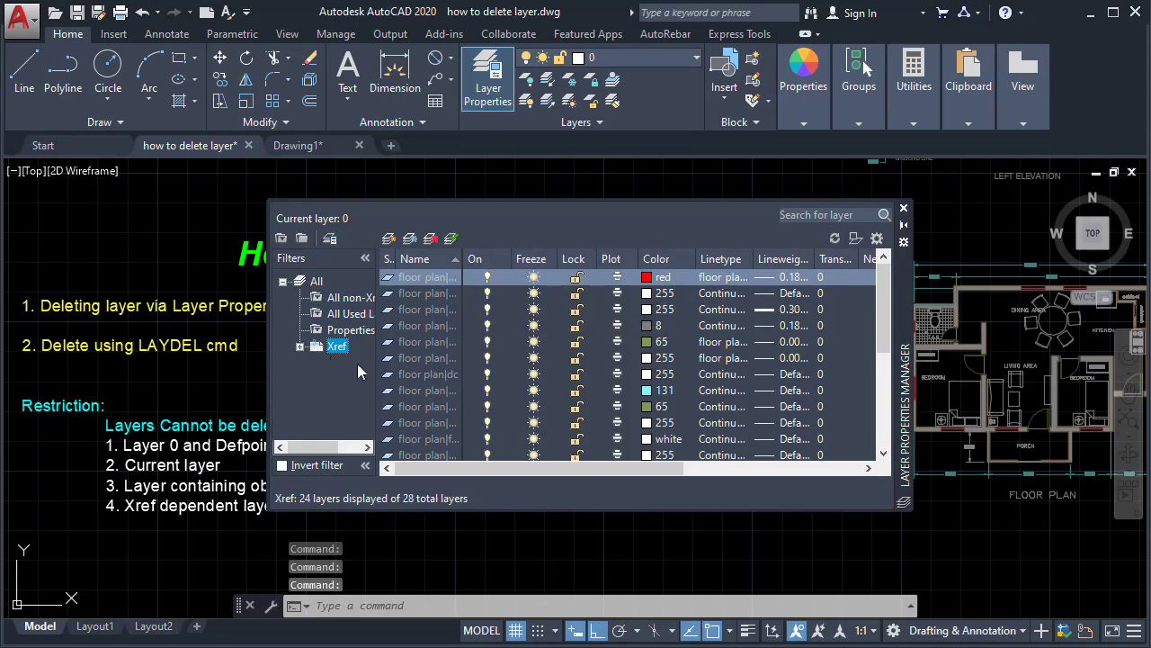
left_click(441, 295)
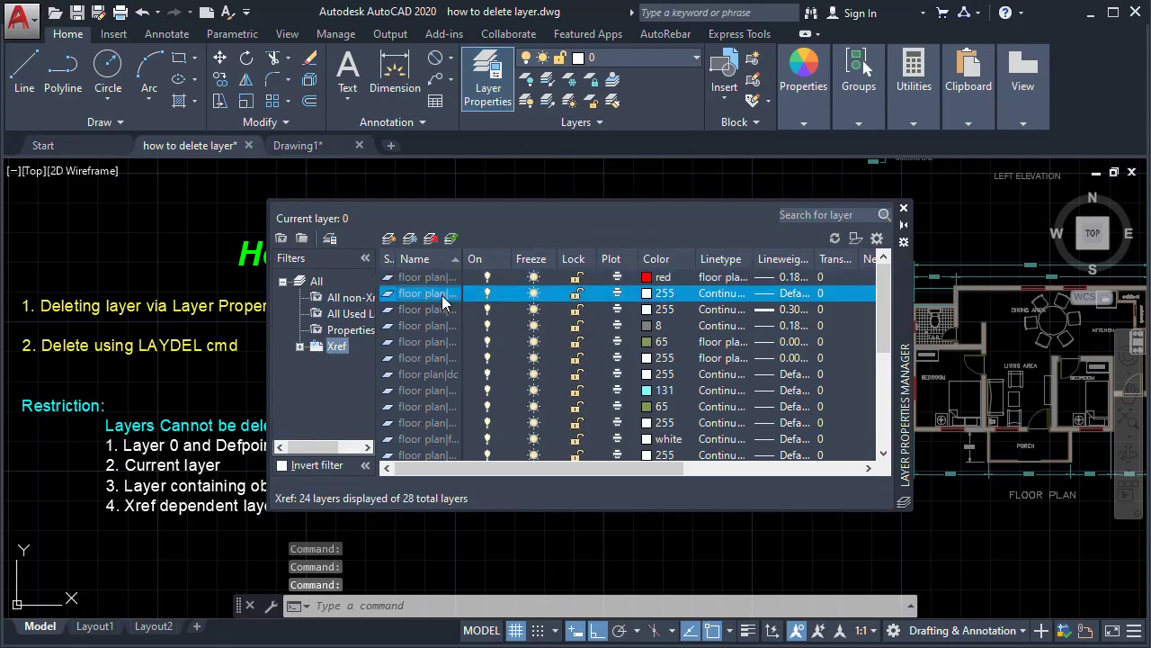
left_click(430, 238)
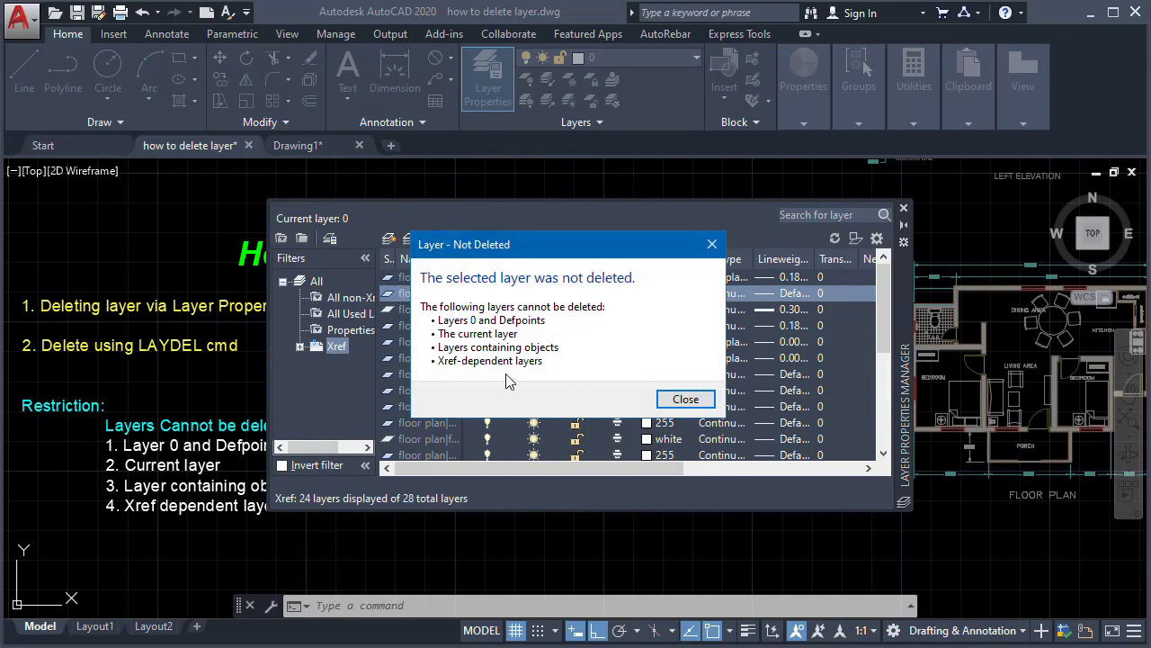
left_click(670, 400)
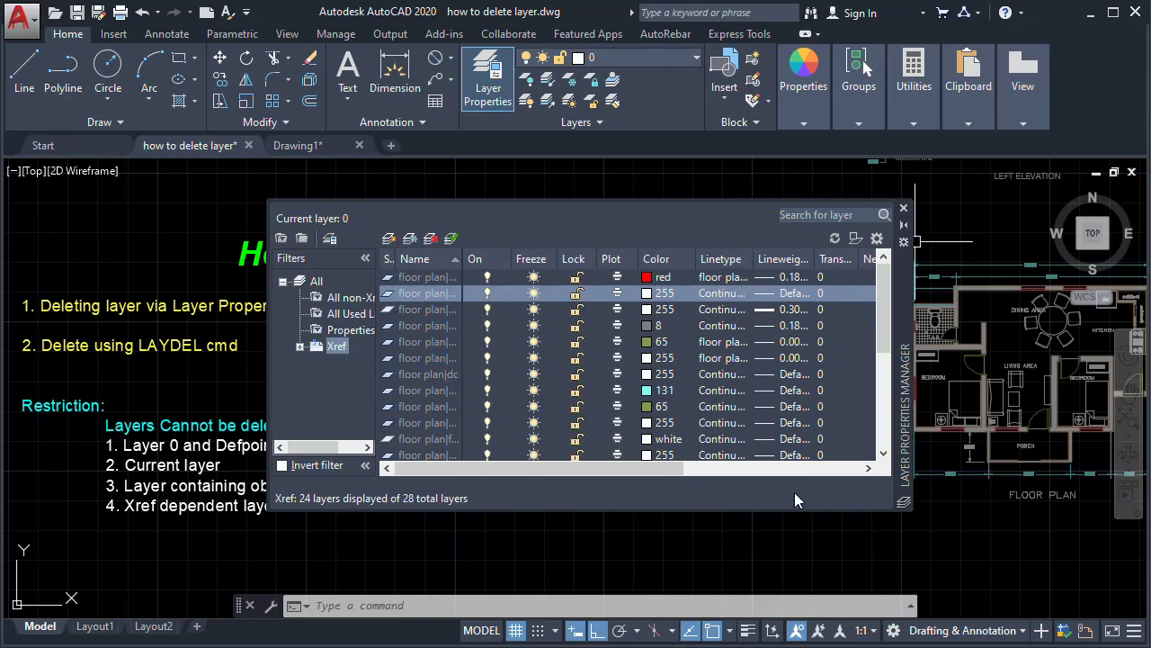
Step: Close the Layer Properties Manager, select the attached floor plan in the drawing to inspect it as an external reference, and clear the selection
left_click(904, 208)
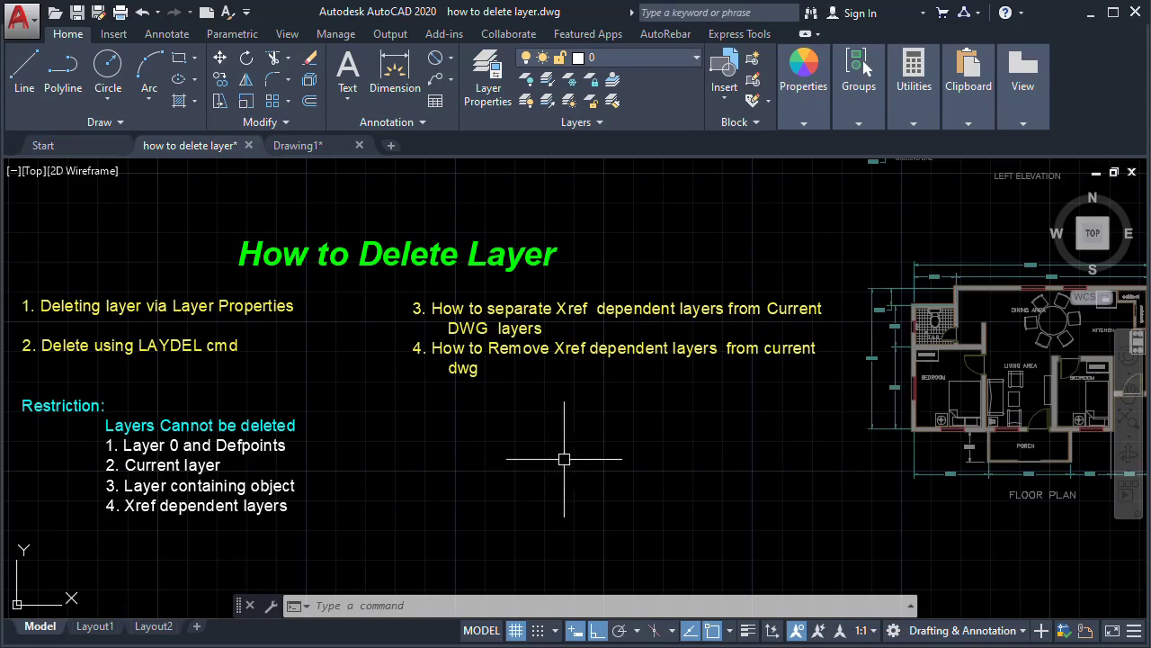
middle_click_drag(496, 437, 545, 428)
middle_click_drag(653, 471, 624, 471)
key("Escape")
left_click(927, 405)
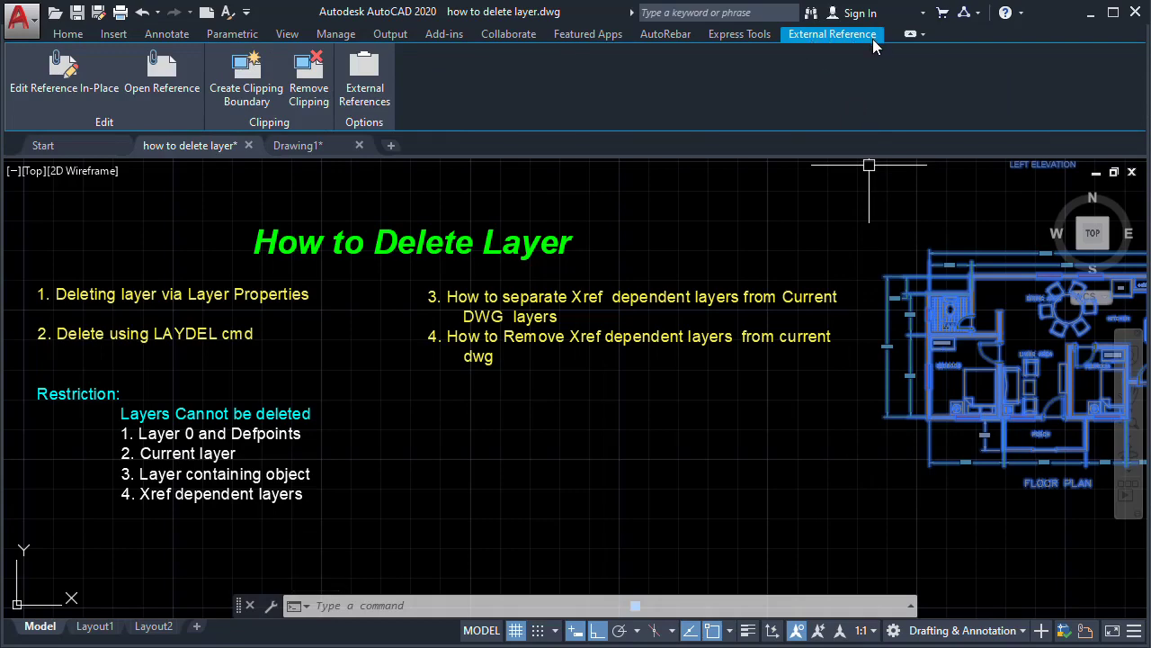
key("Escape")
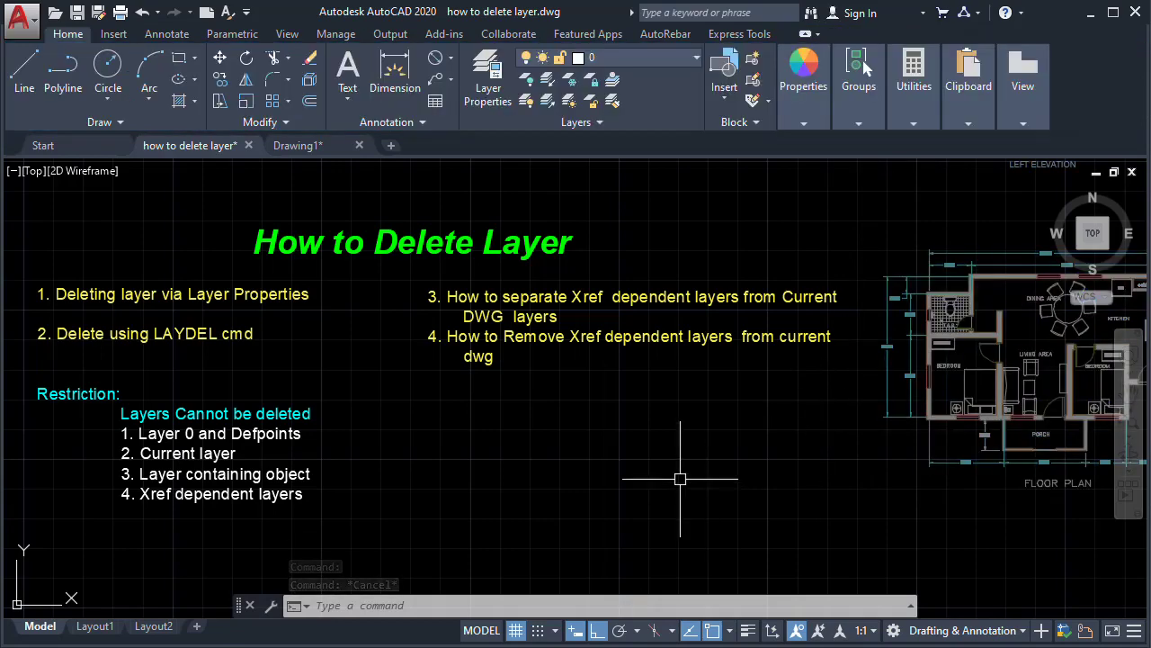
Step: Open the External References palette and view the details of the floor plan reference and the current drawing
left_click(288, 36)
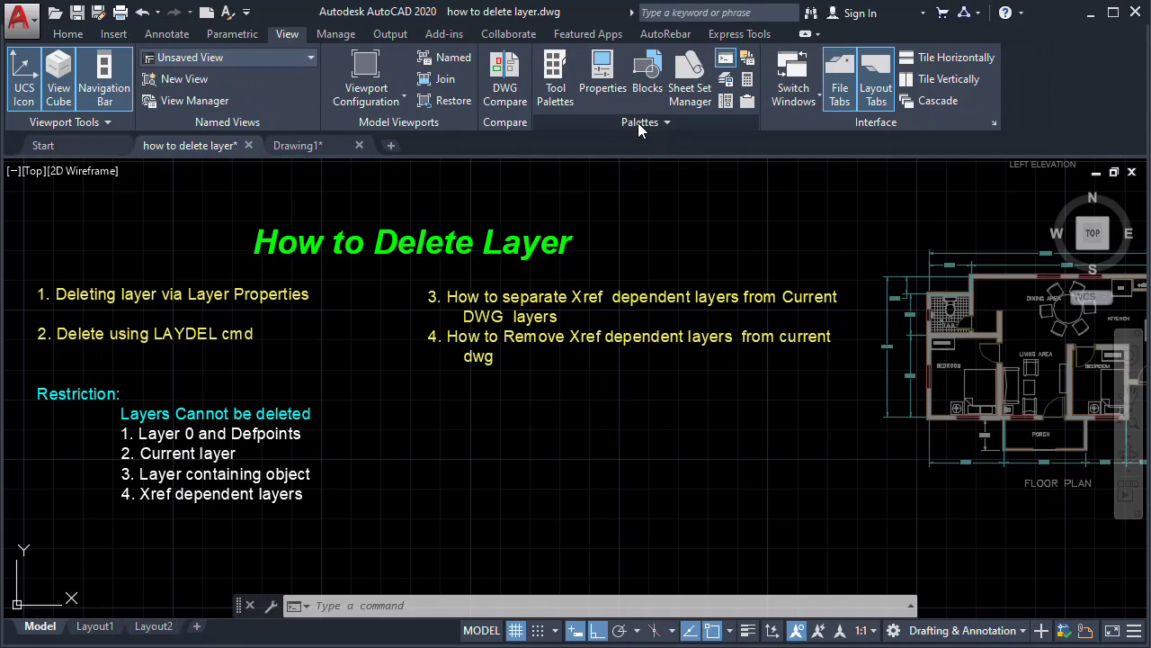
left_click(747, 105)
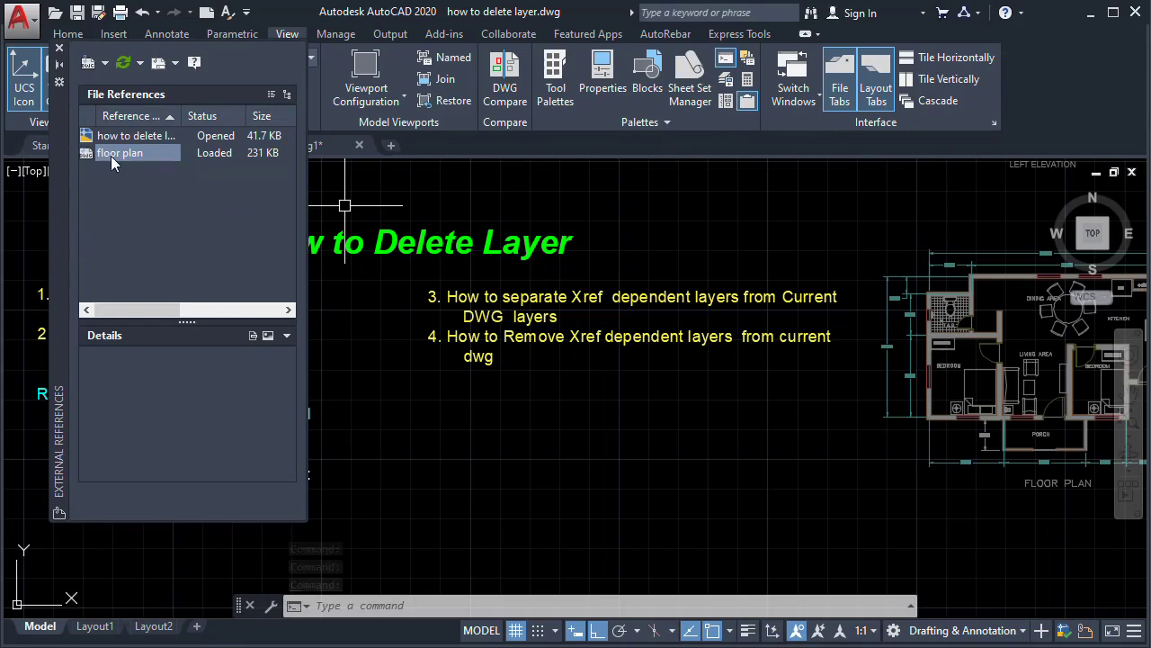
mouse_move(112, 158)
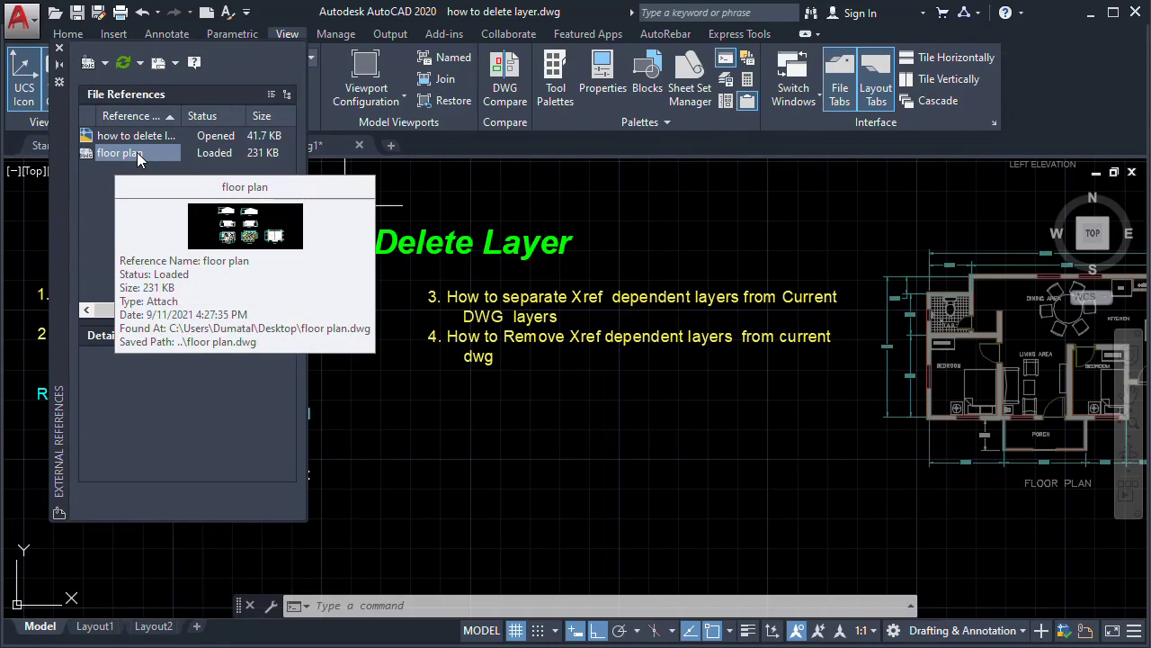
left_click(122, 138)
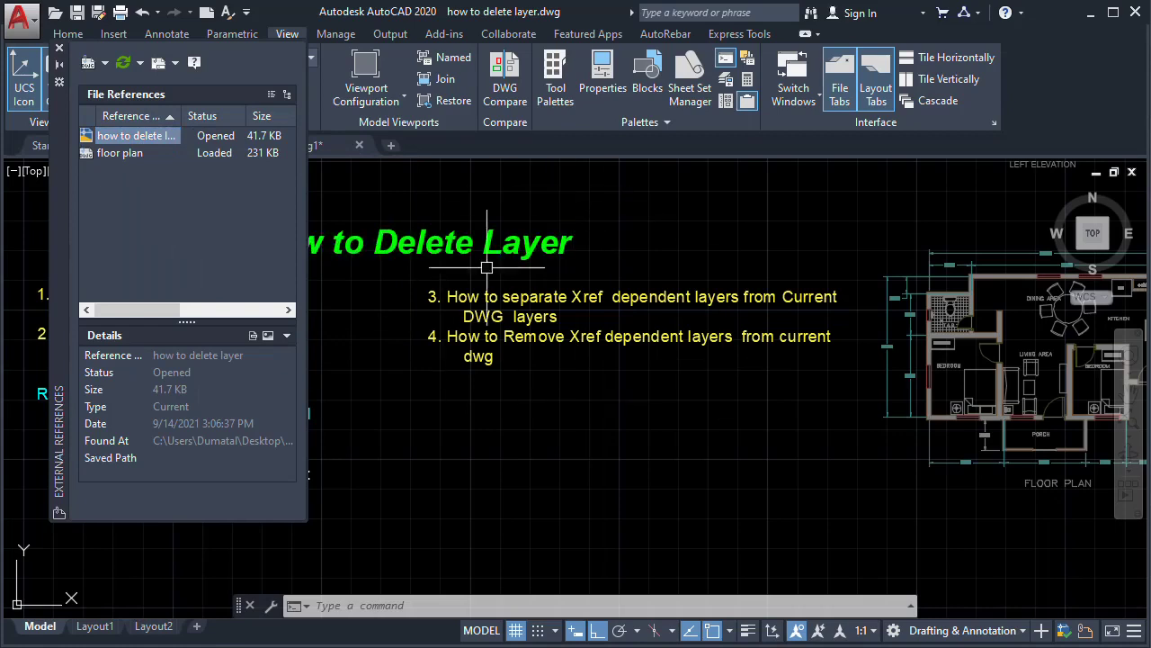
Step: Detach the floor plan reference from the current drawing and close the External References palette
left_click(110, 153)
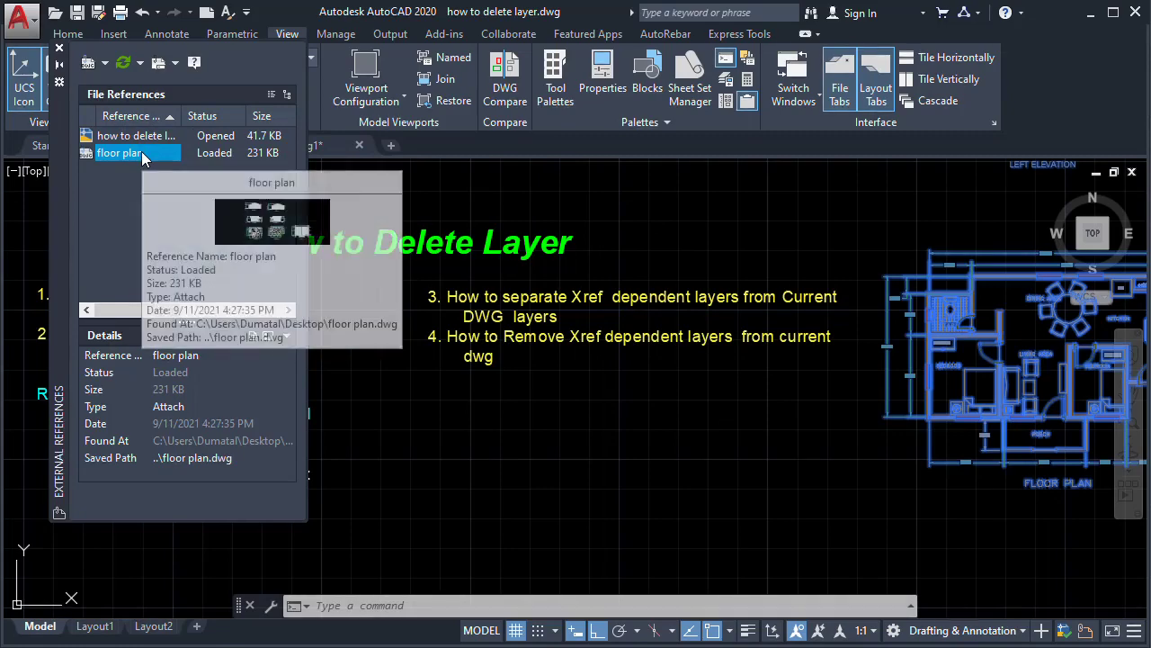
right_click(142, 154)
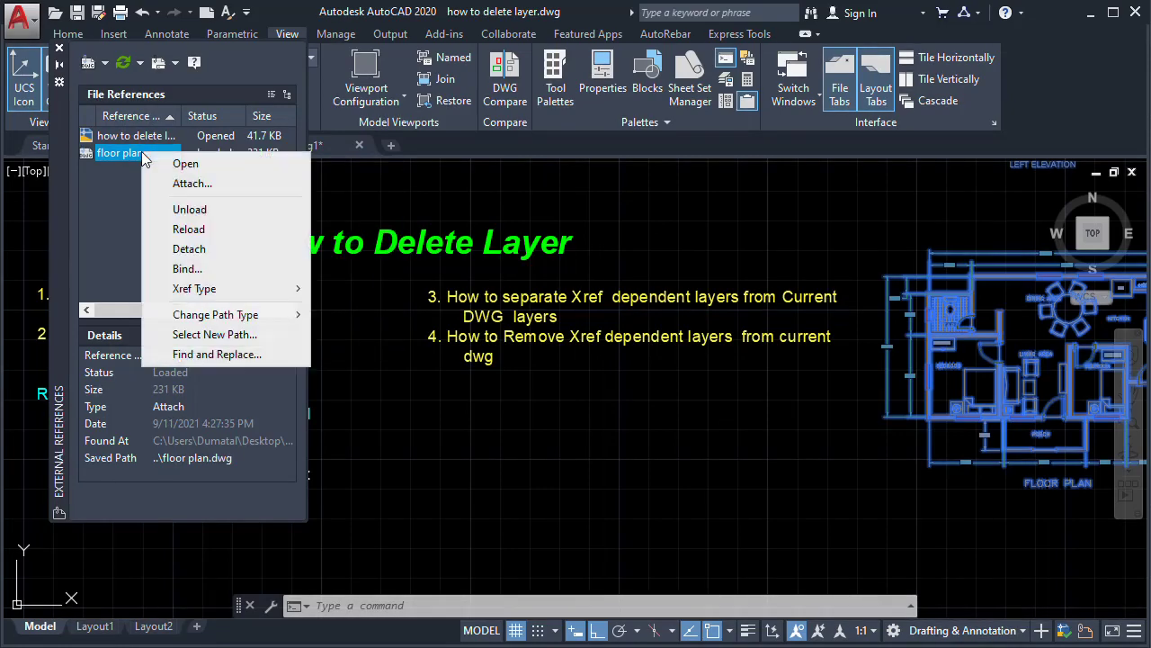
left_click(189, 249)
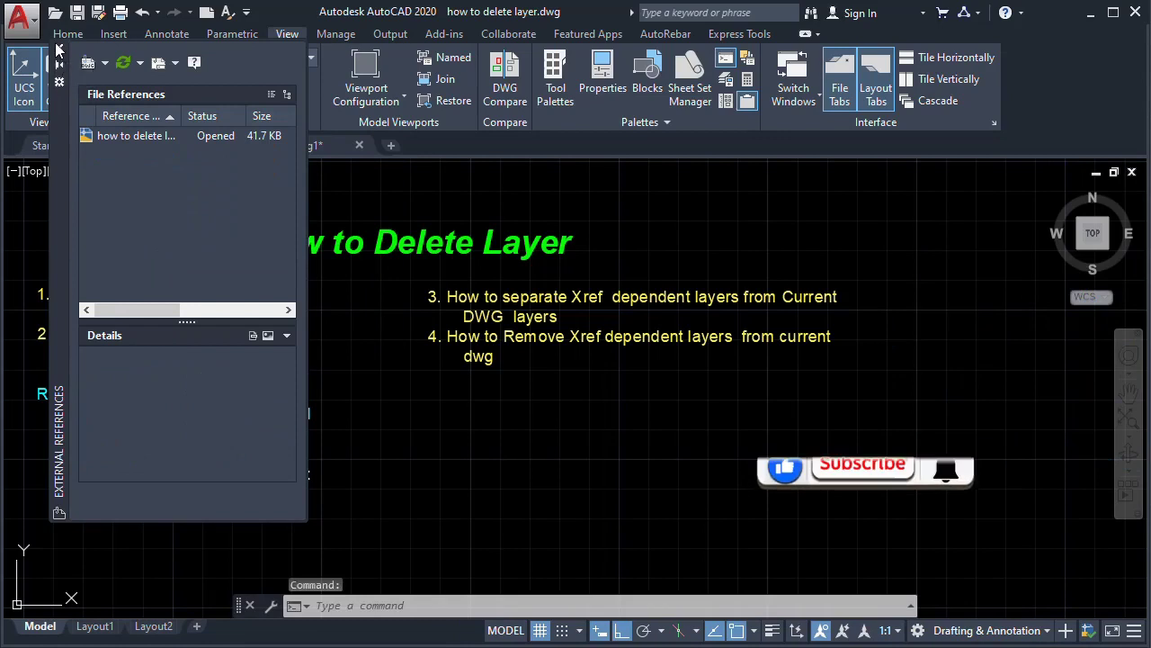
left_click(58, 48)
Step: Open the Layer Properties Manager to check which layers remain in the current drawing
middle_click_drag(410, 493, 540, 480)
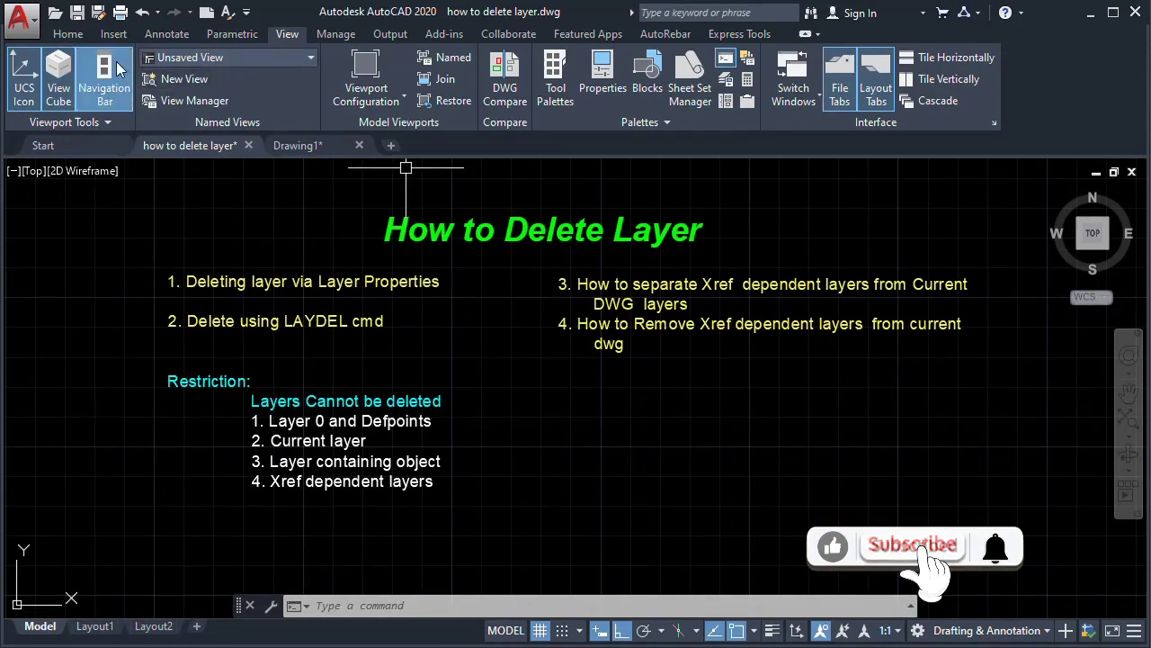
left_click(71, 34)
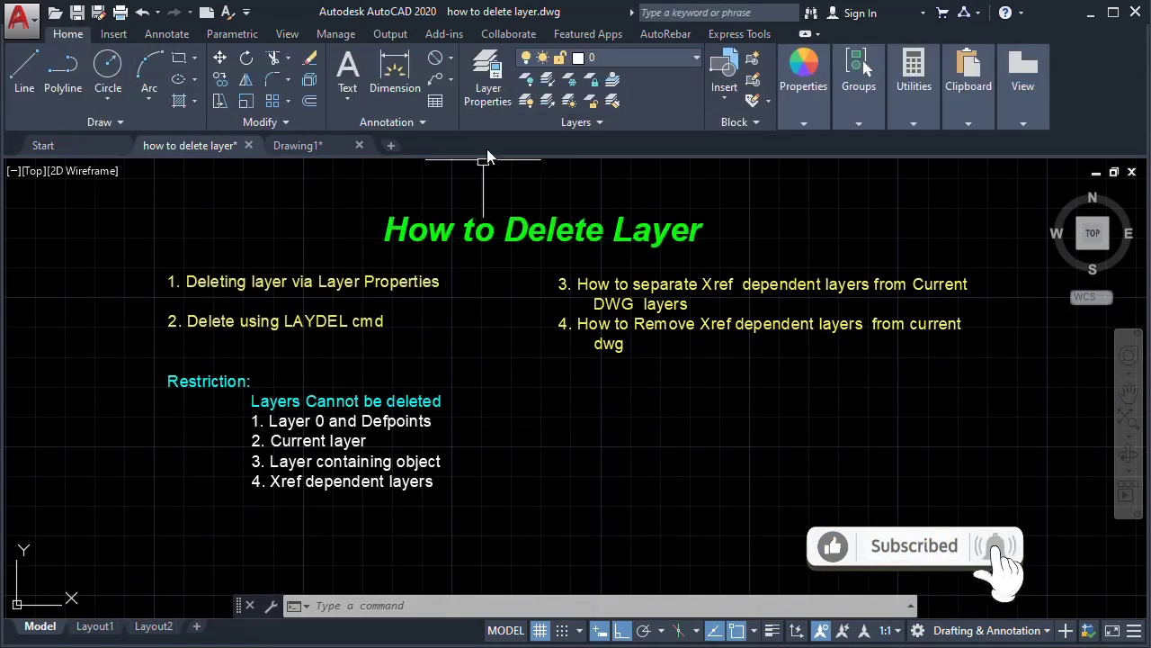
left_click(488, 90)
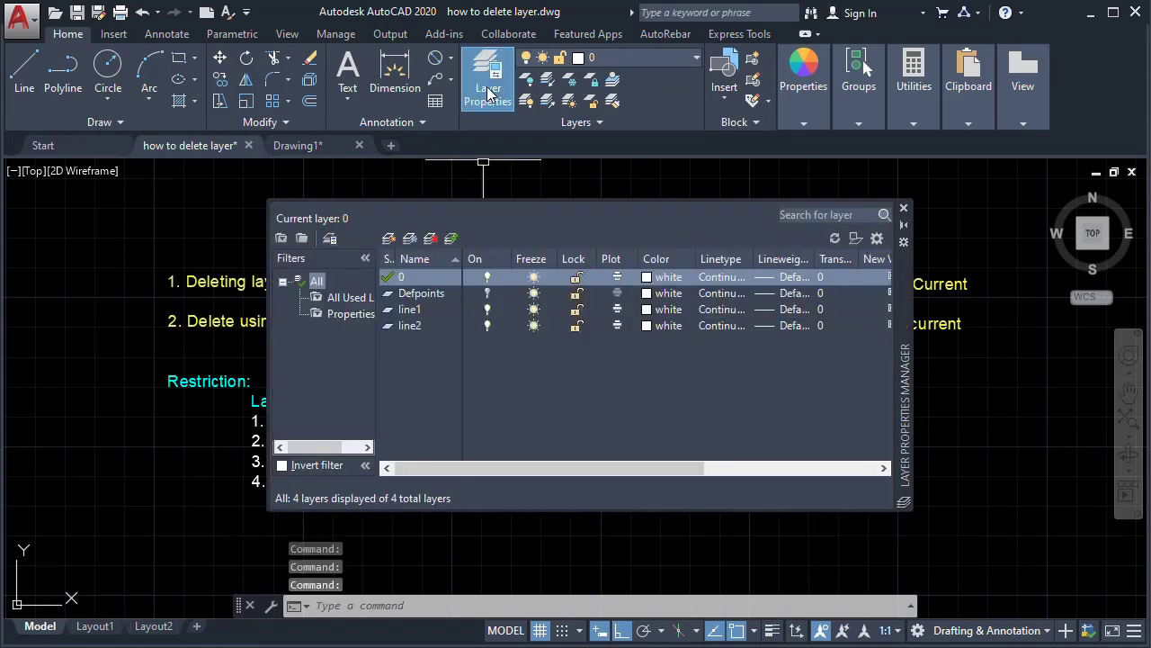